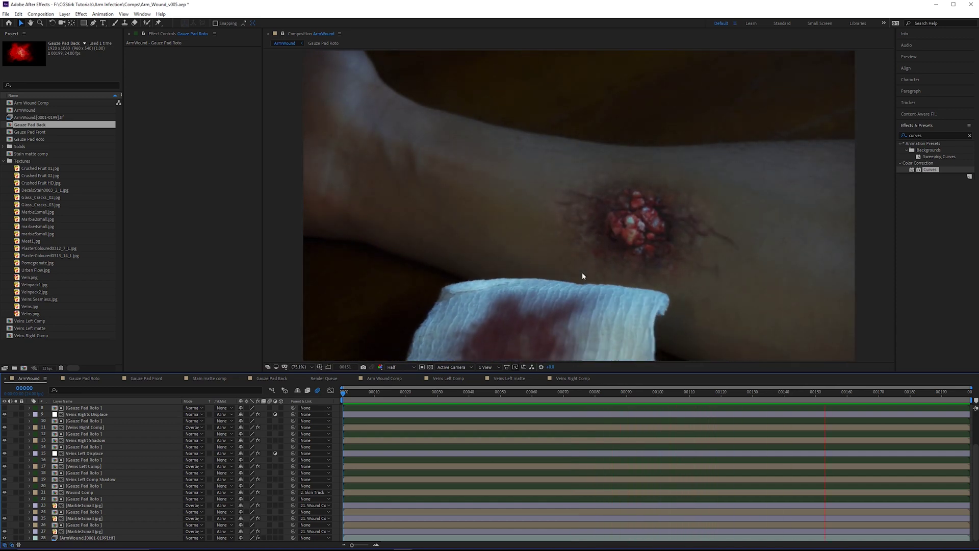
Scrub and play through the footage around frames 00051–00090 to inspect the gauze
click(469, 391)
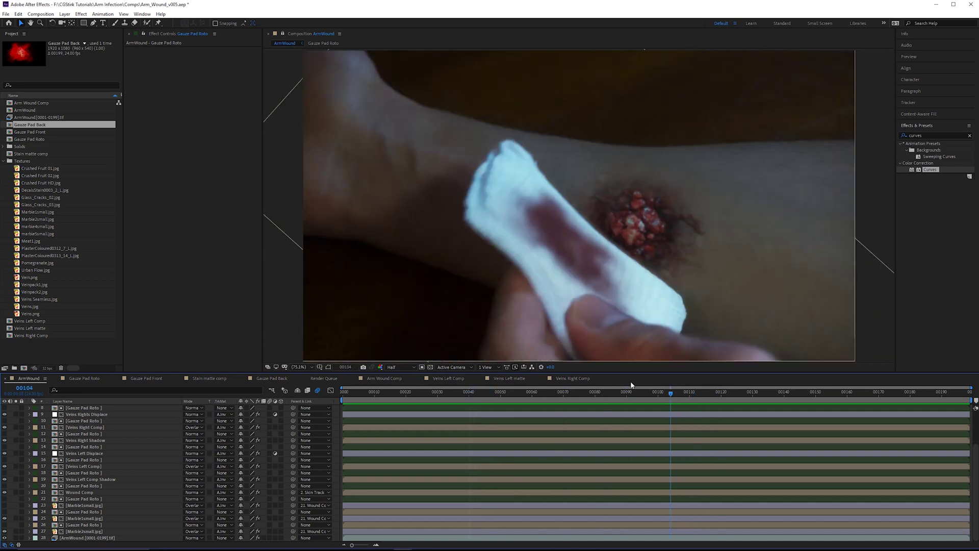
drag(631, 382, 563, 383)
scroll(771, 166, up, 3)
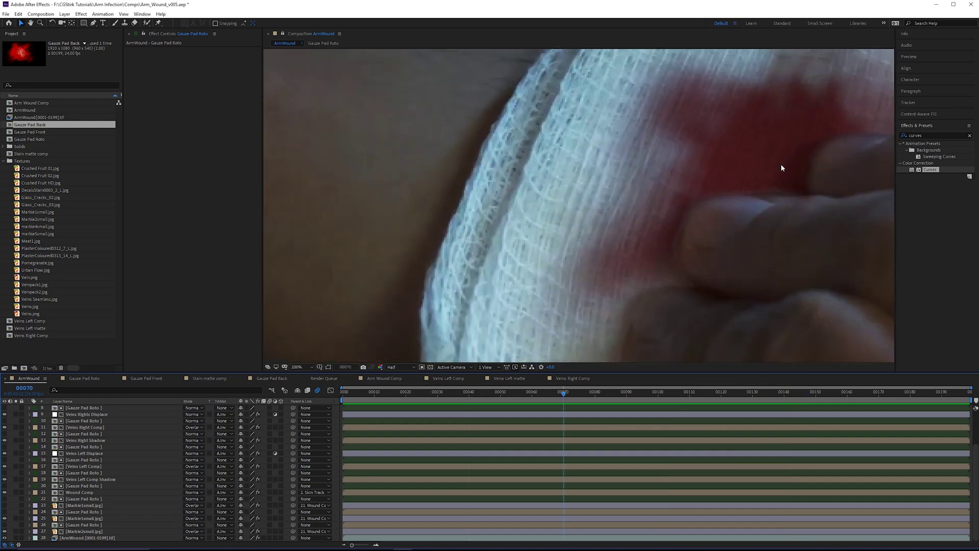
scroll(781, 167, down, 3)
scroll(652, 169, up, 3)
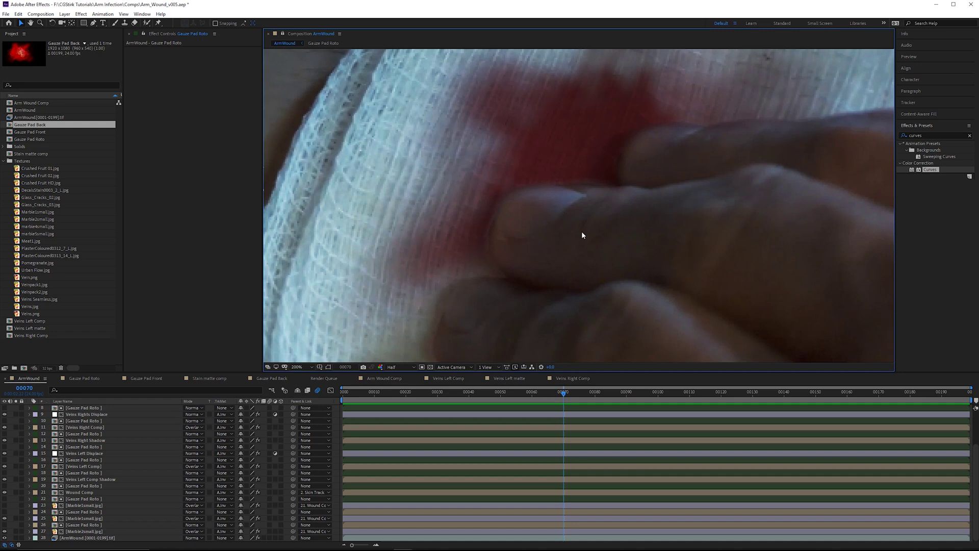
scroll(582, 235, down, 2)
drag(533, 394, 503, 388)
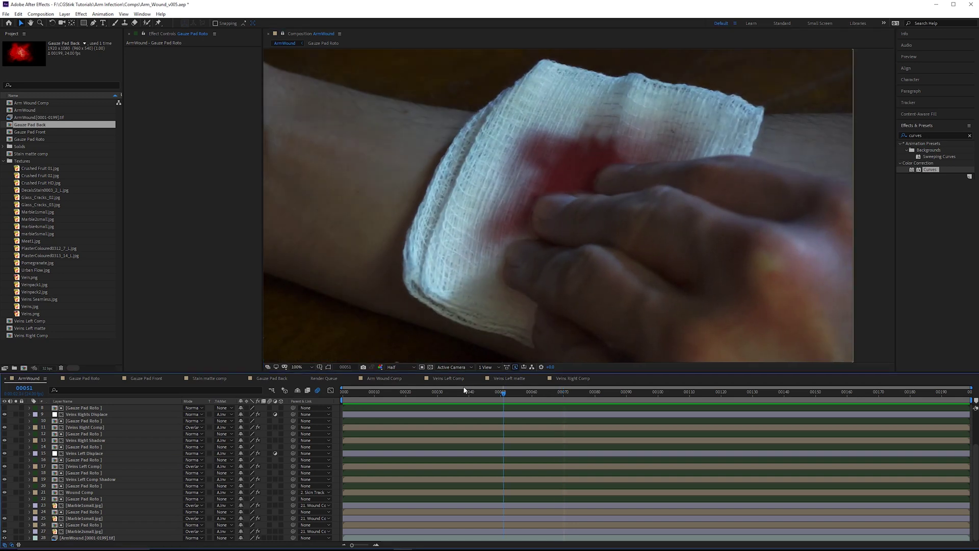
key(space)
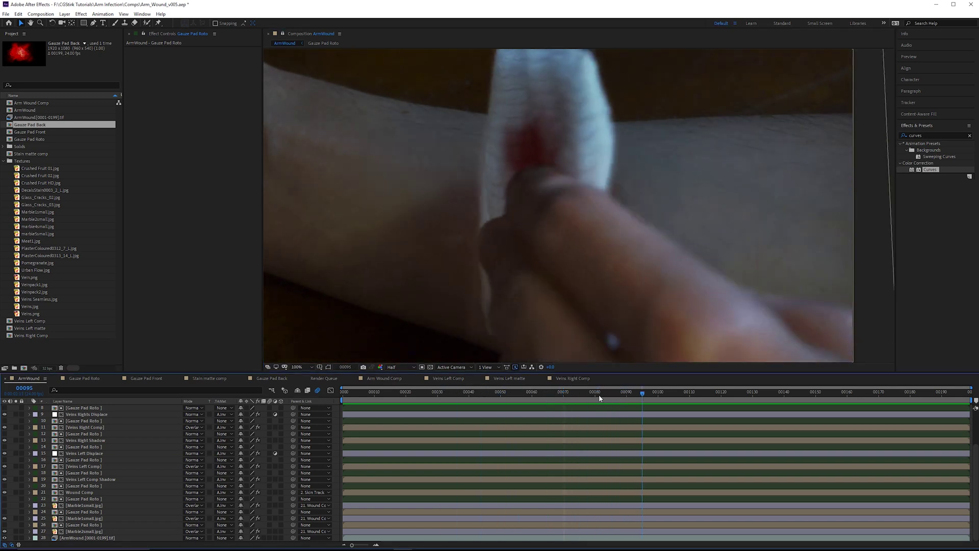
drag(599, 398, 532, 379)
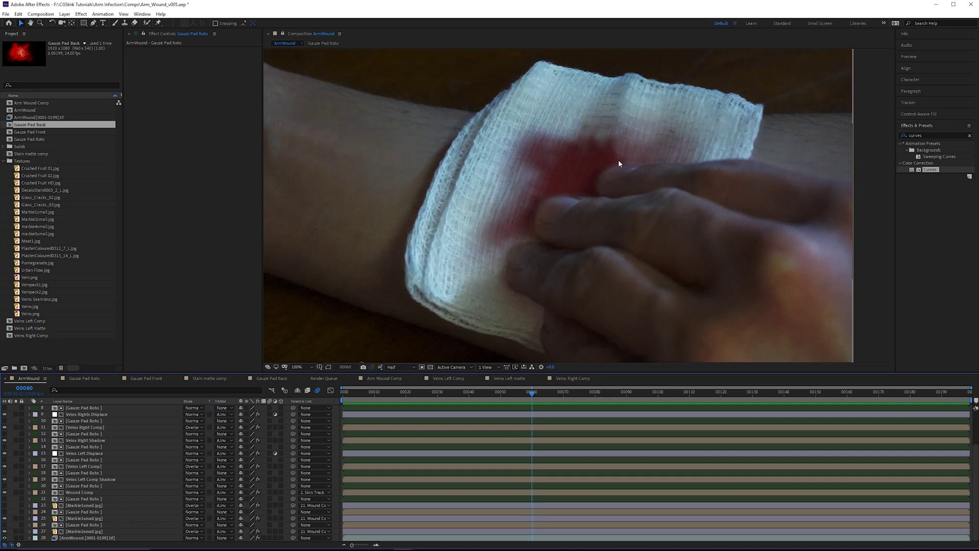
drag(520, 390, 579, 405)
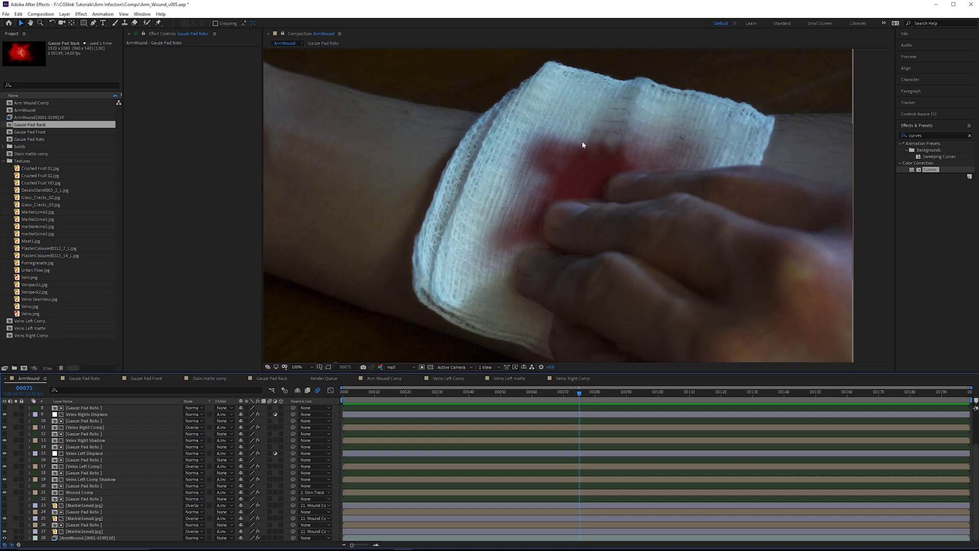
drag(559, 390, 516, 397)
Unlock the Middle and Ring masks on Fingers Roto and hide mask outlines in the viewer
scroll(113, 432, up, 4)
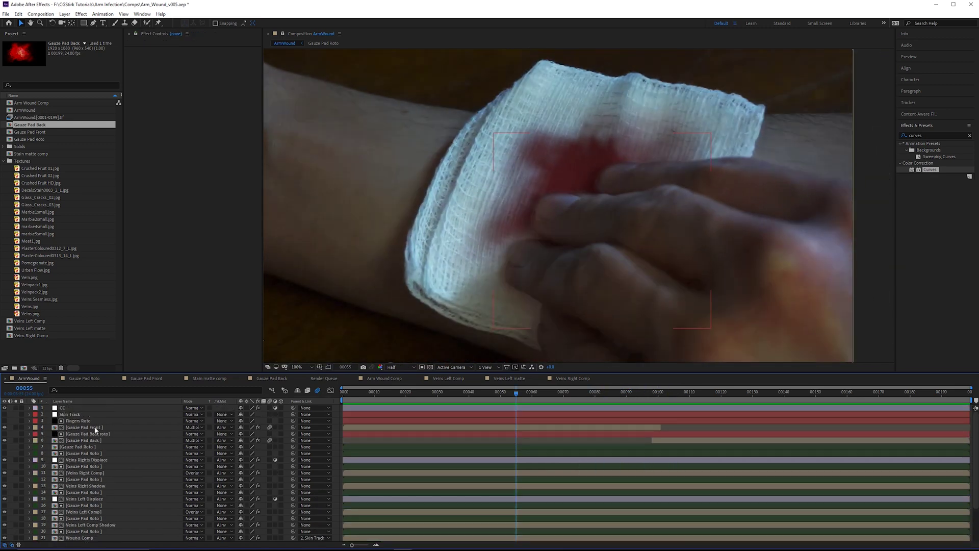
click(89, 420)
key(u)
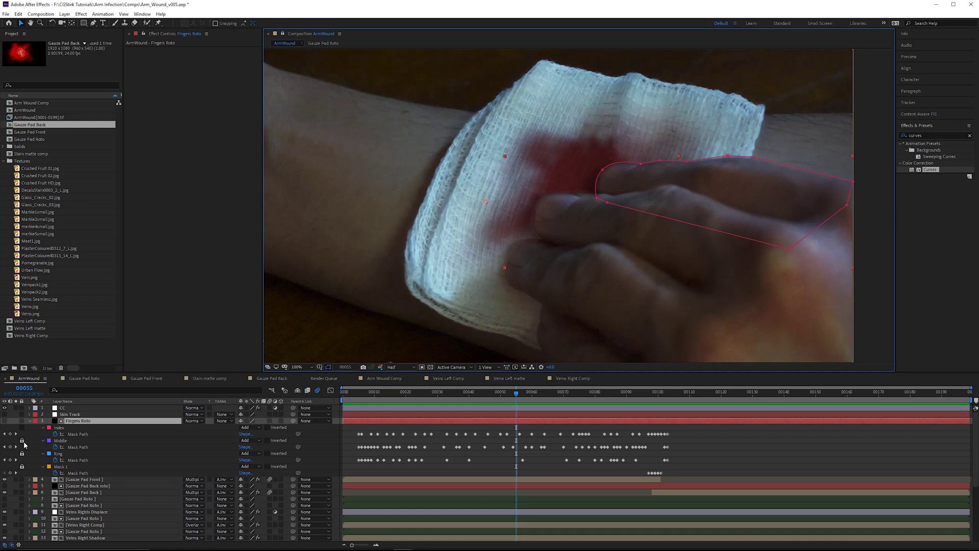
click(22, 441)
click(22, 454)
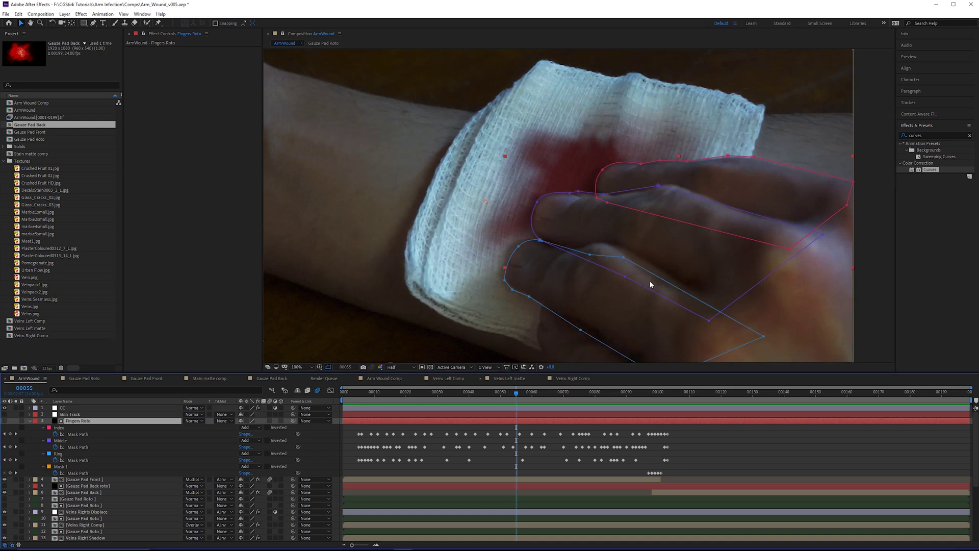
key(u)
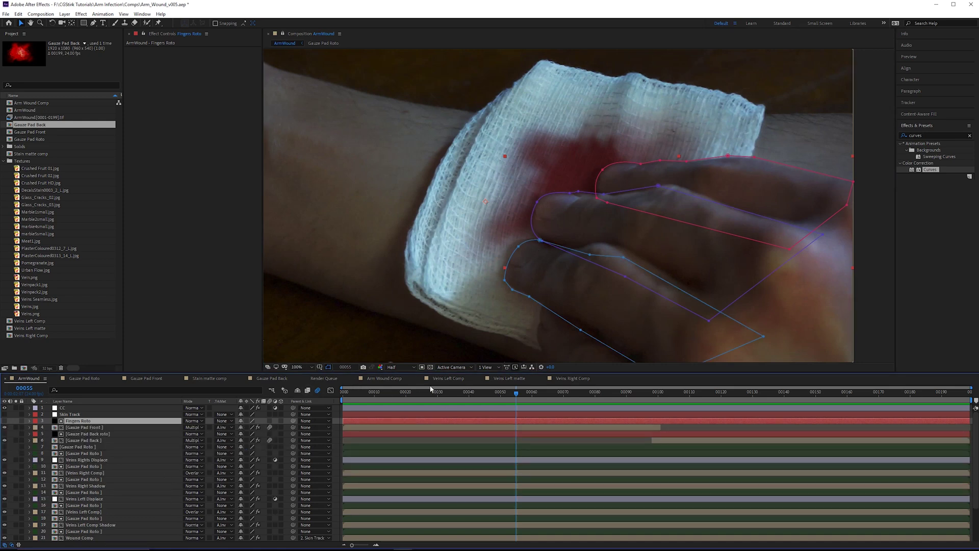
click(329, 367)
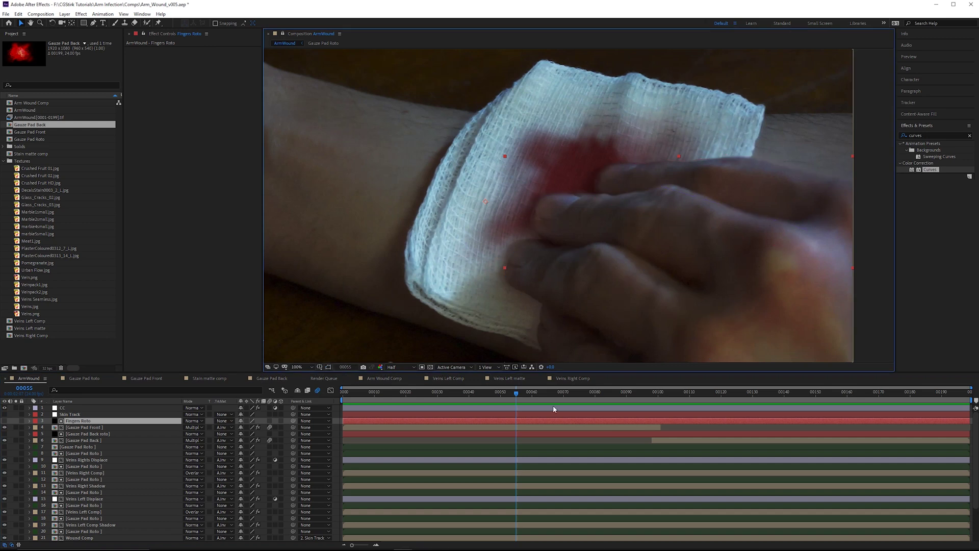
Check the gauze at frame 00115 at 100% zoom, then select the CC layer to show its Curves
drag(553, 391, 701, 393)
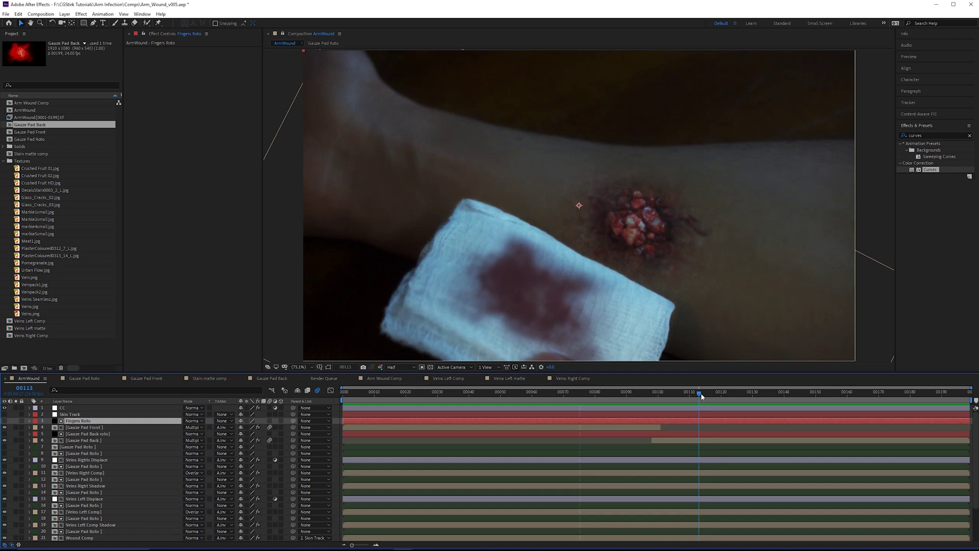
key(period)
scroll(616, 253, down, 5)
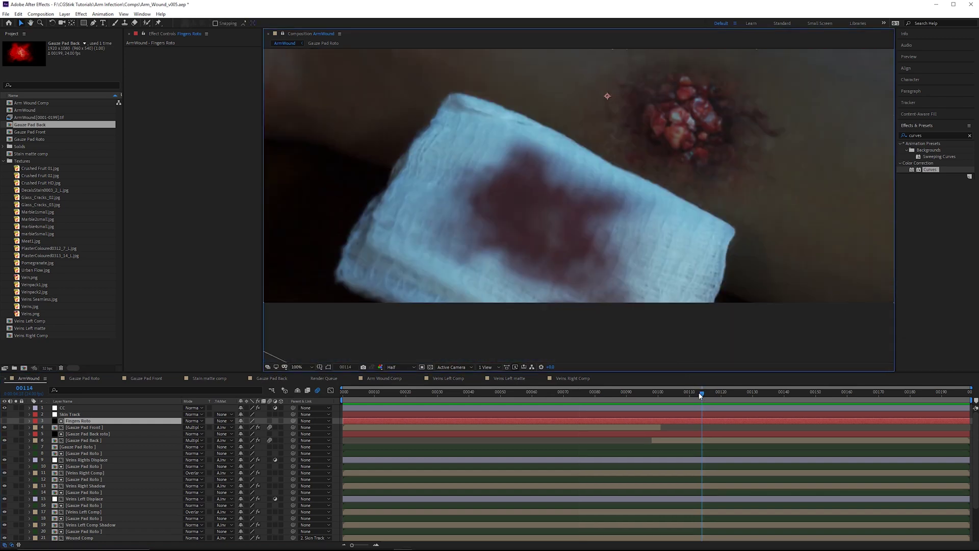
drag(700, 395, 736, 396)
click(765, 440)
click(739, 407)
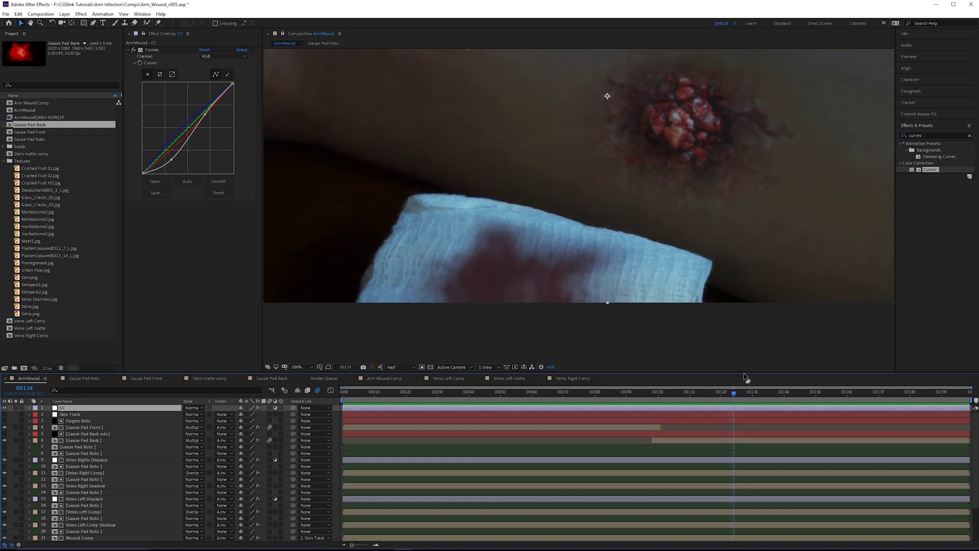
Search effects for 'mesh' and apply Mesh Warp to the Gauze Pad Back layer
click(84, 427)
click(89, 441)
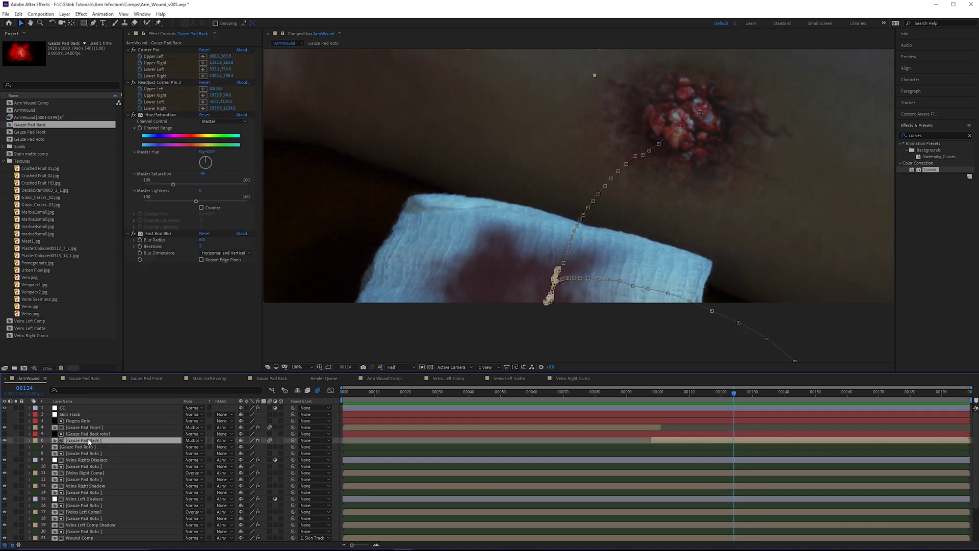
click(936, 136)
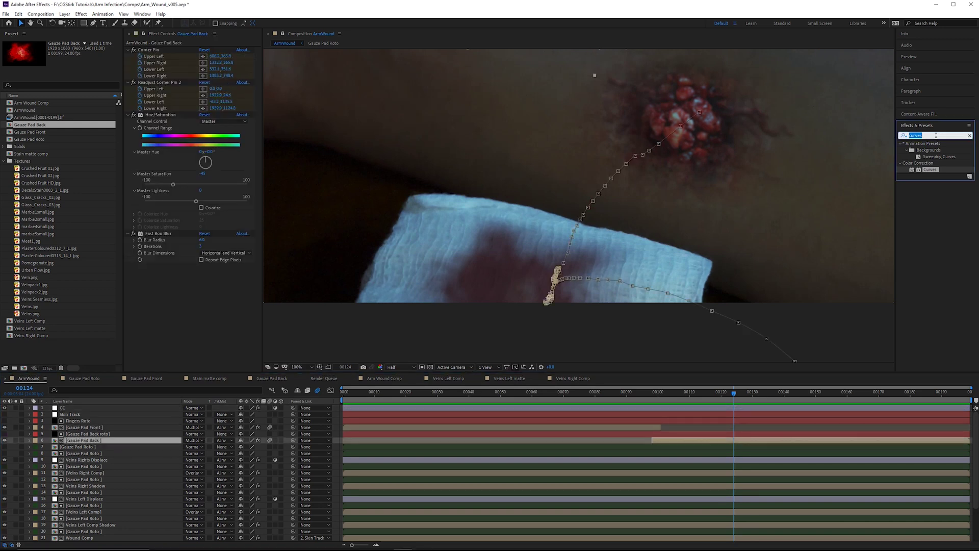
text(mesh)
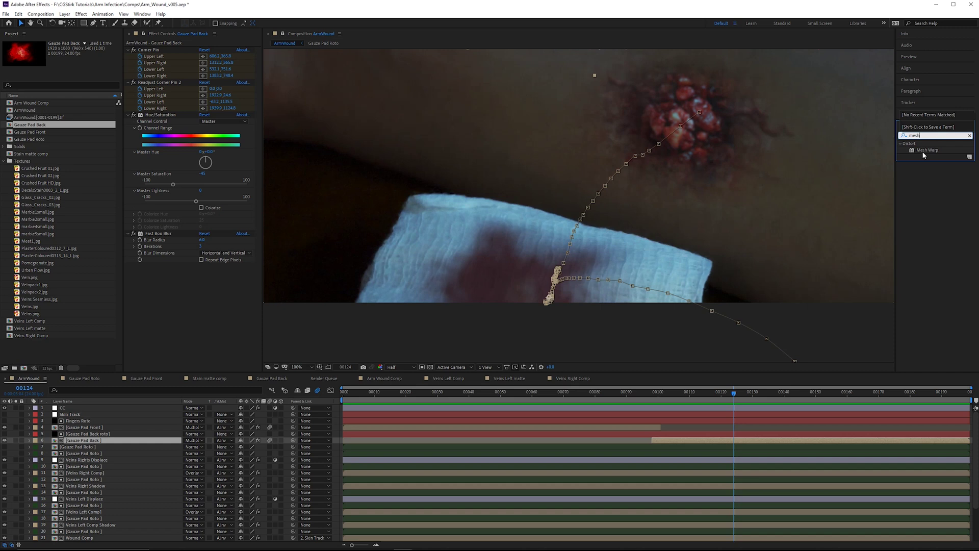
drag(923, 152, 186, 118)
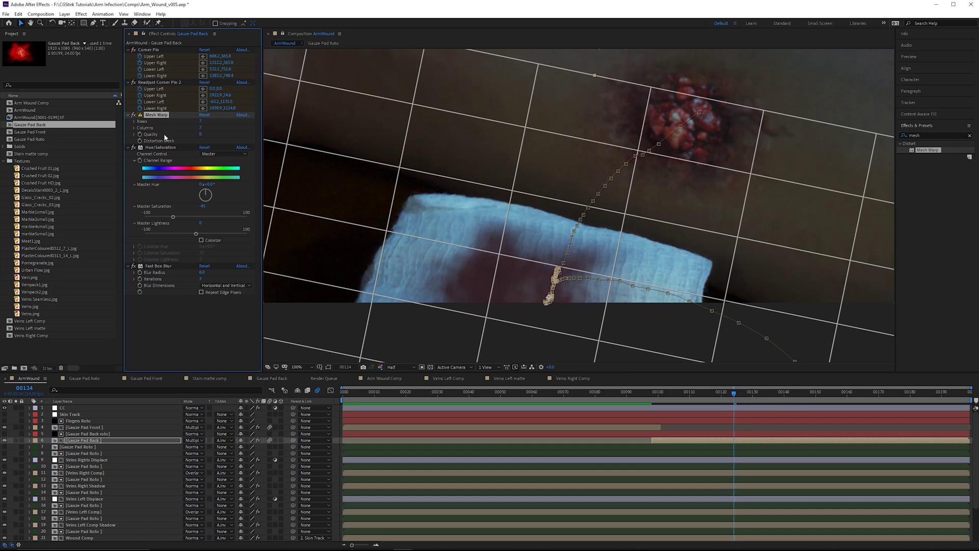
scroll(301, 169, up, 2)
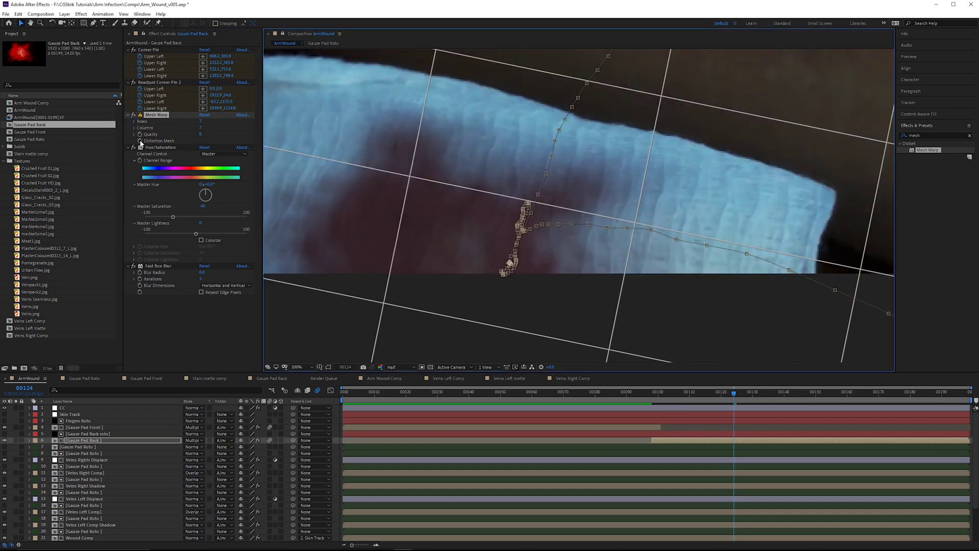
Show Gauze Pad Back's Mesh Warp grid and bend its vertices at frame 00130 to fit the gauze edge
click(84, 441)
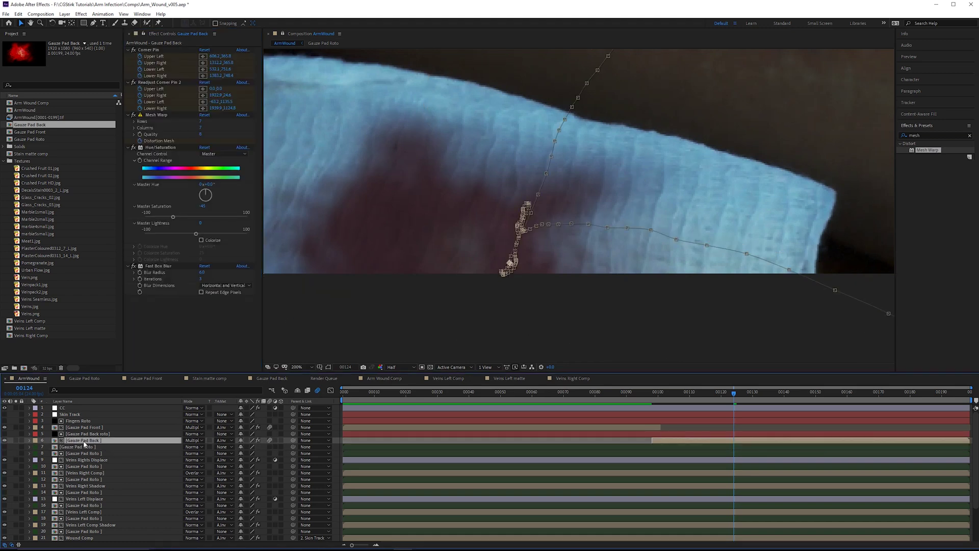
key(e)
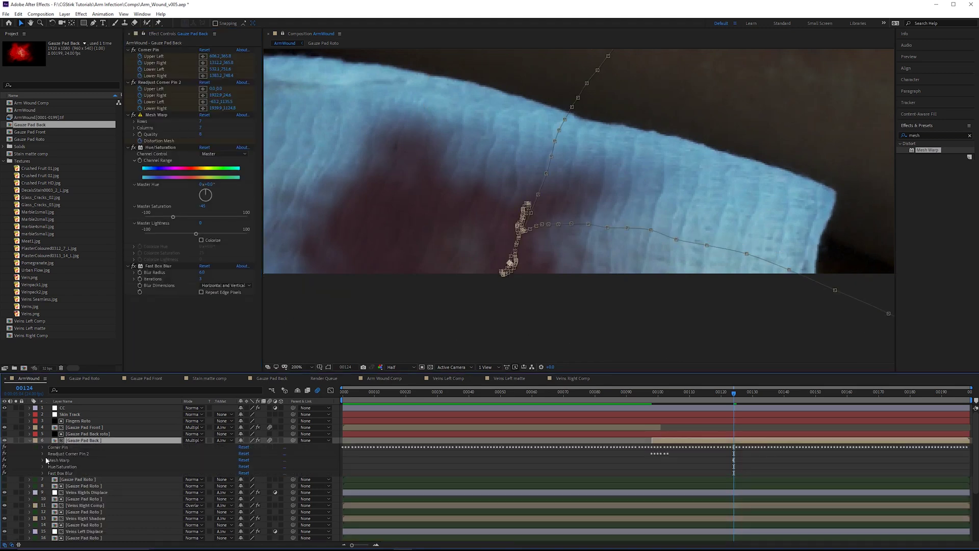
click(42, 459)
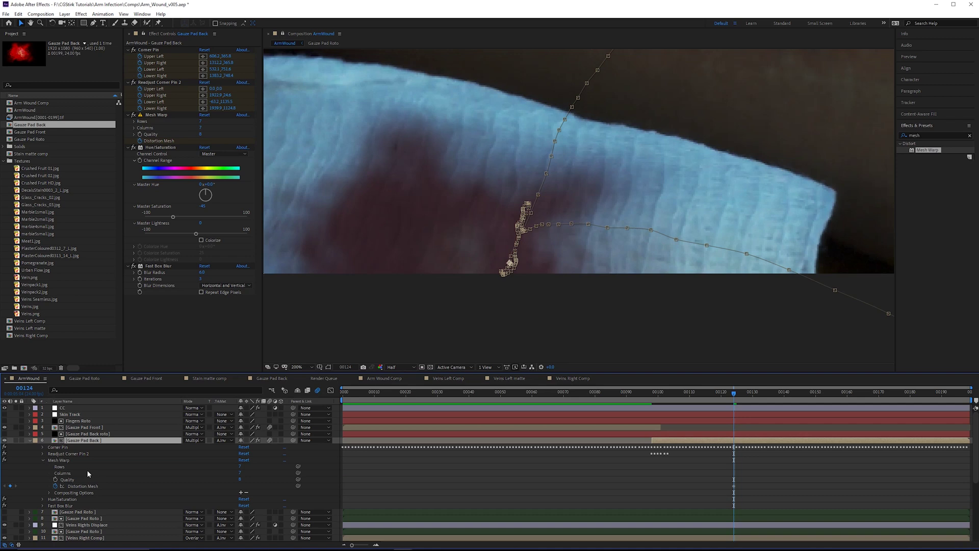
click(156, 115)
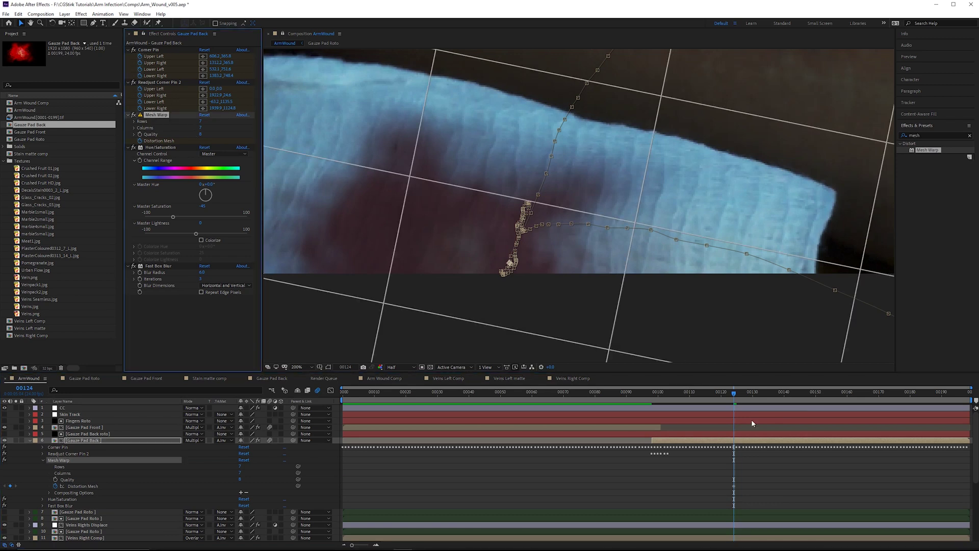
drag(736, 396, 757, 403)
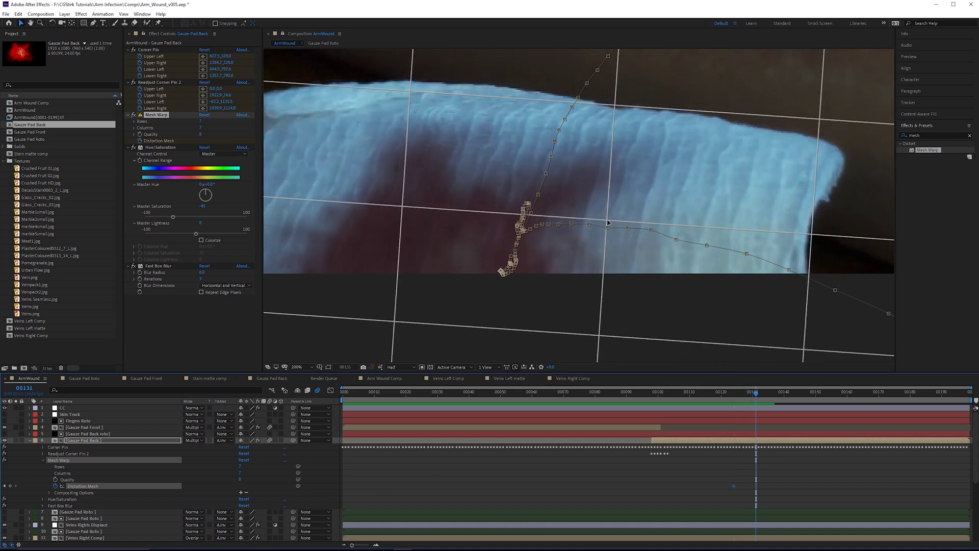
click(607, 222)
drag(604, 224, 604, 237)
click(400, 367)
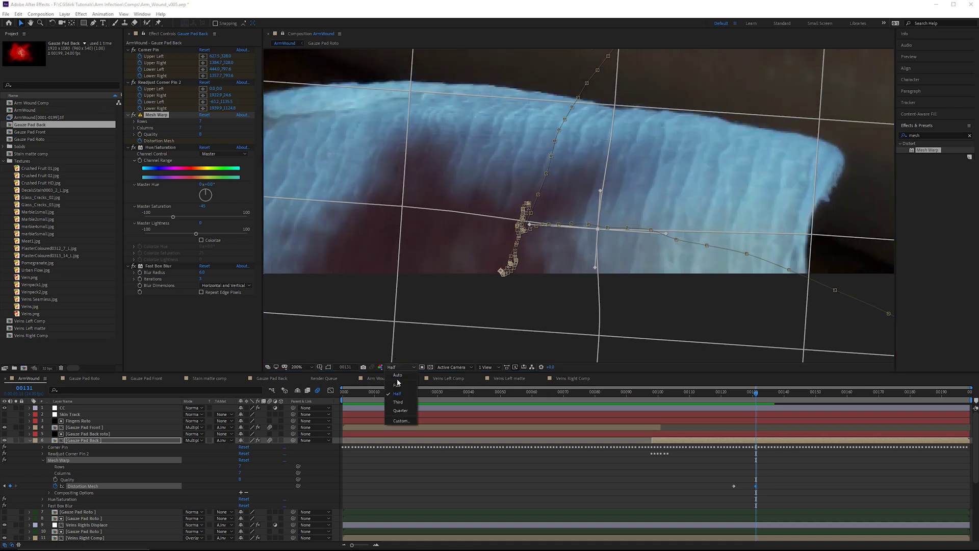
click(400, 385)
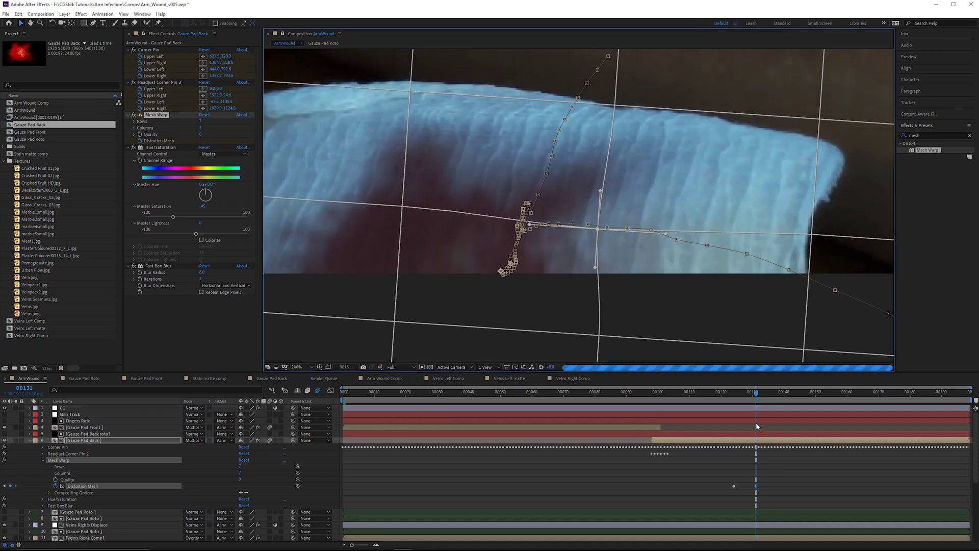
drag(615, 108, 605, 164)
click(598, 230)
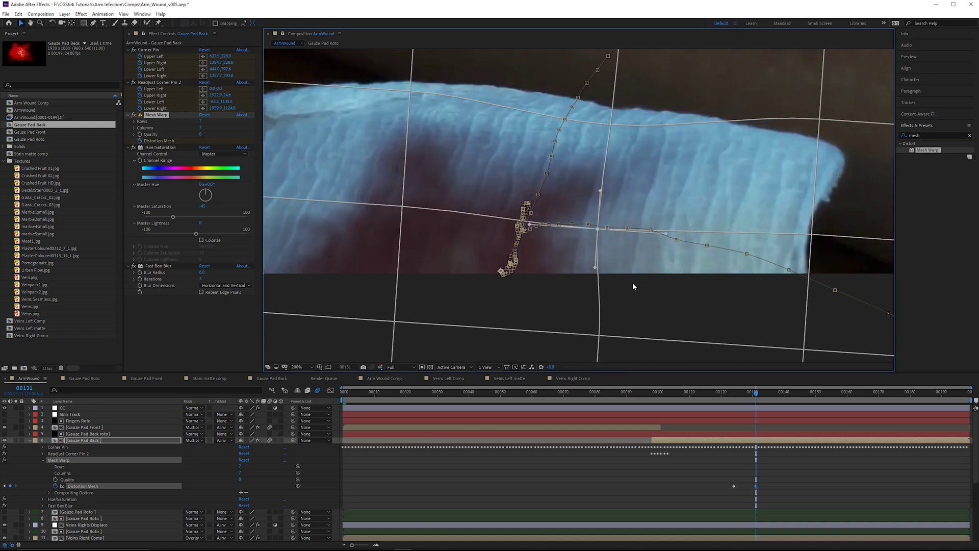
Compare the warp at frames 00124, 131 and 129, then return to the previous Distortion Mesh keyframe
click(737, 396)
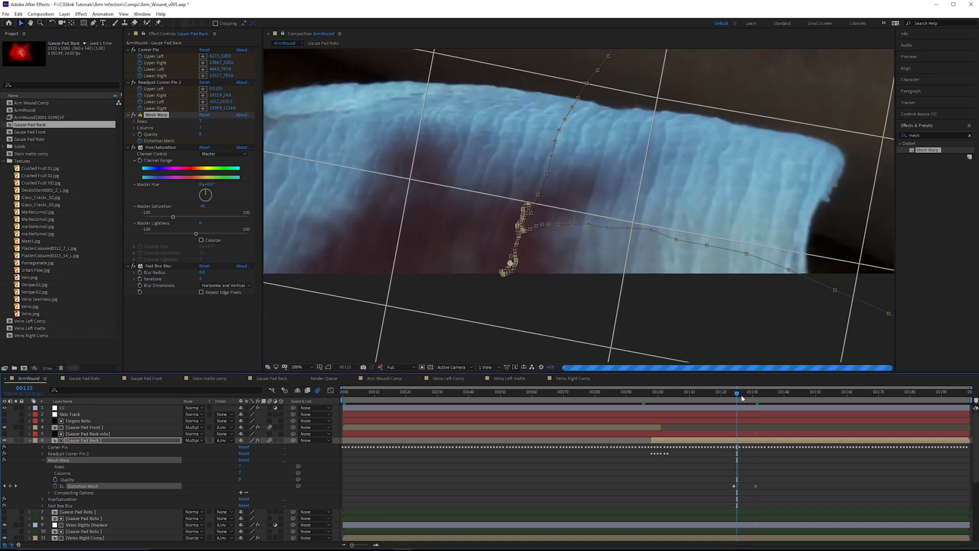
click(732, 394)
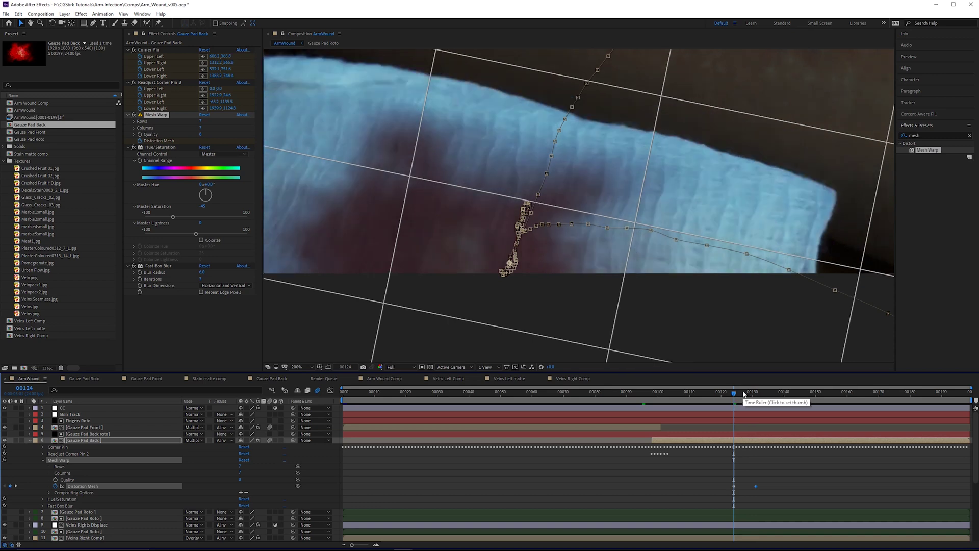
click(755, 395)
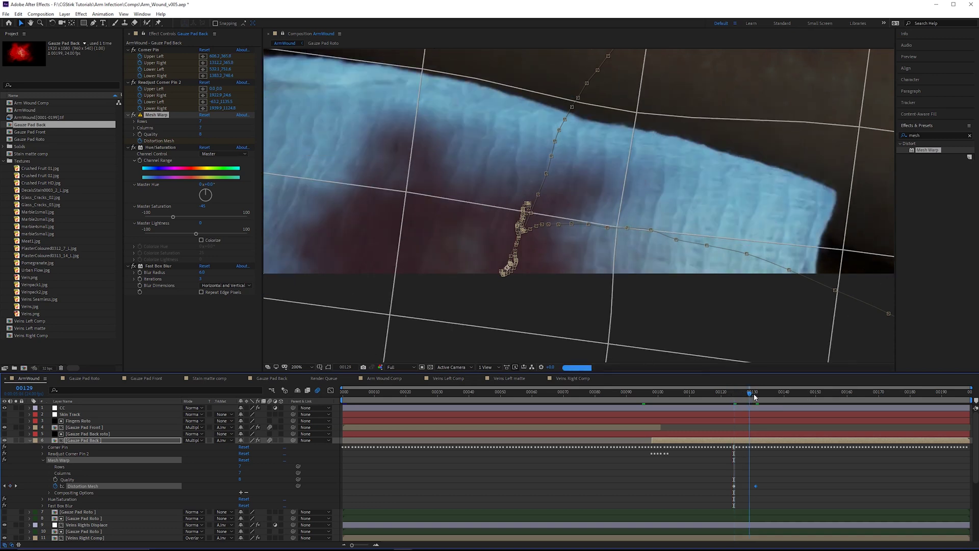
click(749, 398)
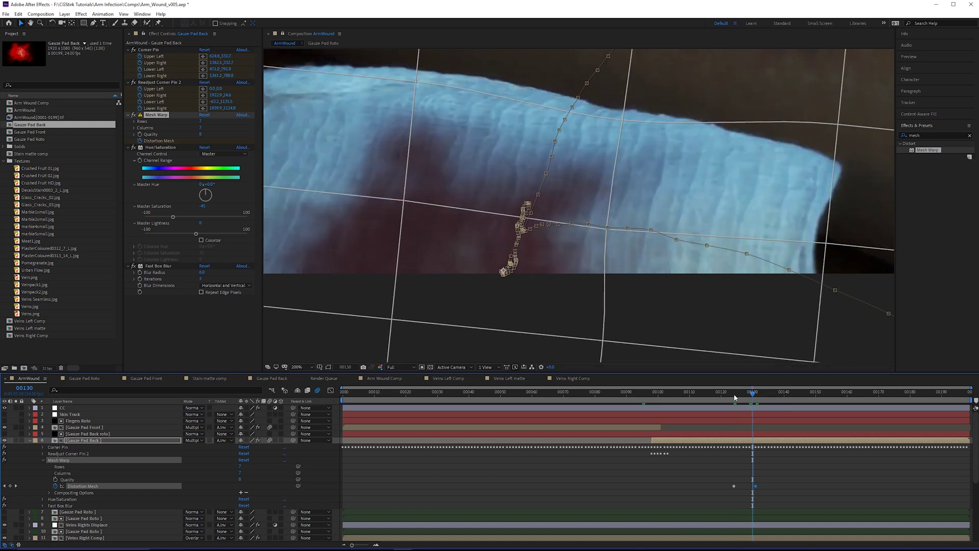
key(j)
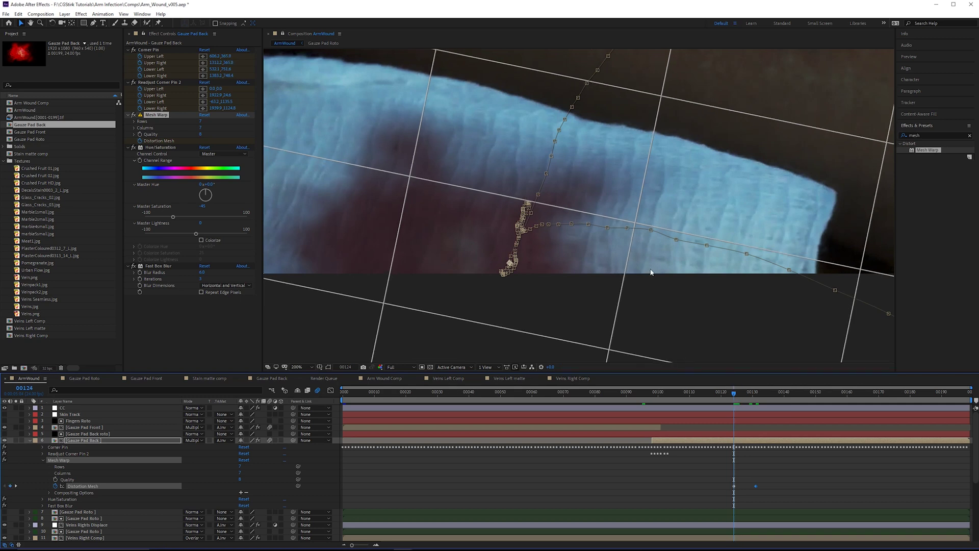
At the 00131 keyframe, pull the gauze's top-right mesh point downward
key(k)
click(812, 138)
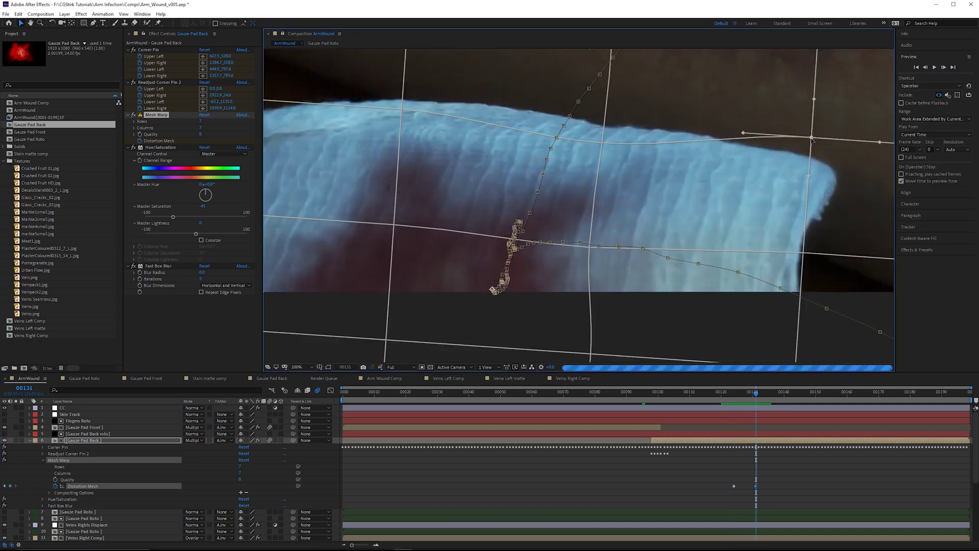
drag(812, 139, 807, 159)
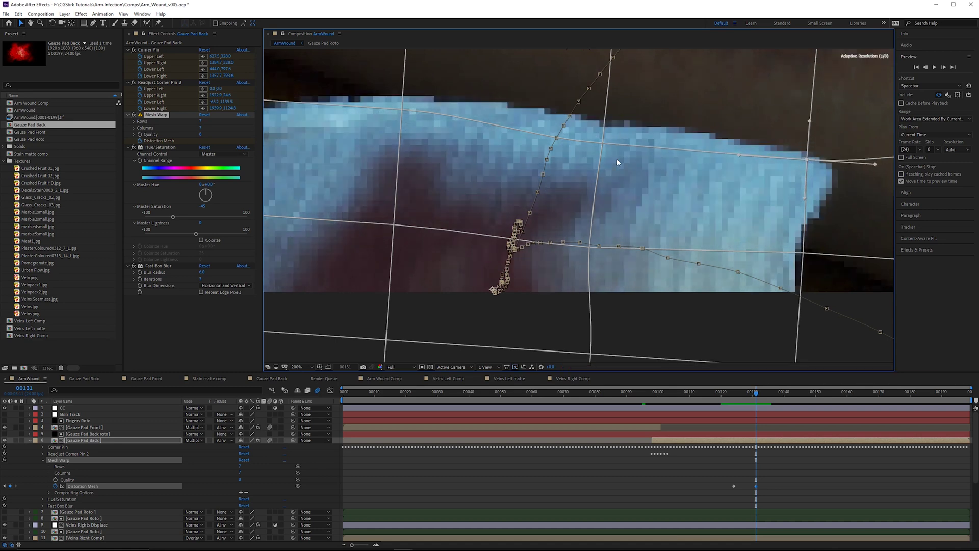
click(756, 396)
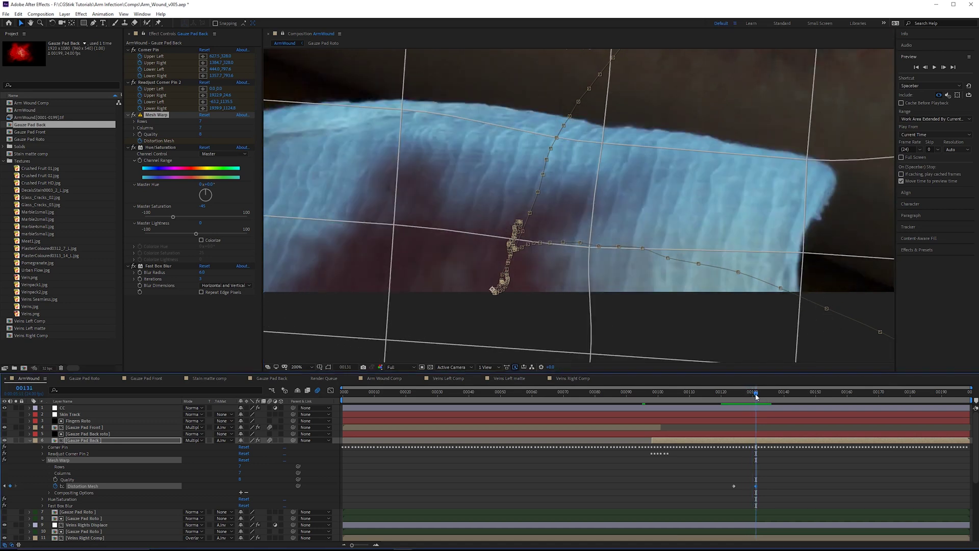
Step frame by frame from 00124 through 00130 to check the gauze warp
key(Page_Up)
key(v)
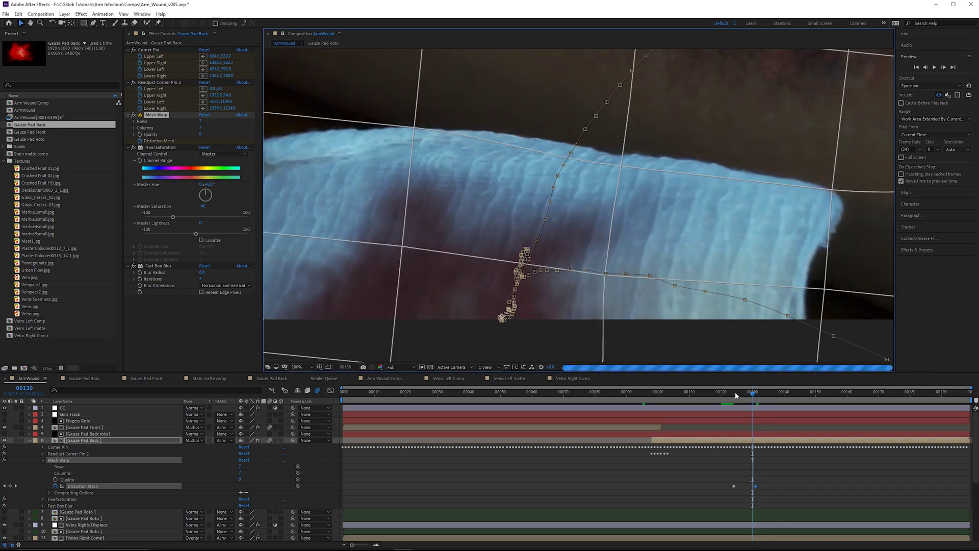
click(734, 392)
key(Page_Down)
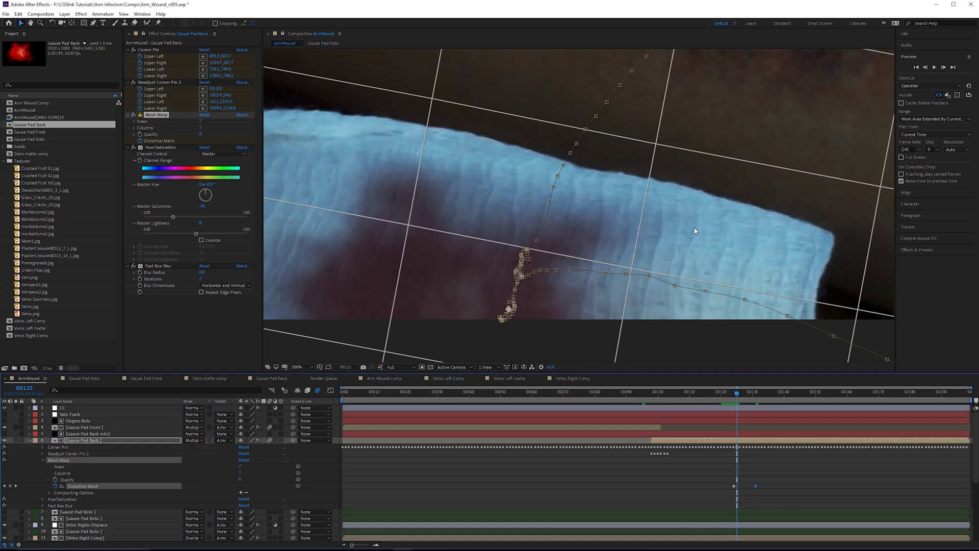
key(Page_Down)
key(Page_Down)
key(Page_Down)
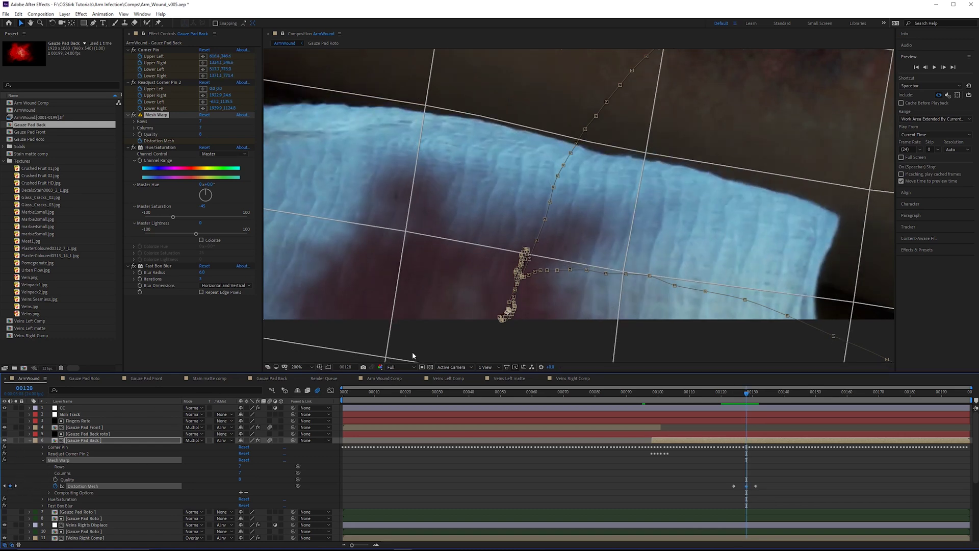
key(Page_Down)
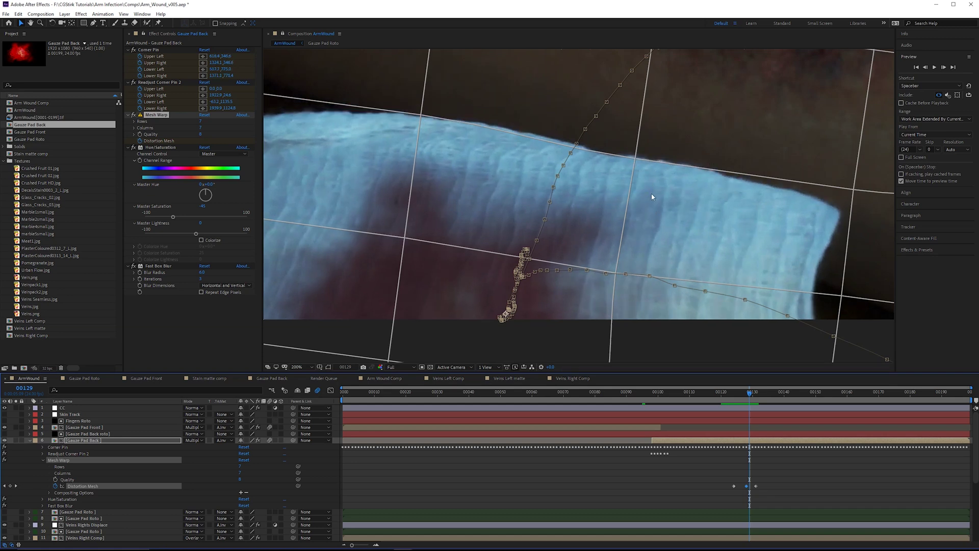
key(Page_Down)
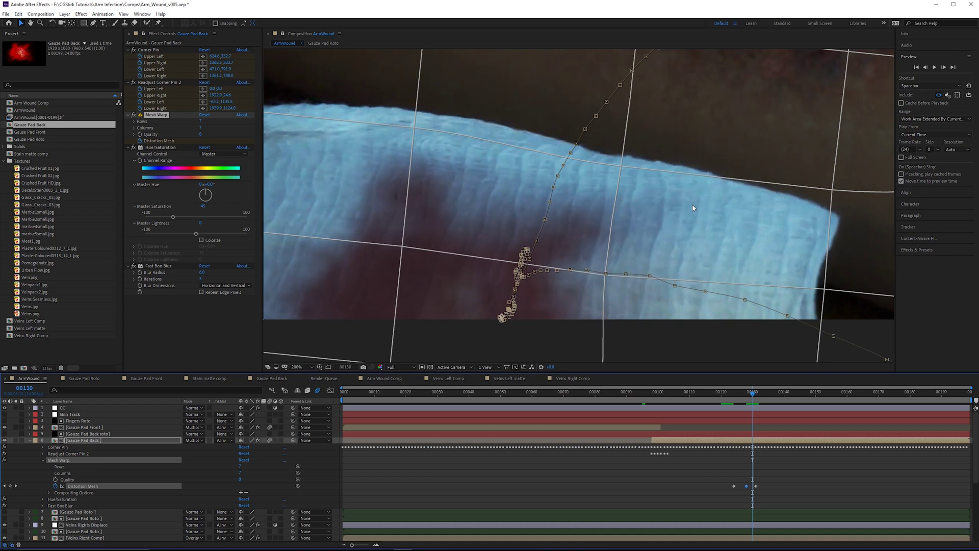
key(Page_Up)
key(Page_Up)
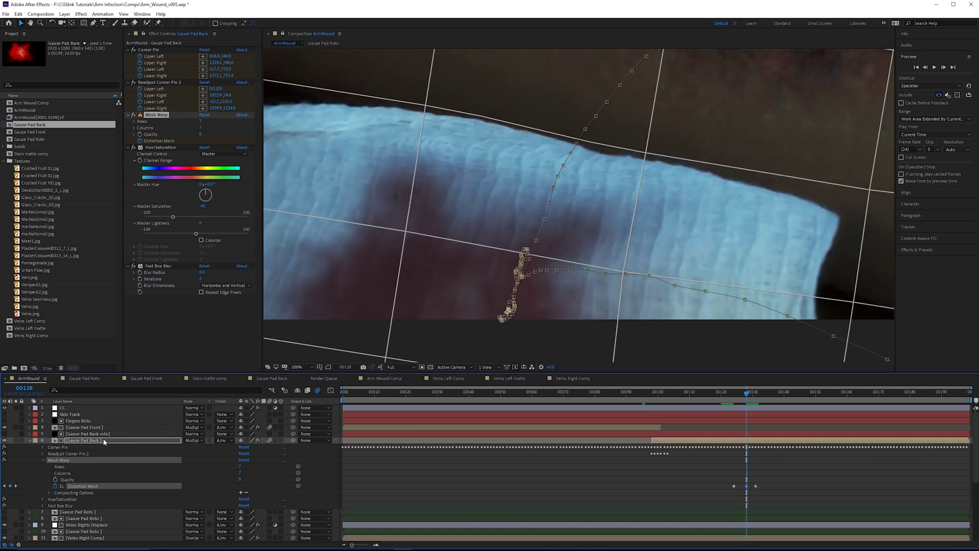
Inside the Gauze Pad Back precomp, draw an ellipse mask on the Blood layer
double_click(89, 441)
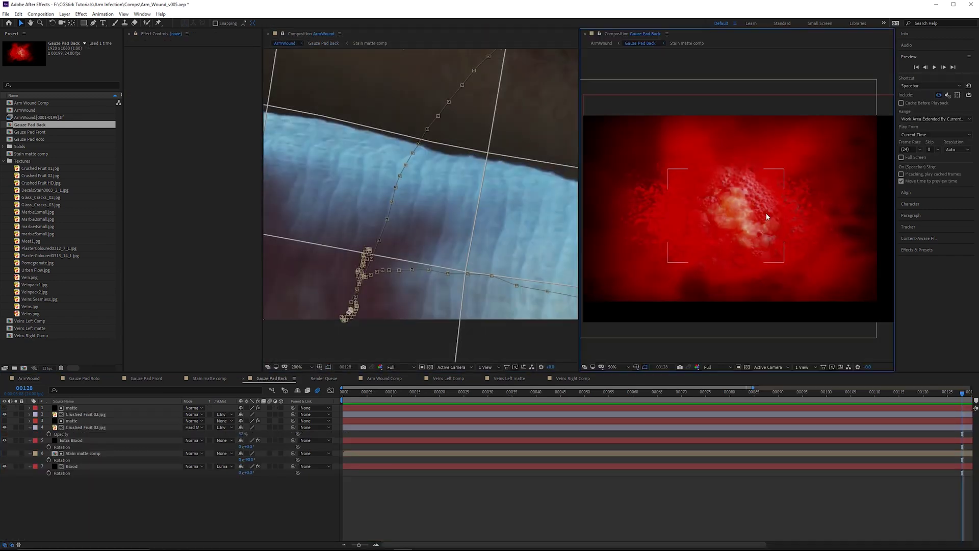
click(94, 23)
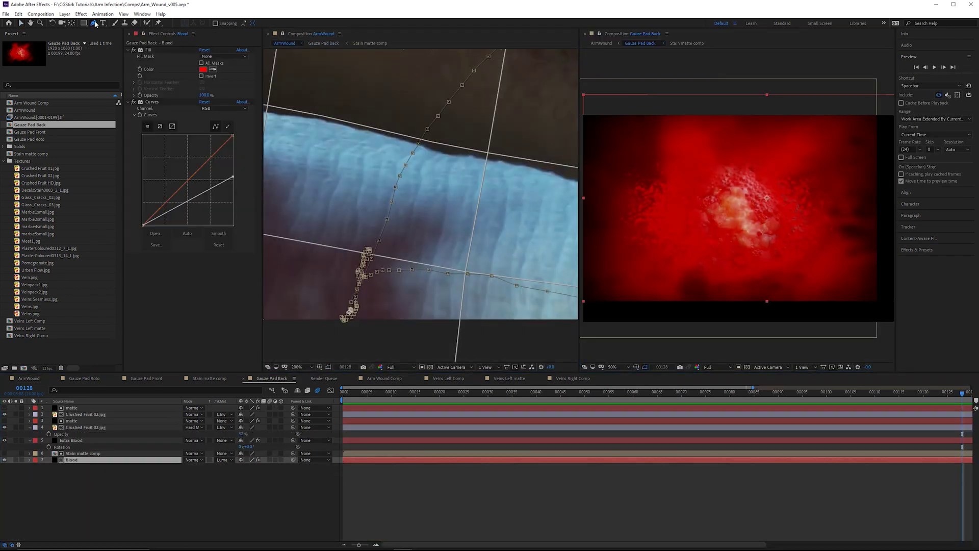
click(755, 91)
drag(805, 141, 864, 148)
drag(879, 89, 878, 66)
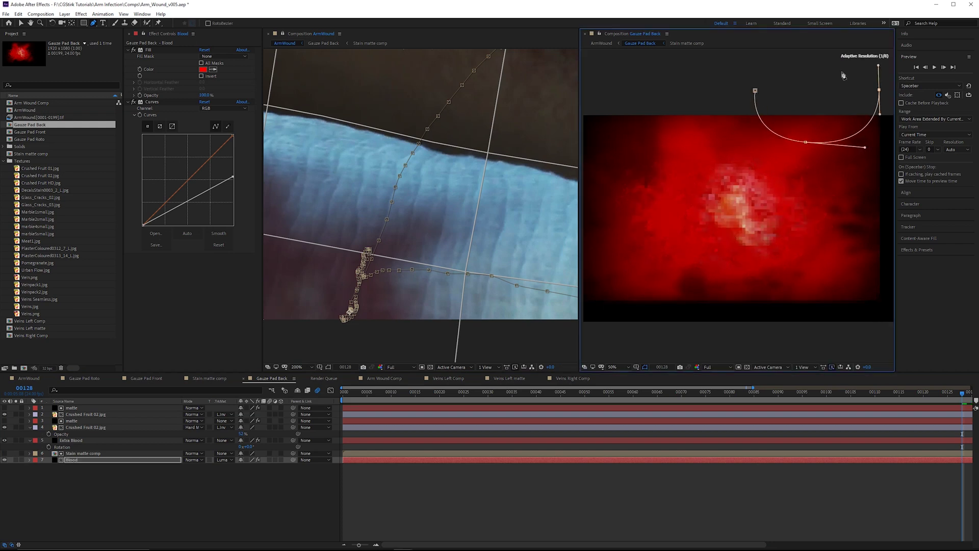
click(775, 66)
click(755, 90)
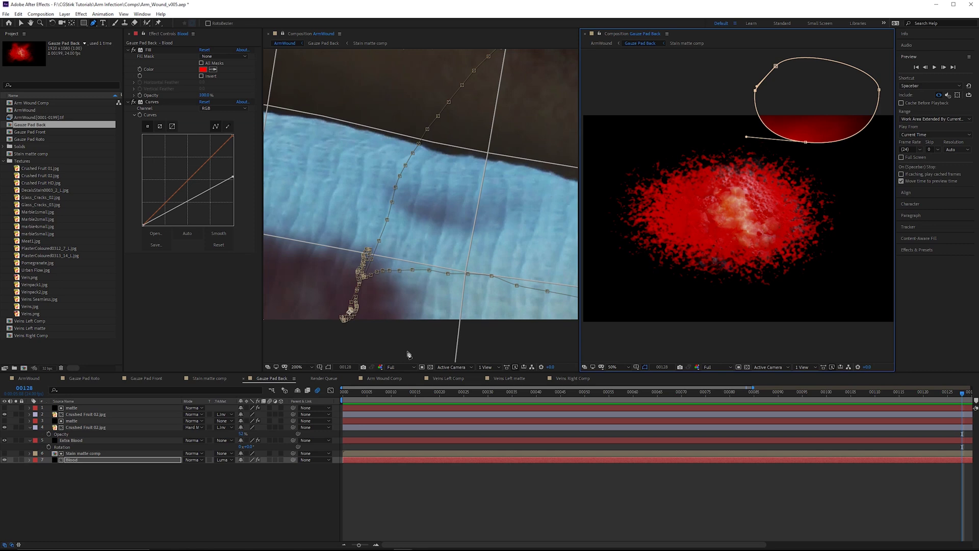
Set the Blood mask to Subtract with a 117-pixel feather, reshaping its bottom edge
key(f)
click(246, 466)
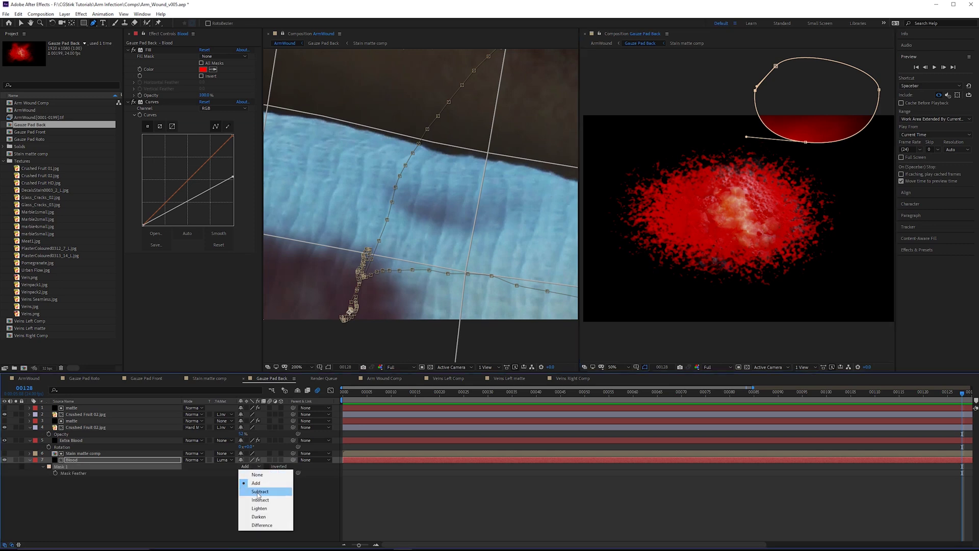
click(259, 491)
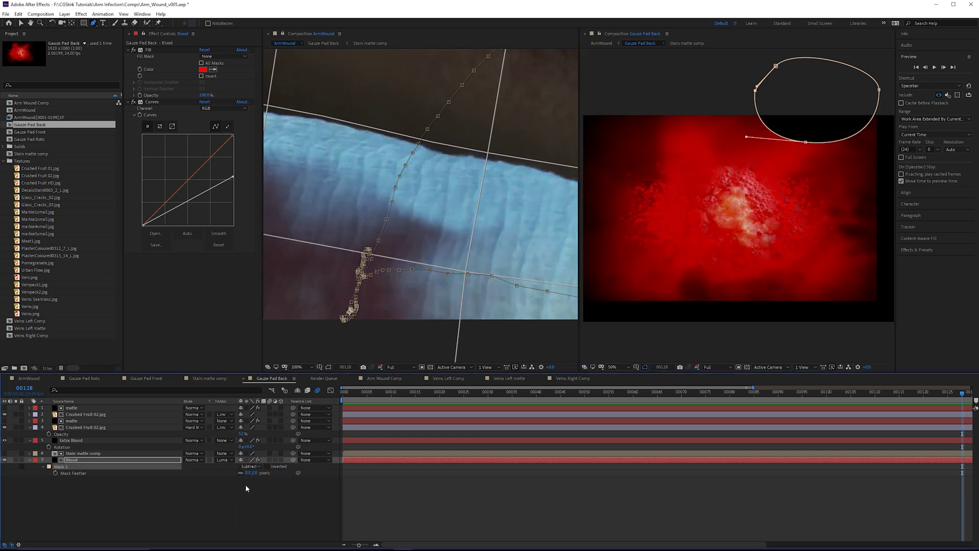
drag(253, 472, 274, 472)
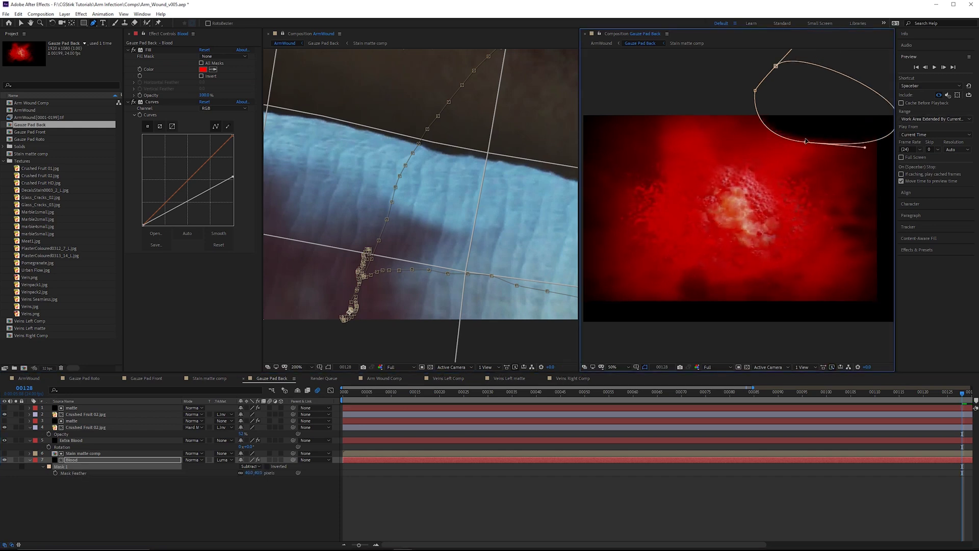
drag(805, 142, 864, 162)
drag(253, 473, 274, 475)
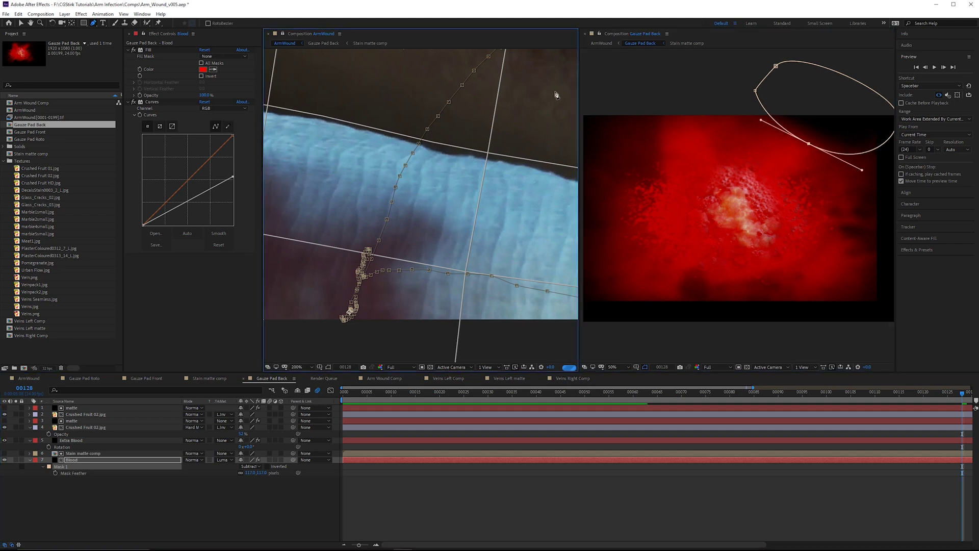
key(minus)
key(Page_Down)
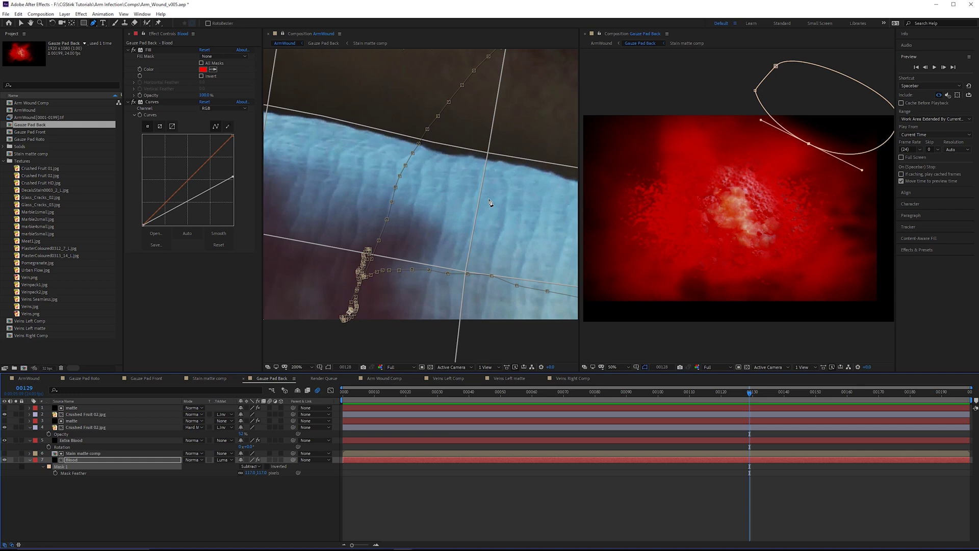
Return to ArmWound, select Gauze Pad Back and set the viewer to 100%
click(585, 33)
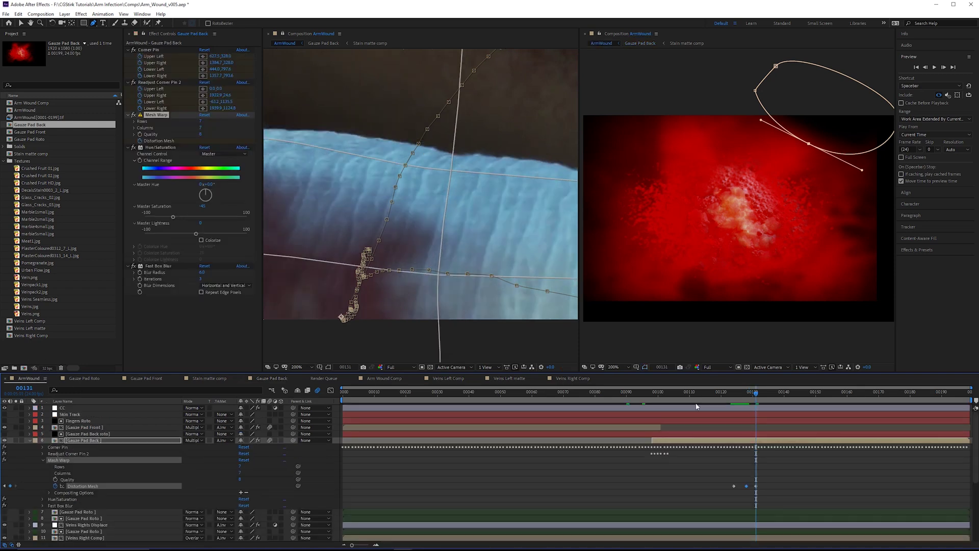
key(Page_Down)
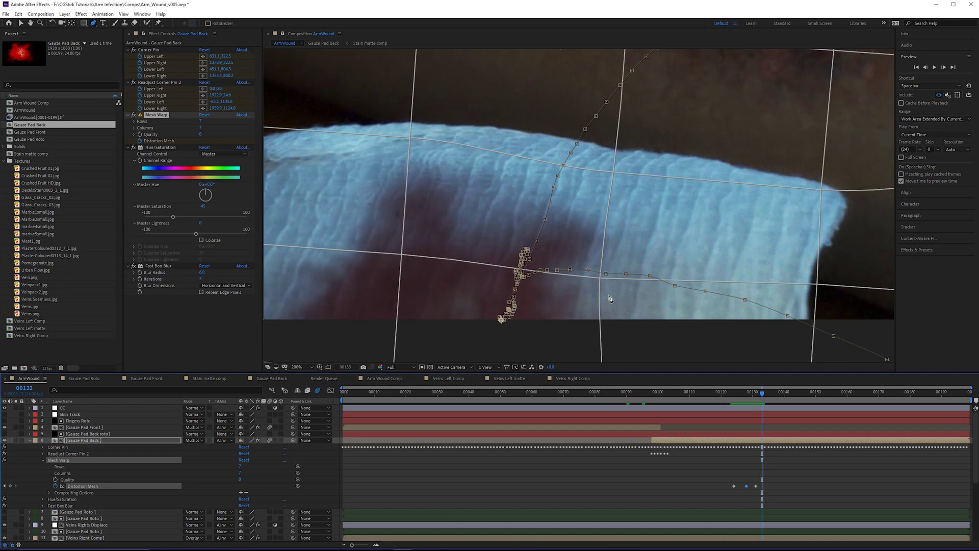
click(94, 442)
key(comma)
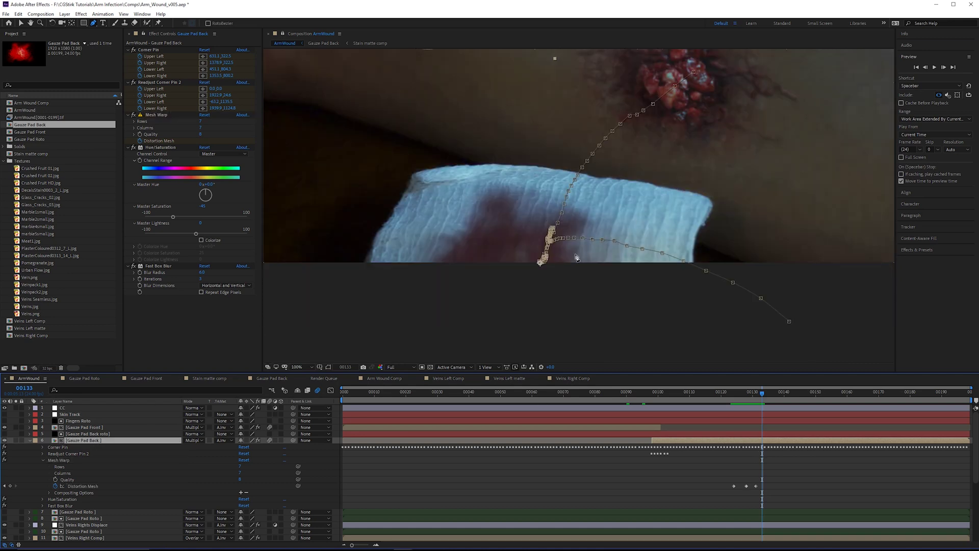
Scrub frames 127–138 to review the gauze pad against the wound
click(747, 400)
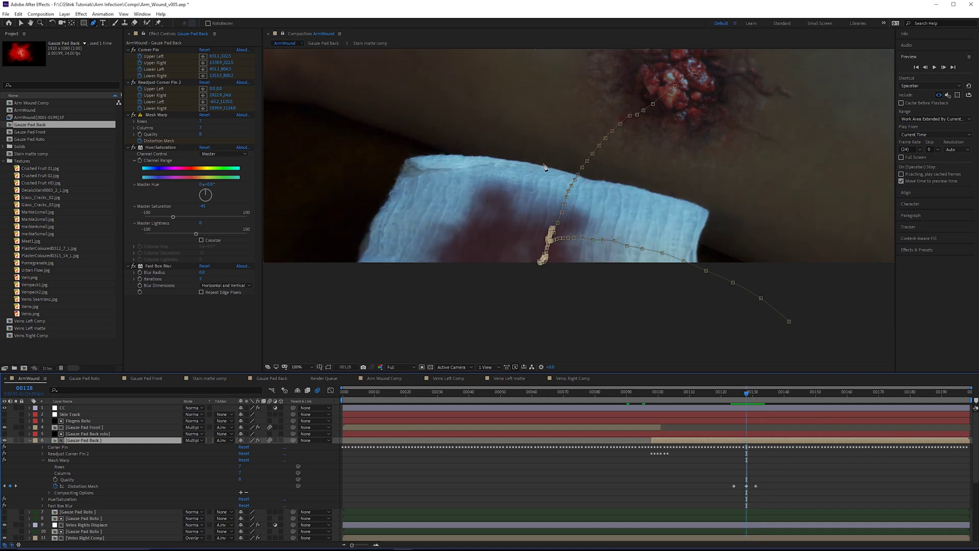
drag(750, 396, 815, 399)
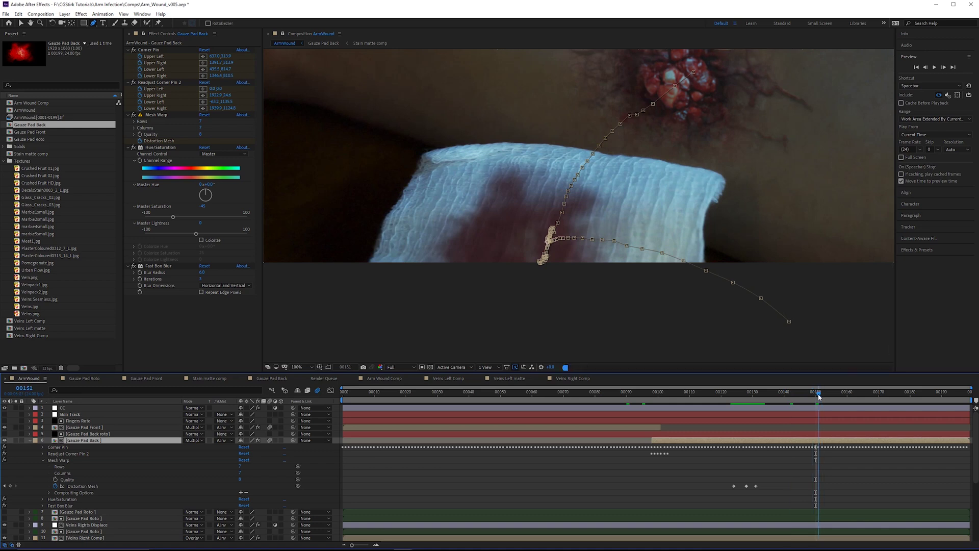
key(Page_Up)
click(756, 403)
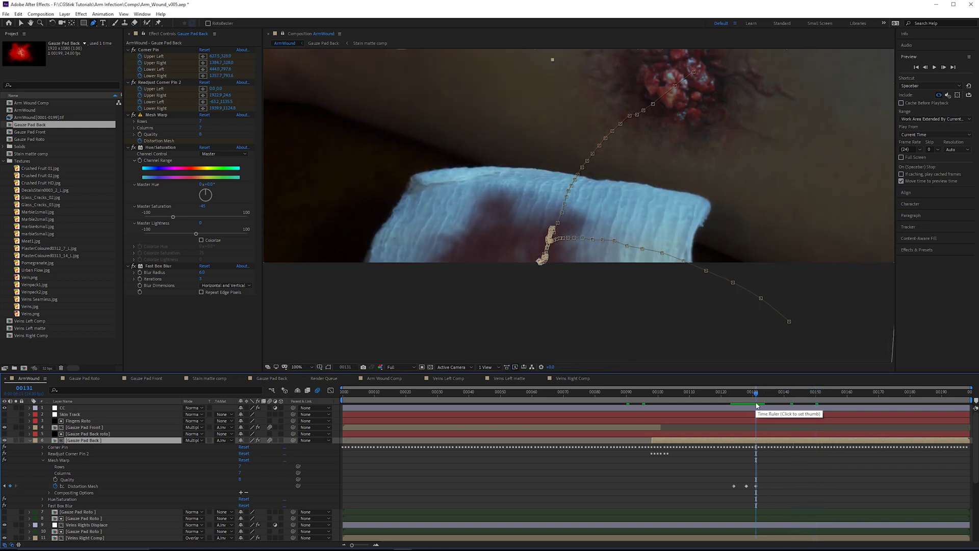
key(Page_Up)
key(Page_Up)
key(Page_Up)
key(Page_Up)
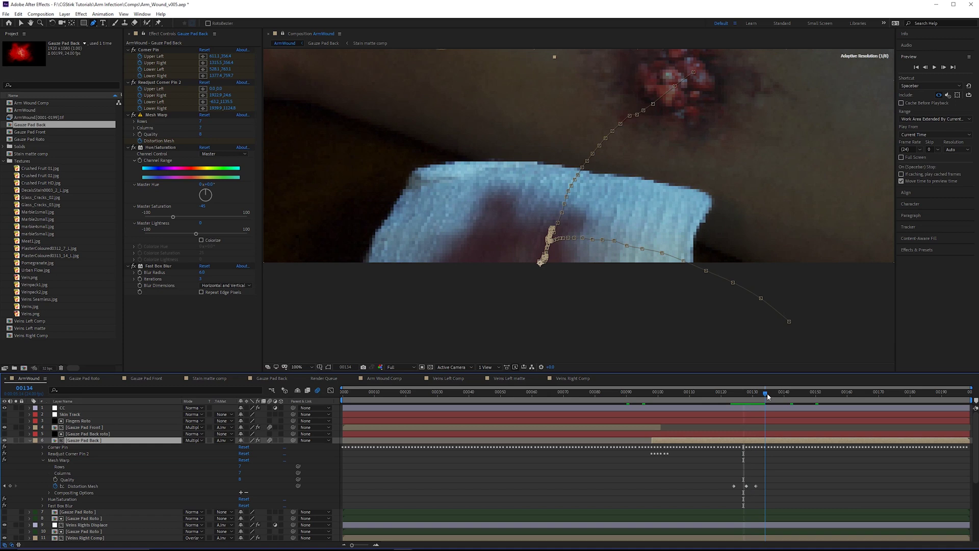
click(745, 396)
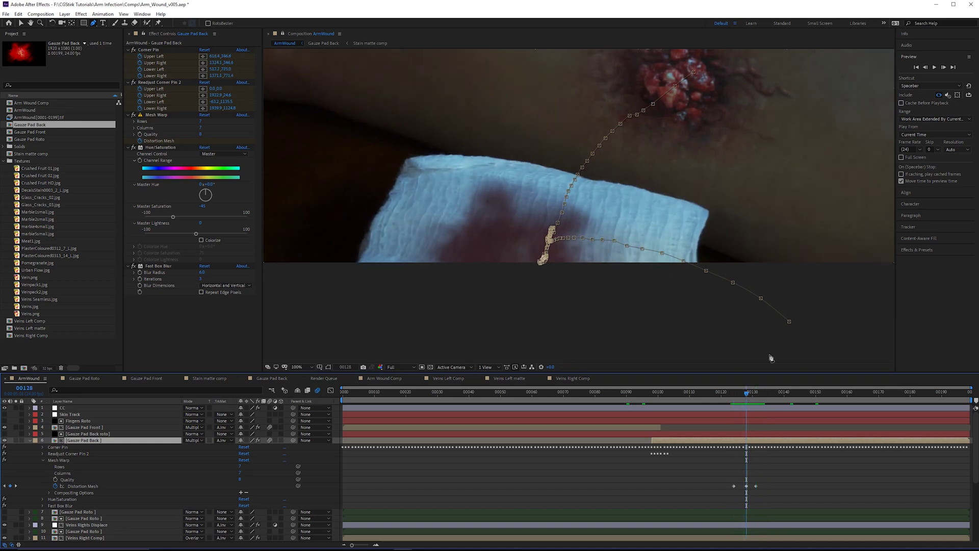
mouse_move(755, 396)
mouse_down()
mouse_move(777, 396)
mouse_move(753, 393)
mouse_up()
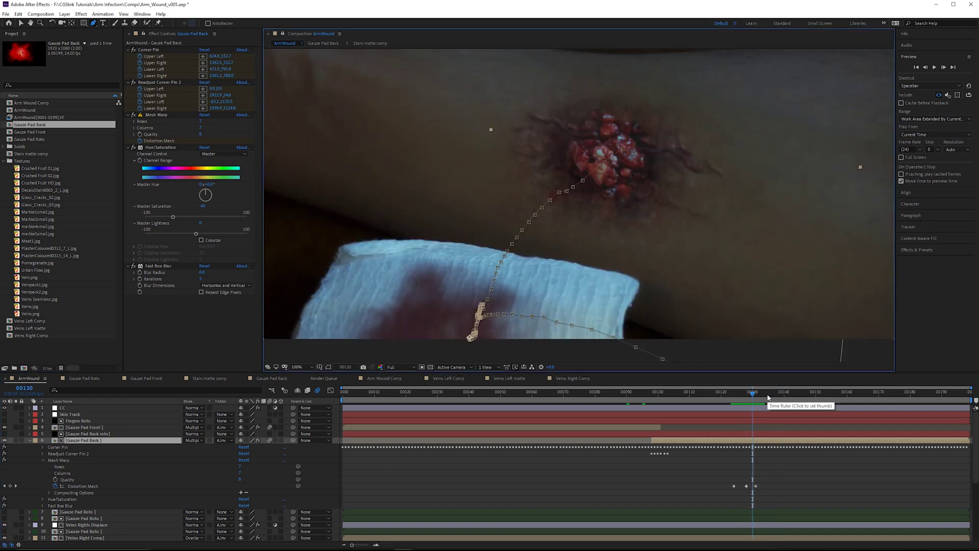
click(762, 393)
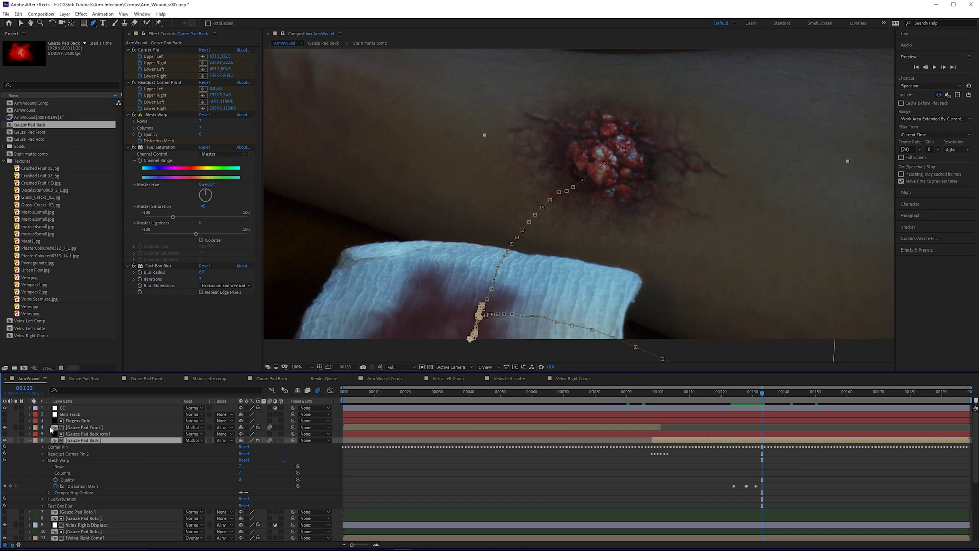
Solo the CC layer and the ArmWound footage and play through the original arm plate
click(29, 440)
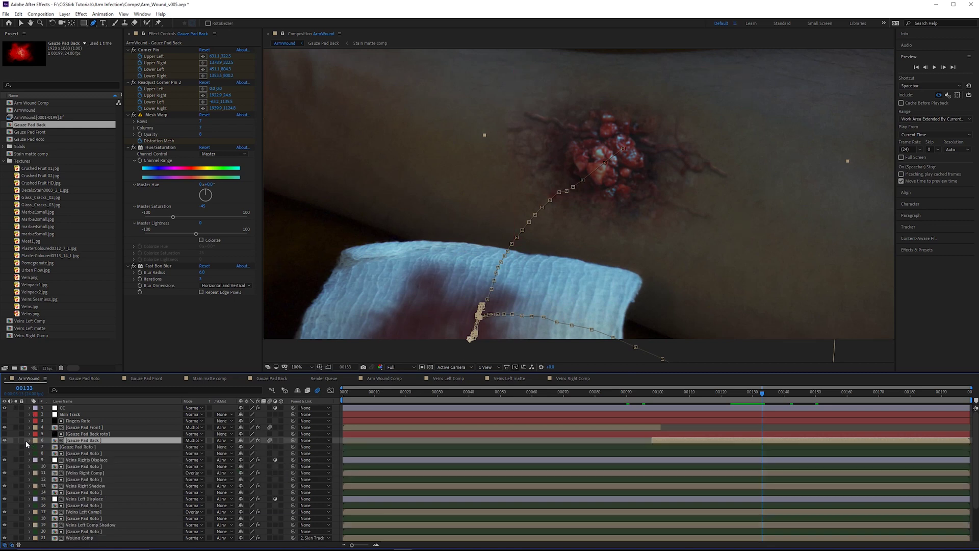
click(72, 408)
click(16, 408)
scroll(90, 487, down, 3)
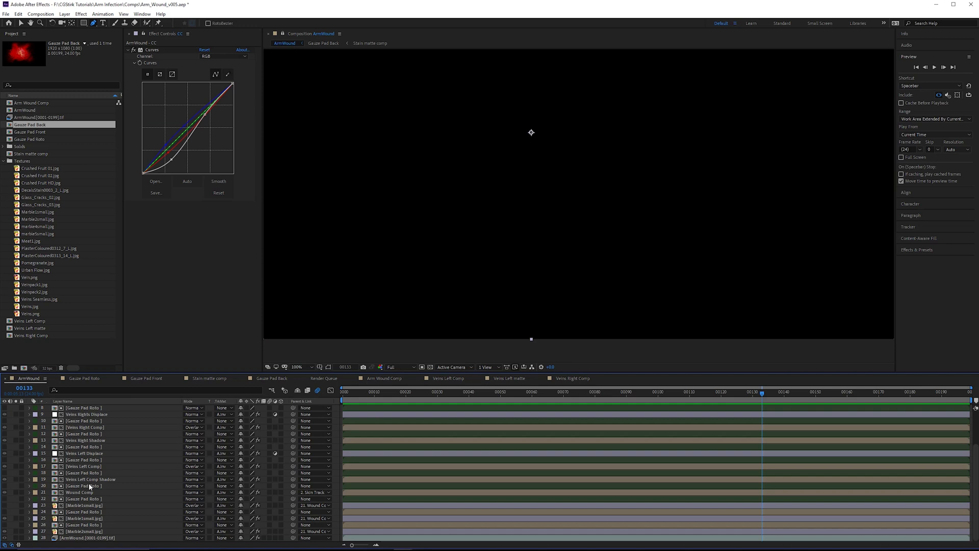
click(16, 537)
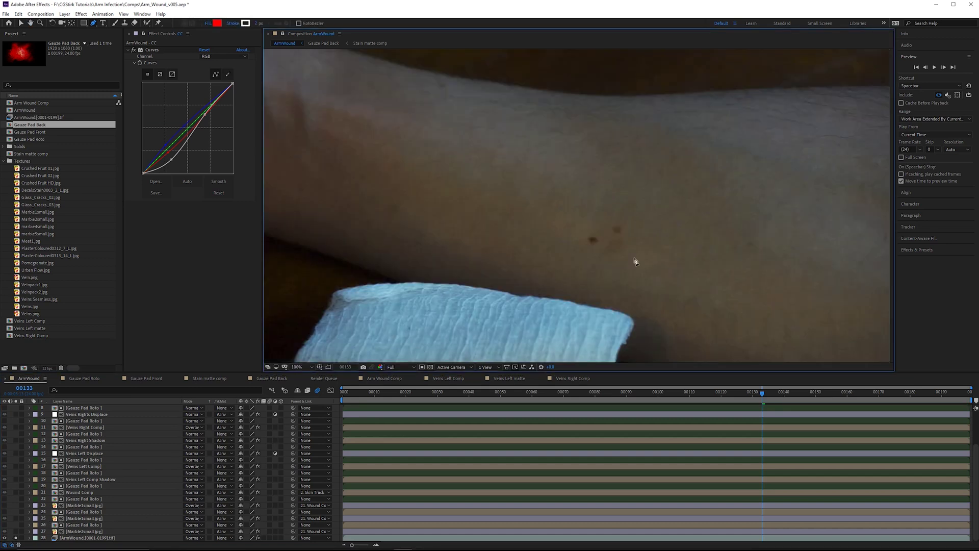
drag(711, 395, 674, 405)
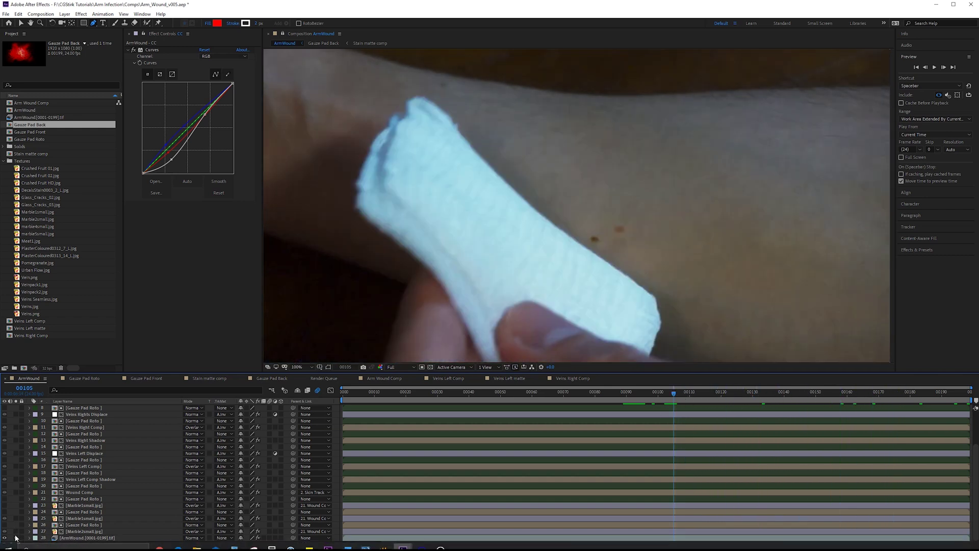
Unsolo, step back to frame 00103, and select Wound Comp to show its effects
scroll(19, 423, up, 3)
click(16, 407)
key(Page_Up)
key(Page_Up)
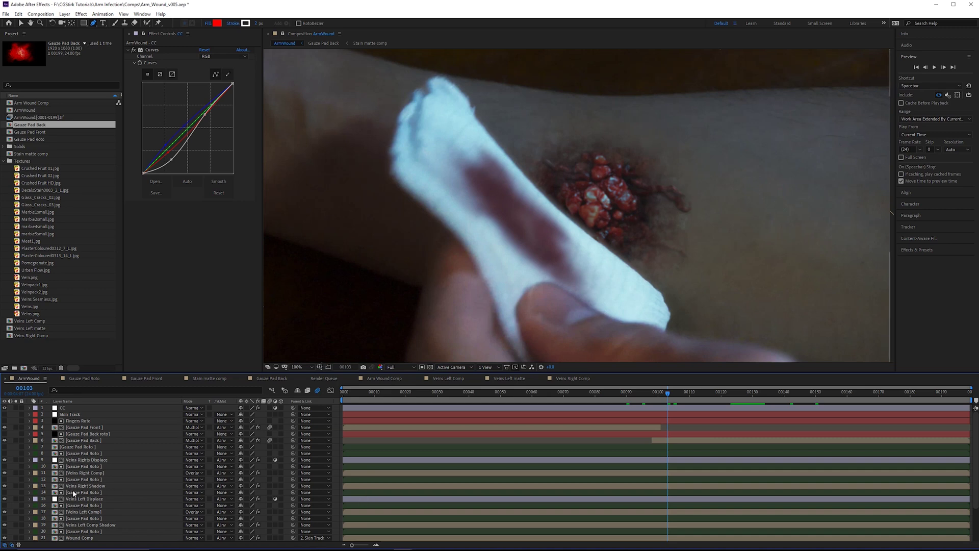
scroll(85, 502, down, 2)
click(26, 493)
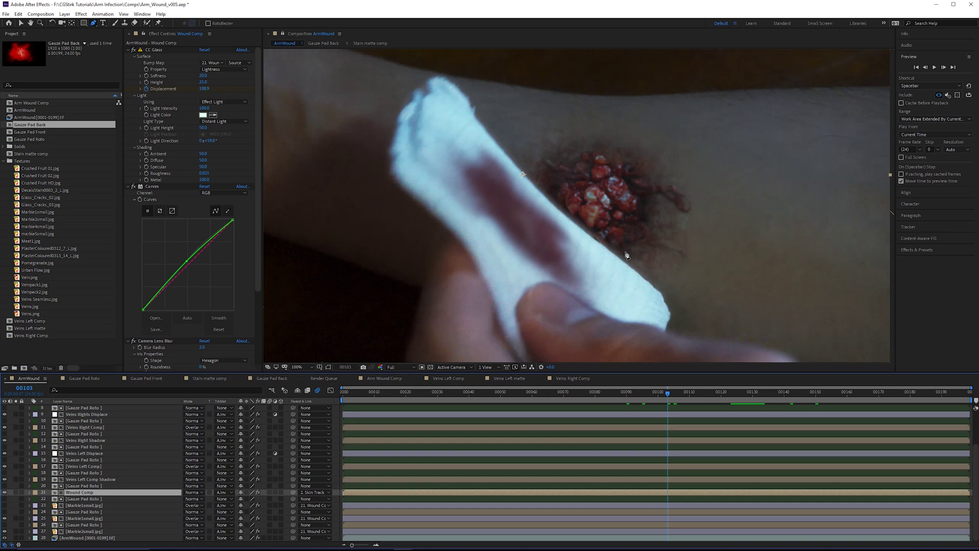
Add a curve point, then apply a second Curves effect to Wound Comp via effects search
click(163, 287)
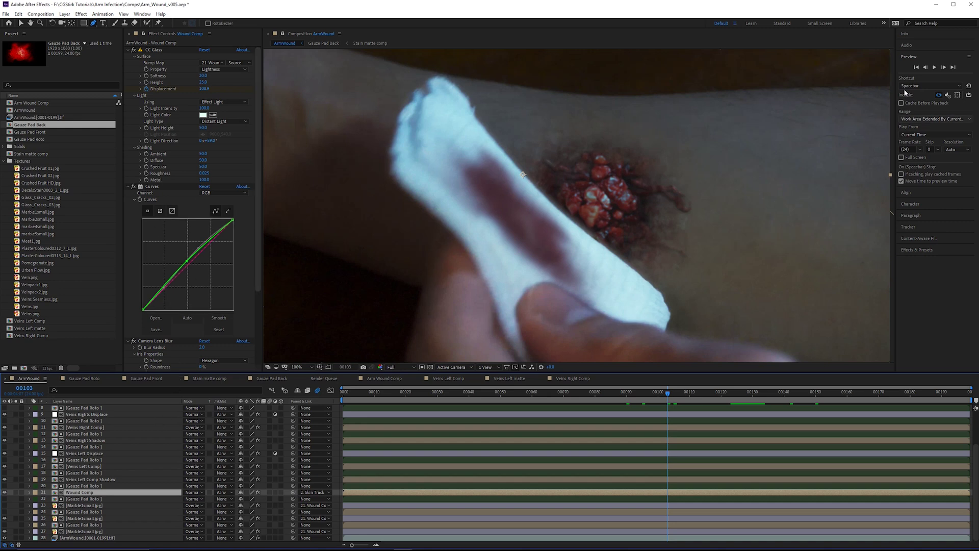
key(ctrl+5)
text(curves)
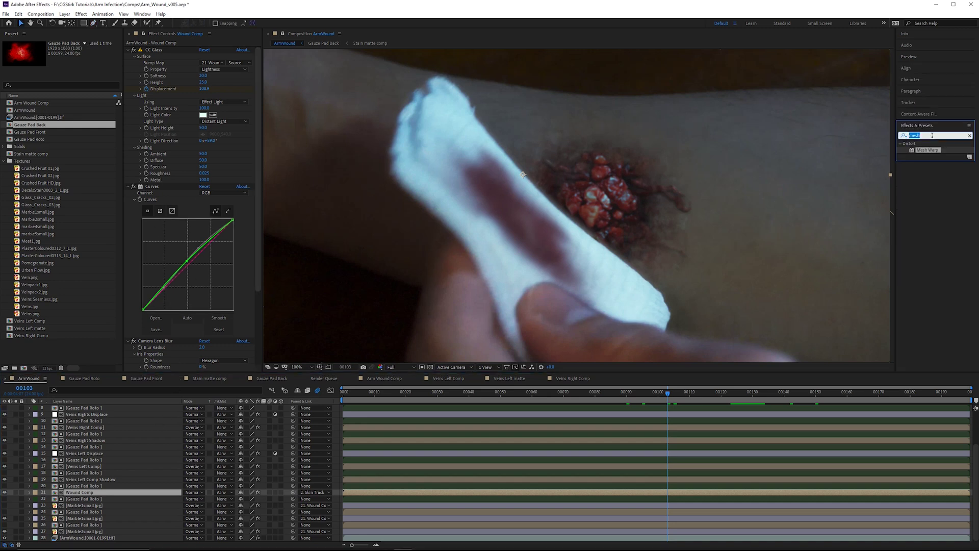
drag(930, 169, 427, 229)
Reveal Wound Comp's keyframes and adjust the Curves 2 curve at frame 00096
drag(667, 392, 642, 398)
key(Page_Up)
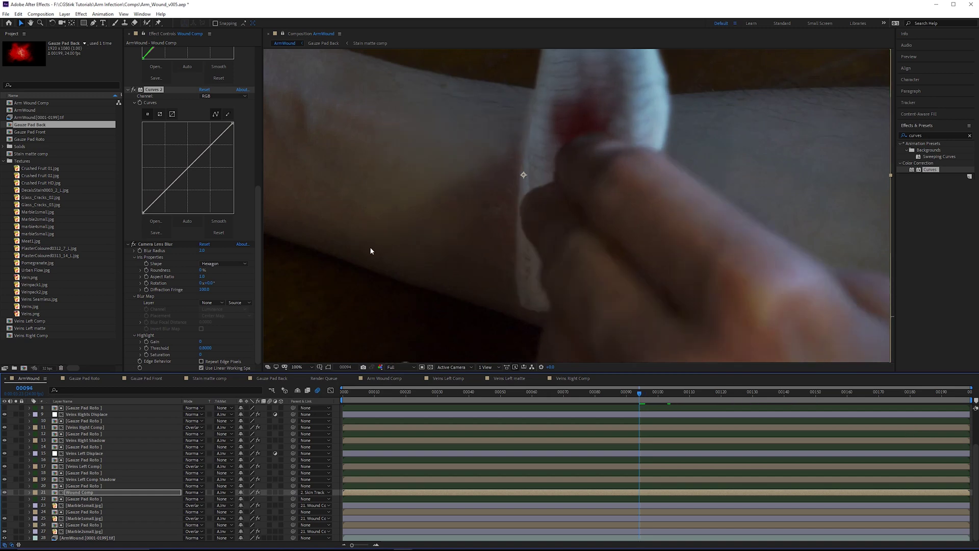
click(219, 221)
key(u)
drag(709, 400, 705, 402)
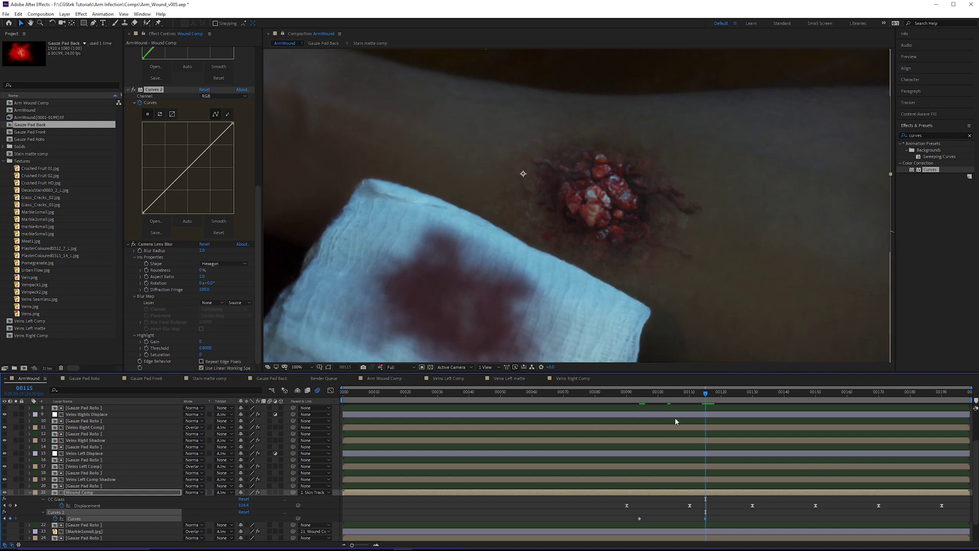
drag(647, 391, 640, 396)
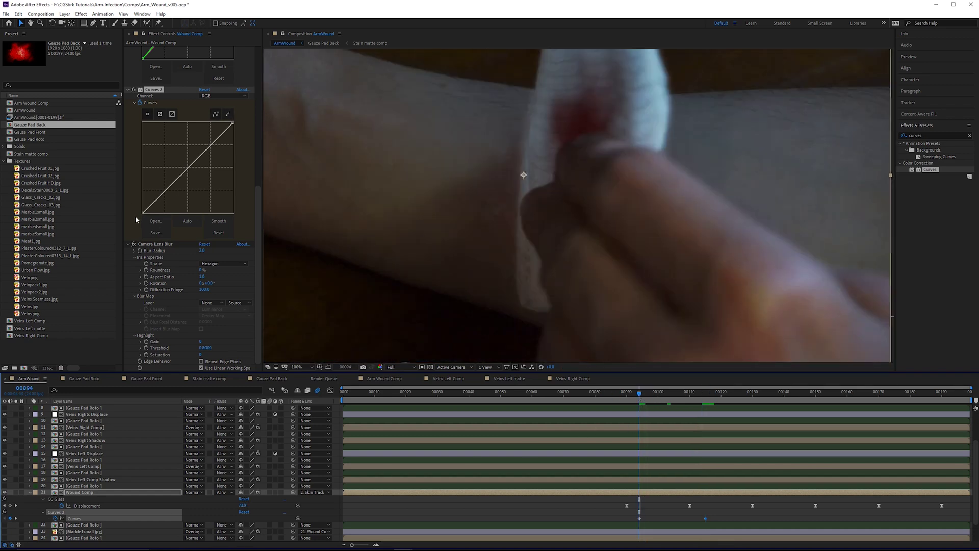
drag(144, 212, 137, 211)
Keyframe the Curves 2 curve at frame 00136 and apply Easy Ease to its keyframes
key(space)
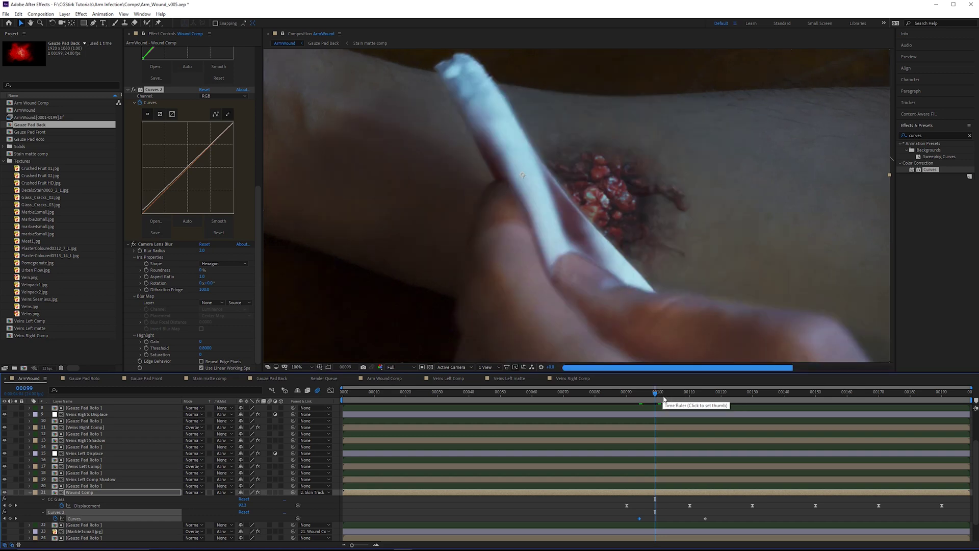
click(654, 394)
drag(661, 394, 730, 399)
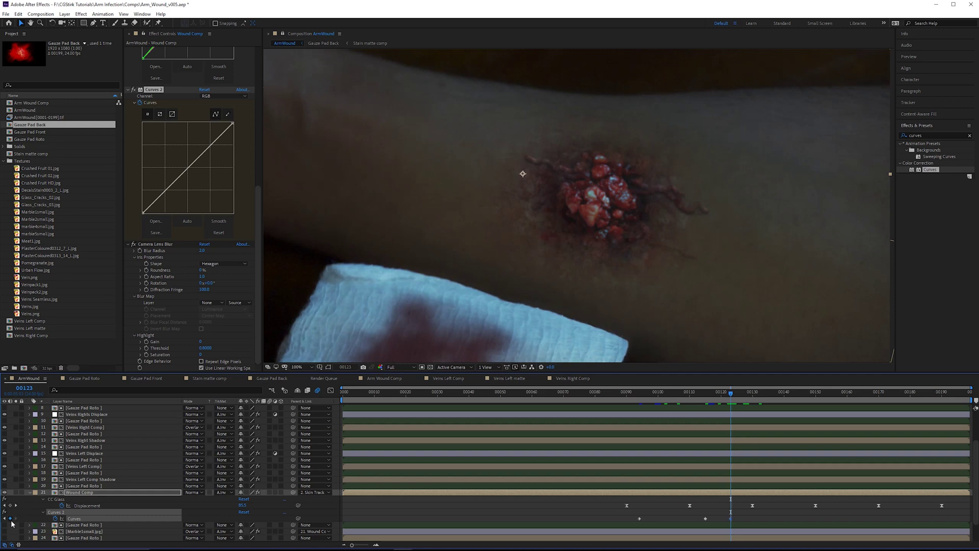
click(757, 396)
click(771, 395)
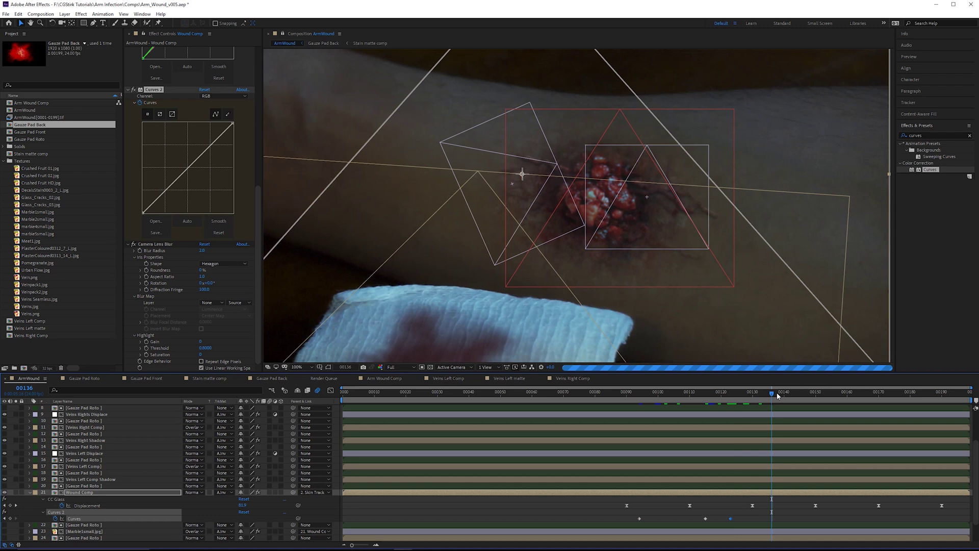
click(779, 396)
key(Page_Up)
key(Page_Up)
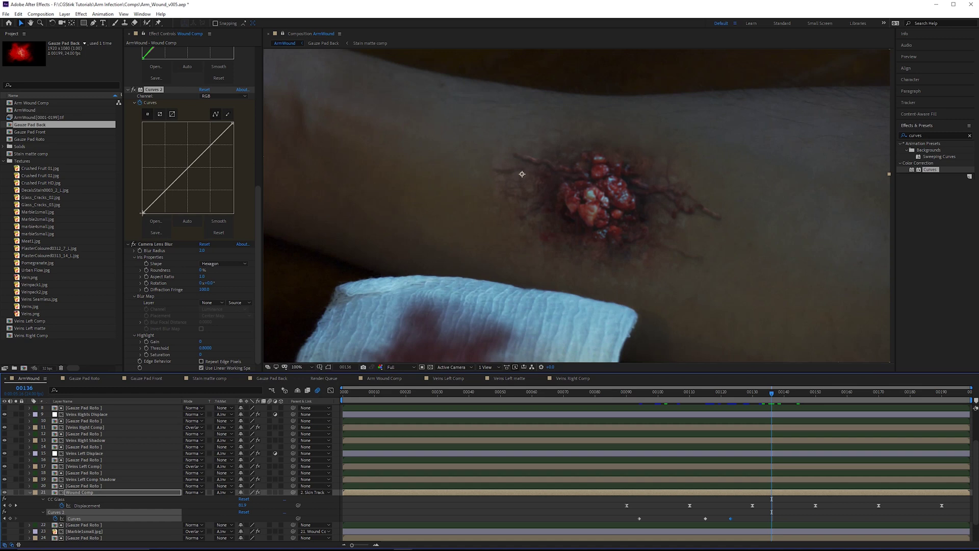
drag(142, 213, 139, 214)
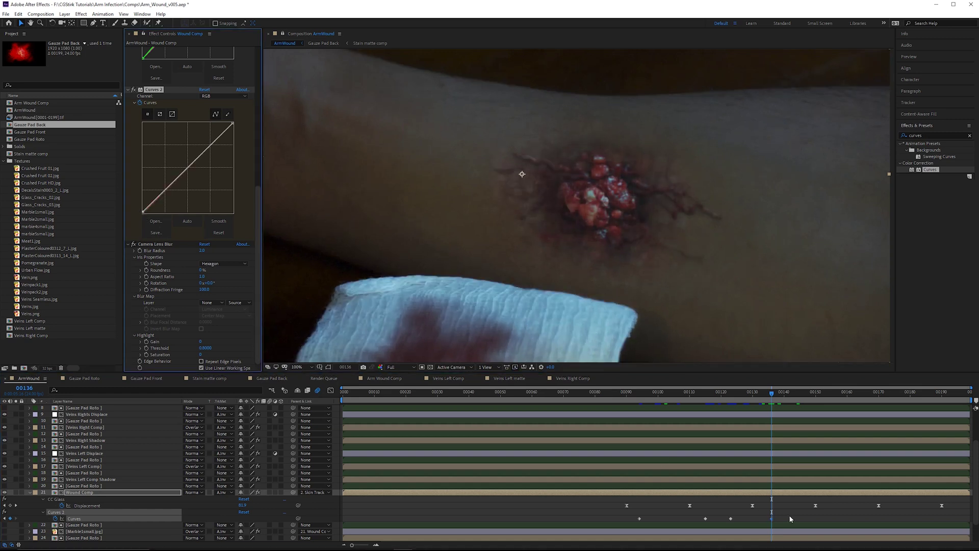
drag(790, 519, 630, 509)
key(F9)
Zoom the viewer to 200% on the wound, pan along the arm, and scrub frames 00097–00130
key(j)
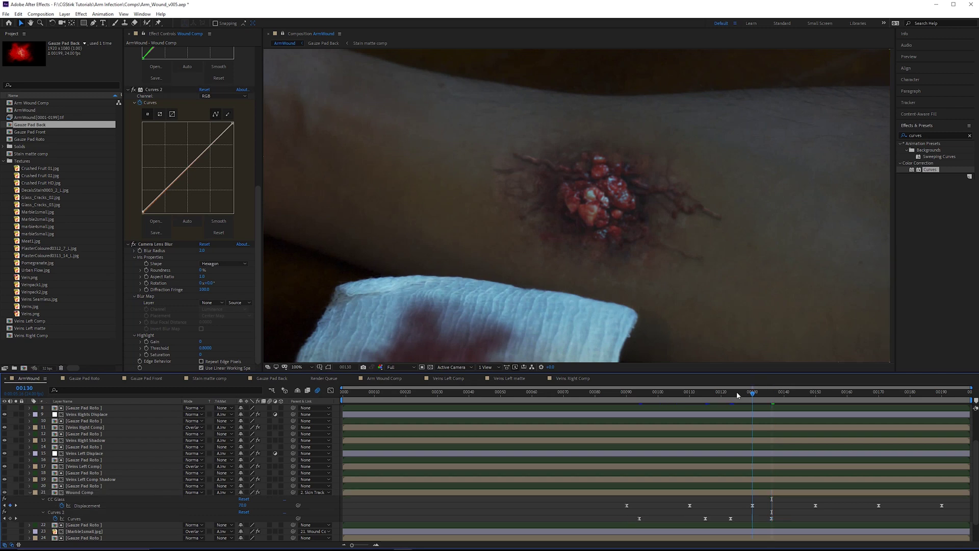
drag(737, 395, 667, 398)
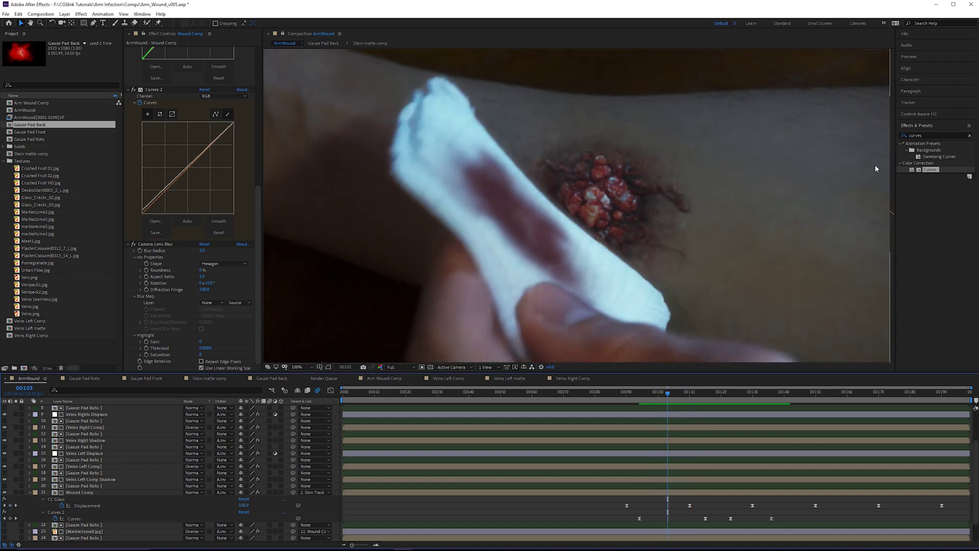
scroll(687, 170, up, 2)
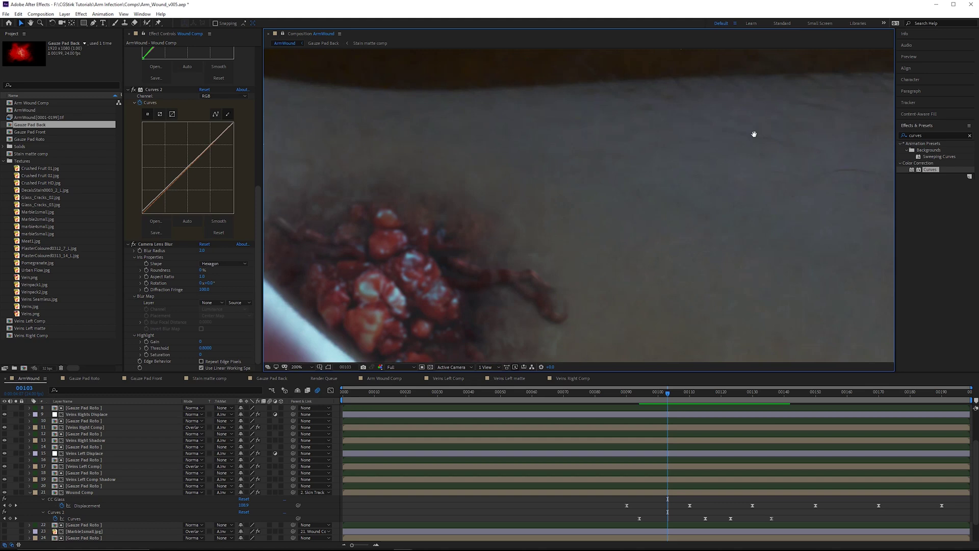
drag(753, 134, 714, 133)
drag(656, 393, 648, 397)
mouse_move(769, 149)
mouse_down()
mouse_move(706, 143)
mouse_move(722, 136)
mouse_up()
drag(651, 390, 769, 404)
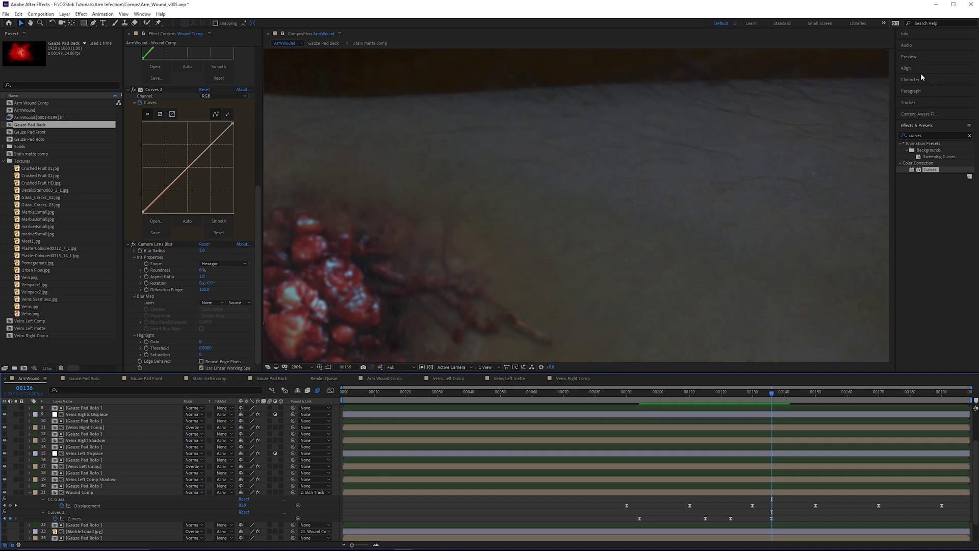
Search 'camera' and apply Camera Lens Blur to Wound Comp with Blur Radius 0
double_click(933, 135)
text(camera)
drag(933, 176, 191, 235)
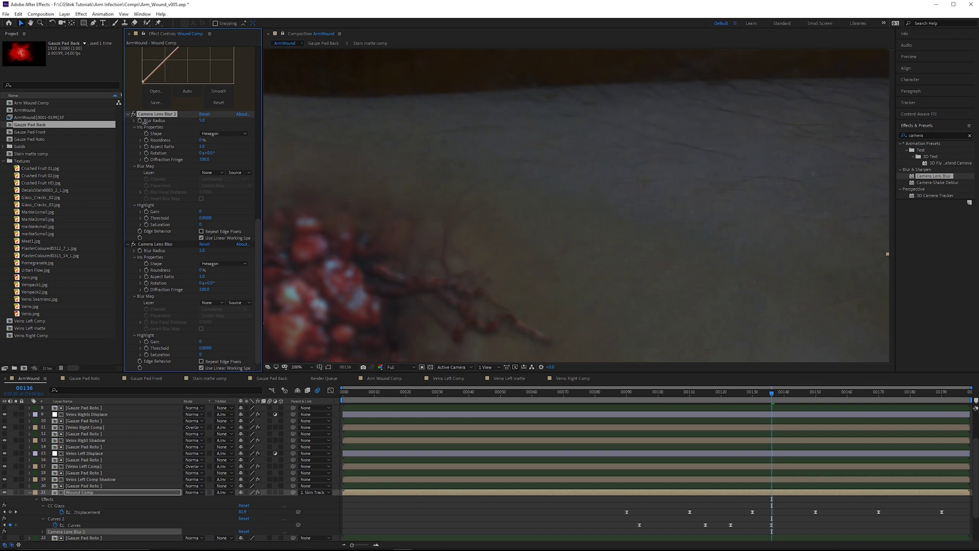
mouse_move(145, 121)
mouse_down()
mouse_move(155, 116)
mouse_move(138, 125)
mouse_up()
Step around frame 00101, then keyframe Camera Lens Blur 2's Blur Radius at 2.0 at frame 00116
key(shift+Page_Up)
key(shift+Page_Up)
key(shift+Page_Up)
key(Page_Up)
key(Page_Up)
key(Page_Up)
key(Page_Up)
key(Page_Up)
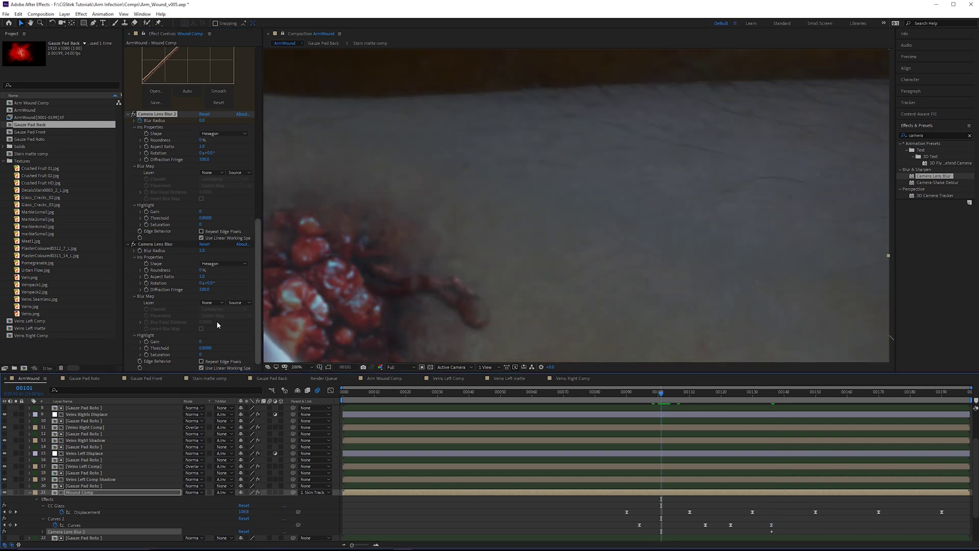
key(Page_Down)
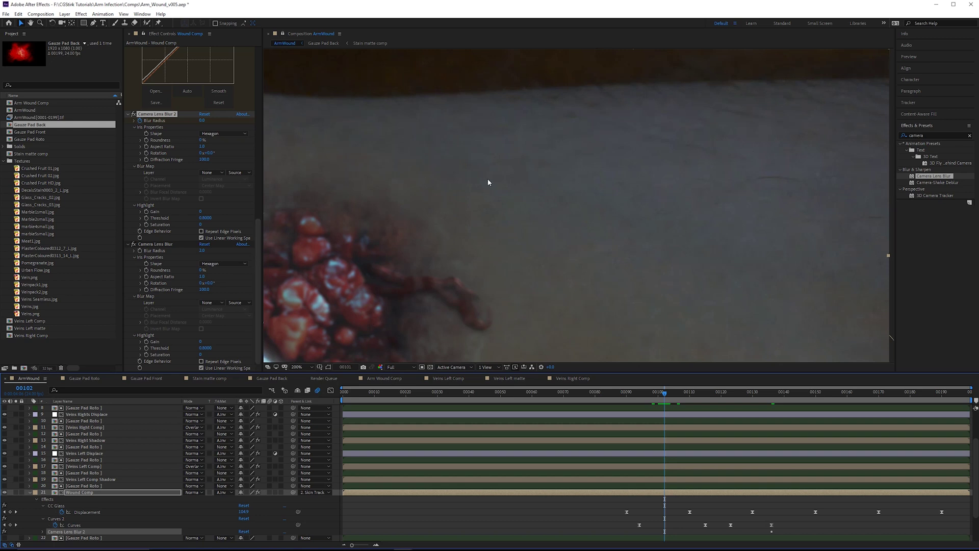
key(Page_Up)
click(43, 532)
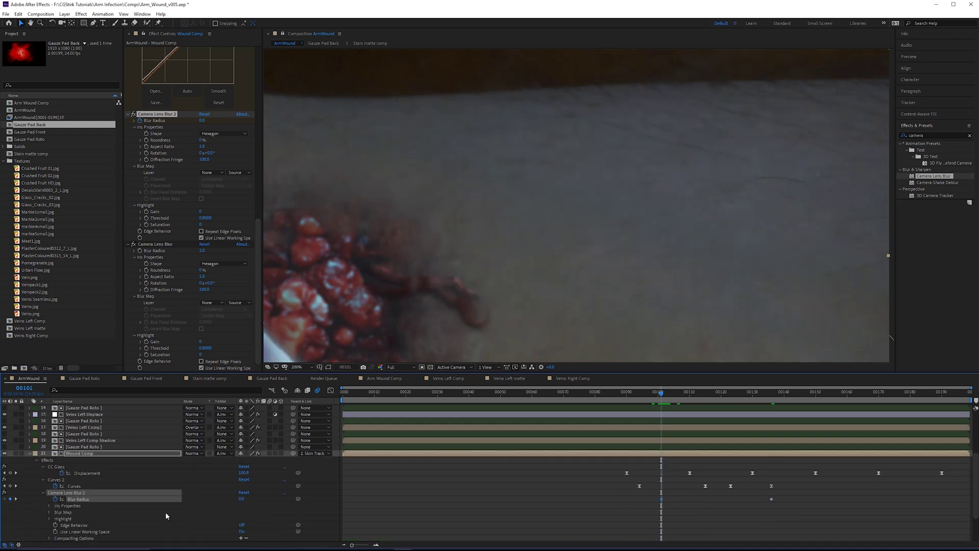
drag(680, 392, 709, 392)
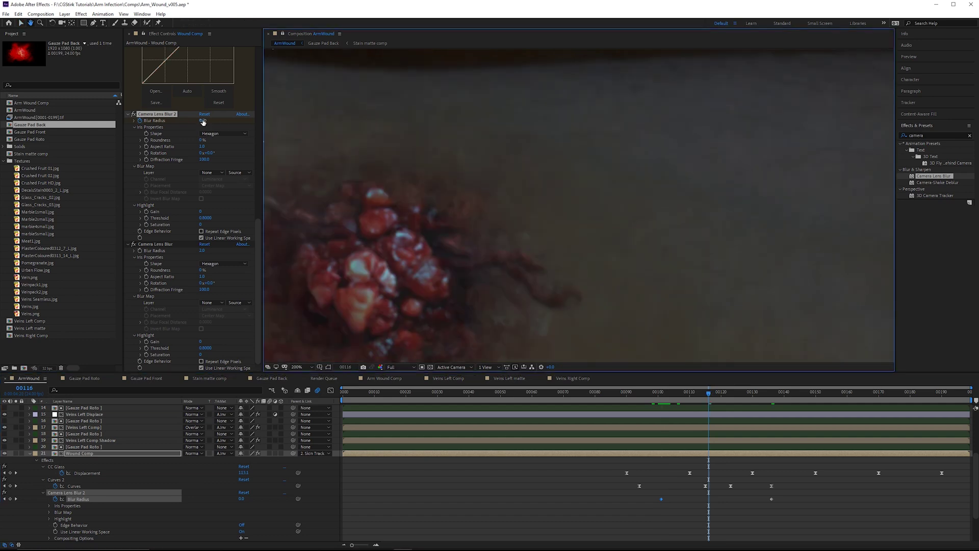
click(202, 120)
text(2)
key(Return)
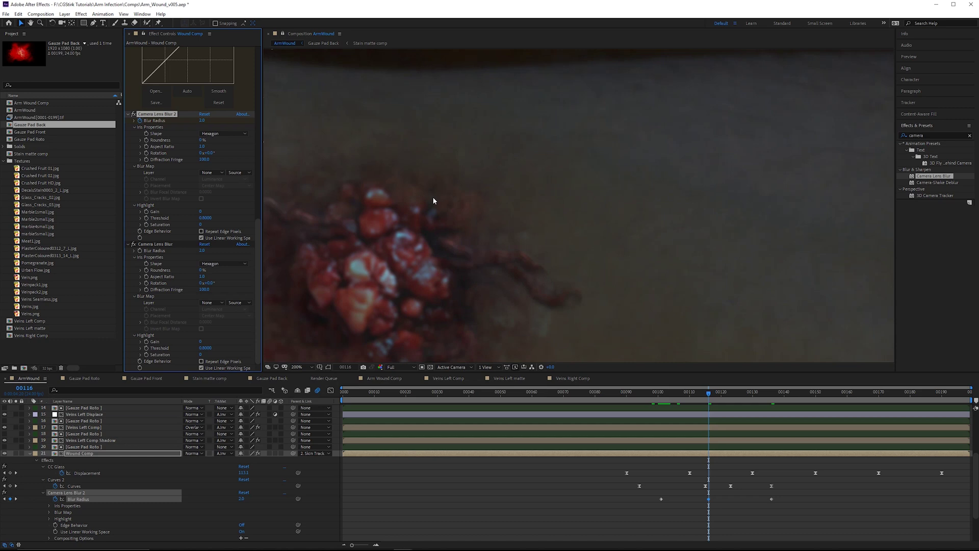
Adjust the Blur Radius keyframe from 2.0 to 4.0, settle on 3.0, then return to frame 00102
click(202, 121)
text(4)
key(Return)
scroll(573, 158, down, 1)
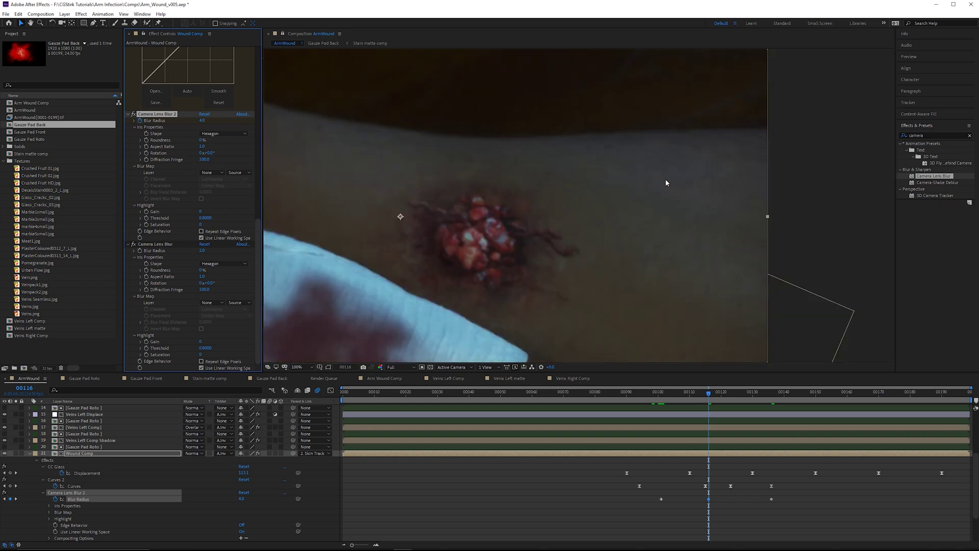
scroll(571, 232, up, 1)
click(203, 121)
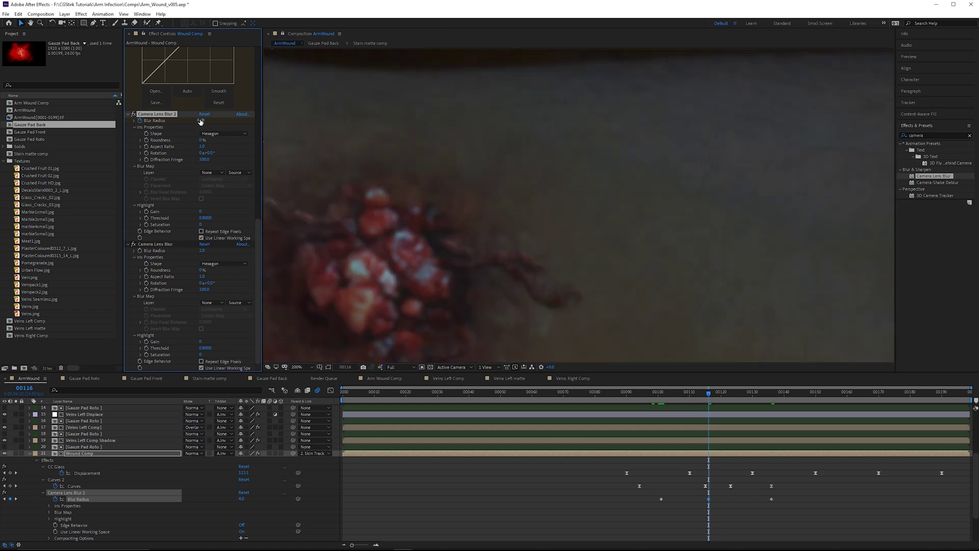
text(3)
key(Return)
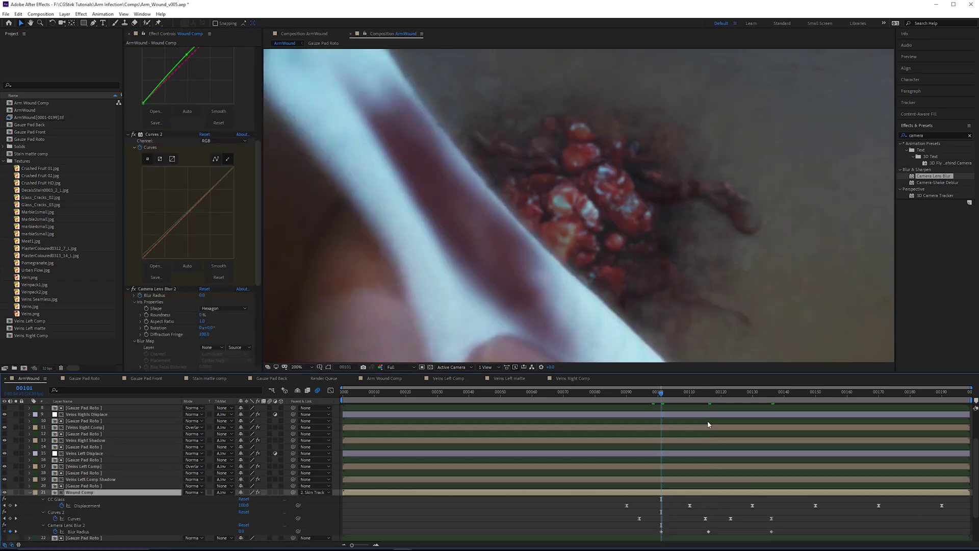
drag(708, 420, 660, 403)
Check Camera Lens Blur 2, Marble2small.jpg and Wound Comp's Blur Radius keyframe around frame 00101
click(75, 525)
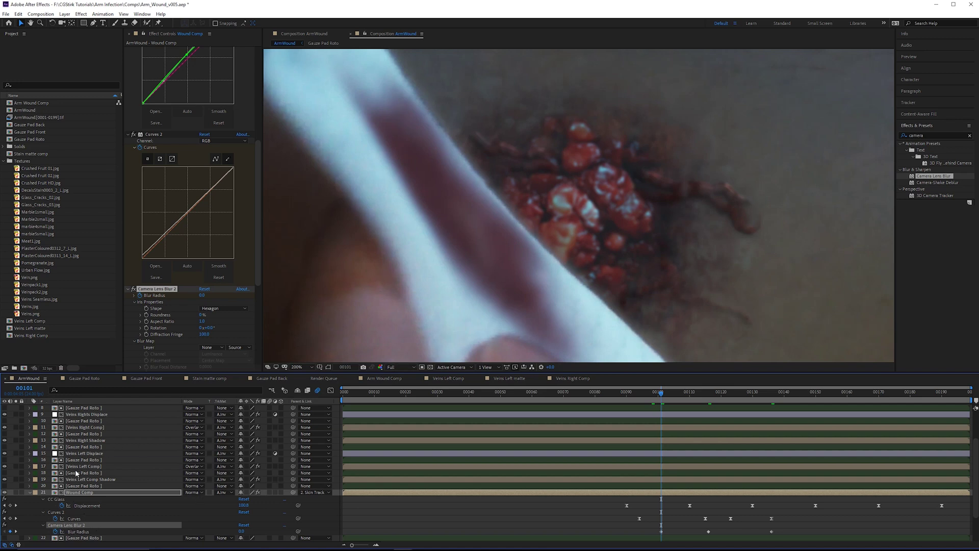
scroll(41, 485, down, 3)
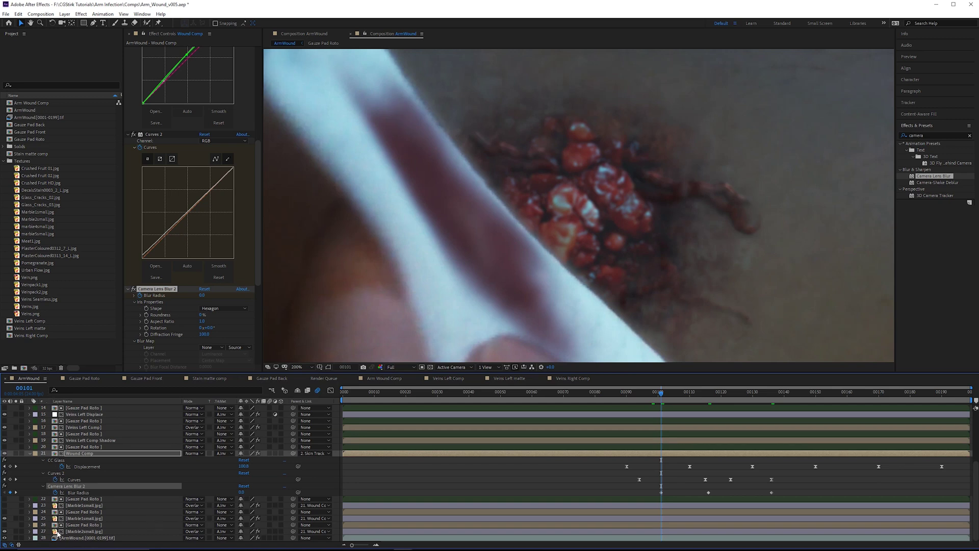
click(85, 531)
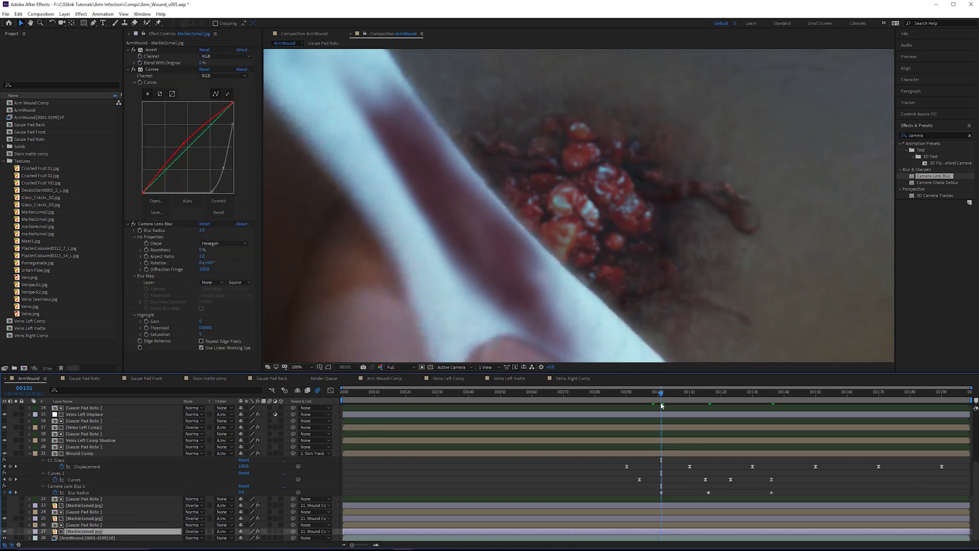
click(660, 492)
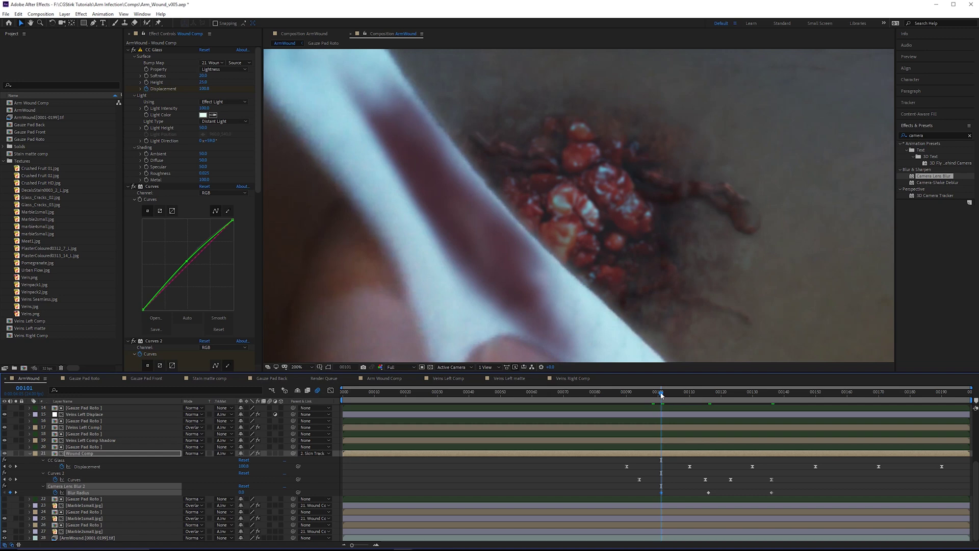
drag(670, 395, 662, 396)
click(667, 494)
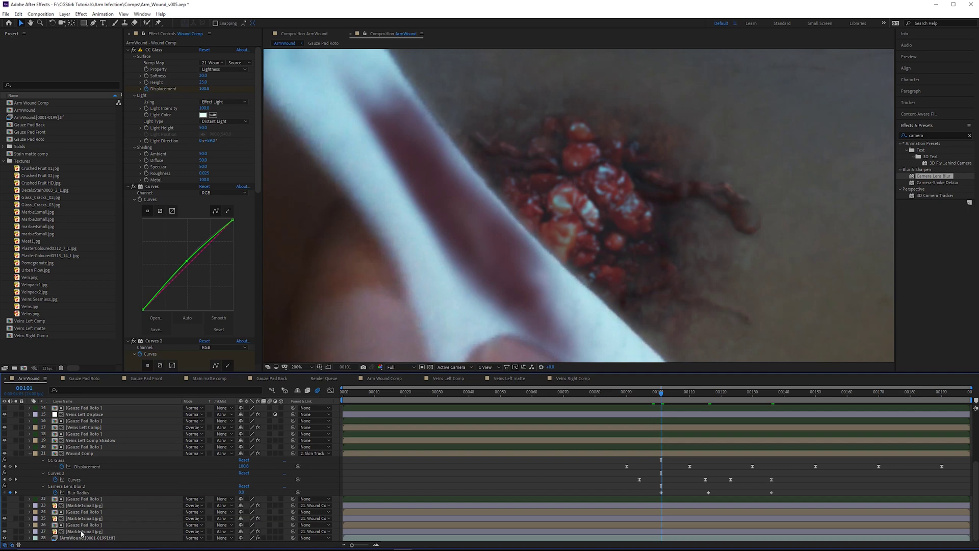
click(82, 531)
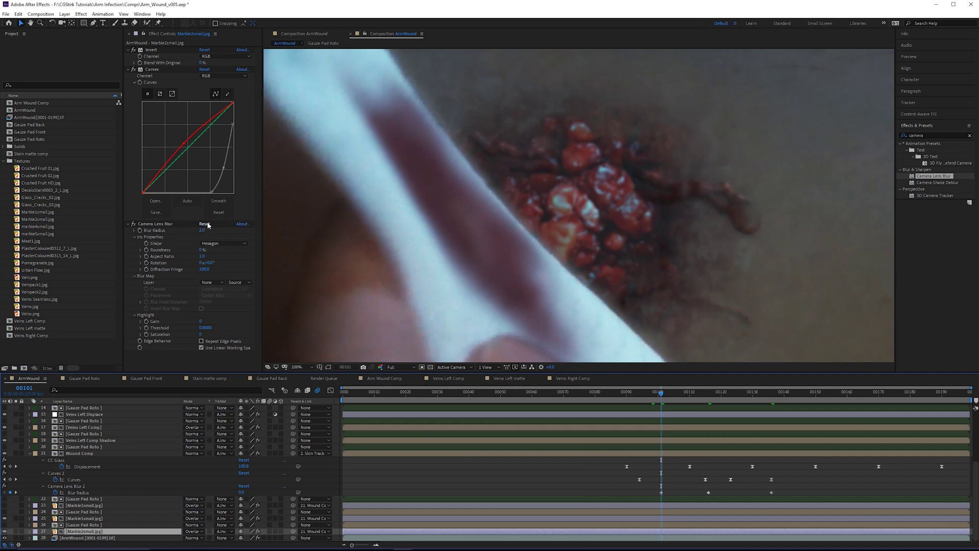
click(205, 223)
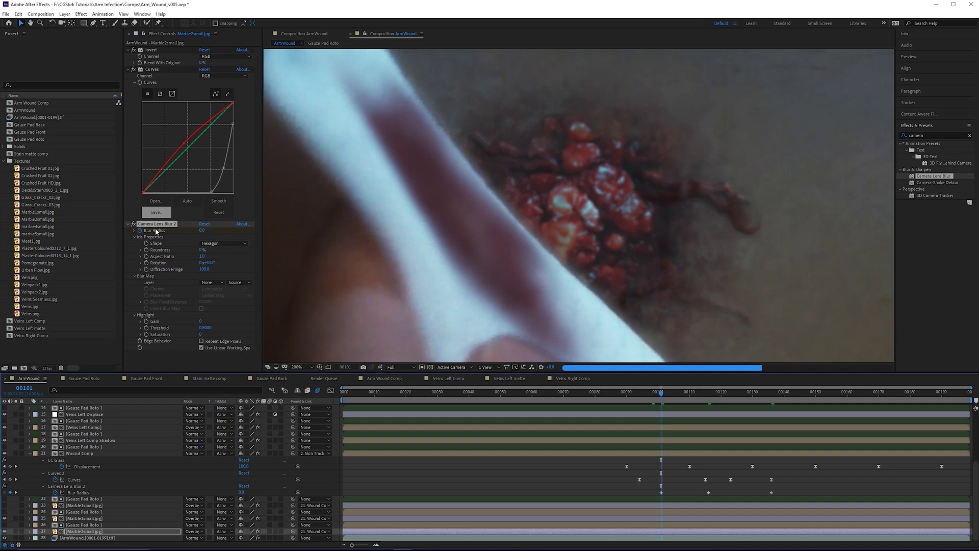
key(ctrl+z)
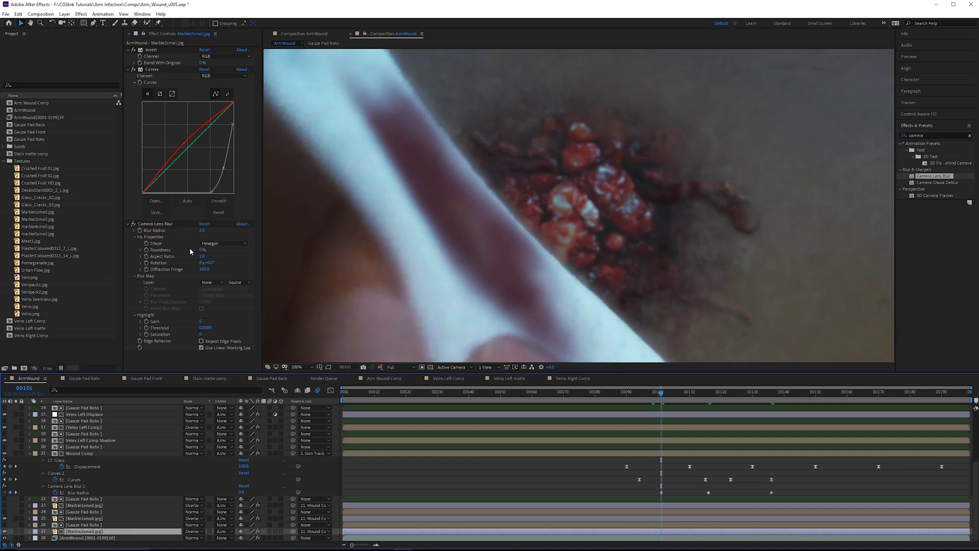
Add a second Camera Lens Blur to Marble2small.jpg and paste it onto Marble1small.jpg
drag(944, 178, 186, 228)
scroll(149, 115, up, 3)
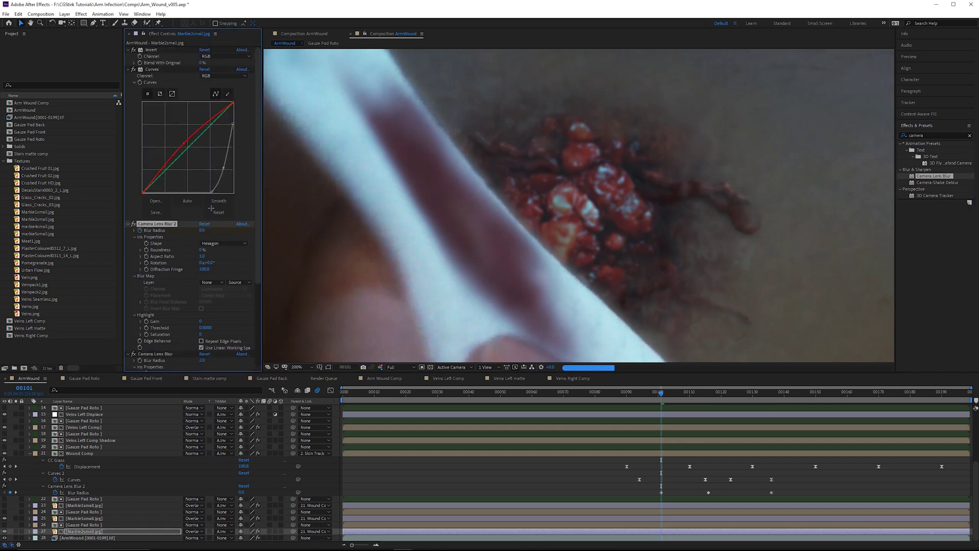
click(76, 518)
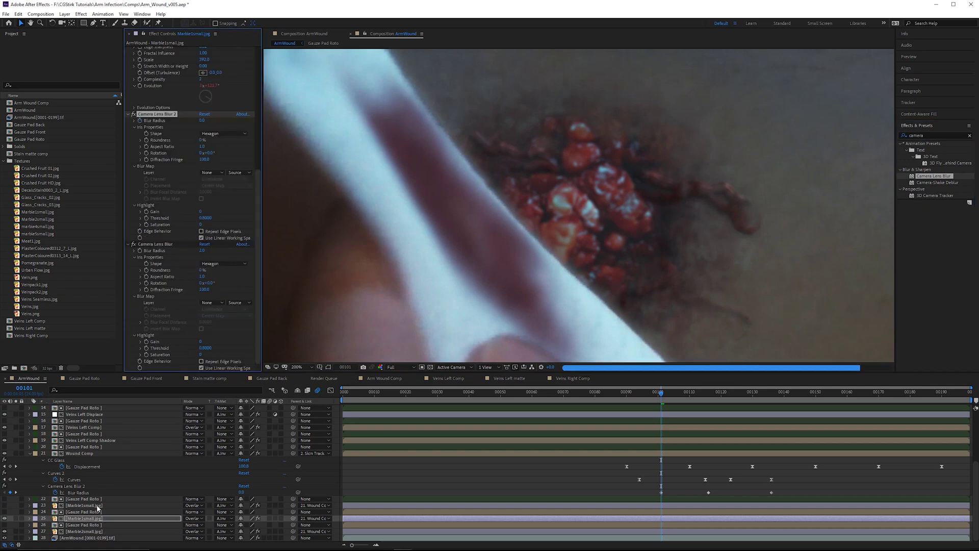
click(575, 207)
key(ctrl+v)
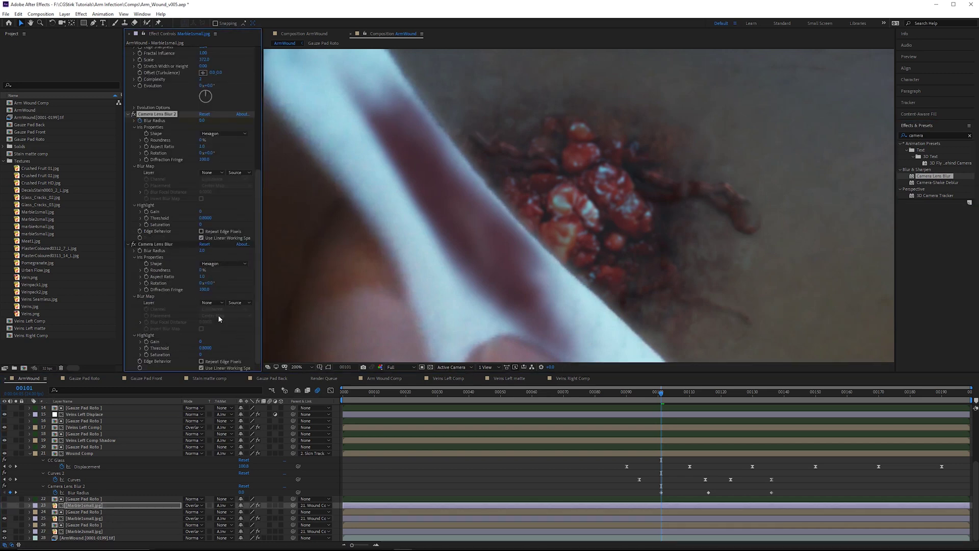
click(80, 452)
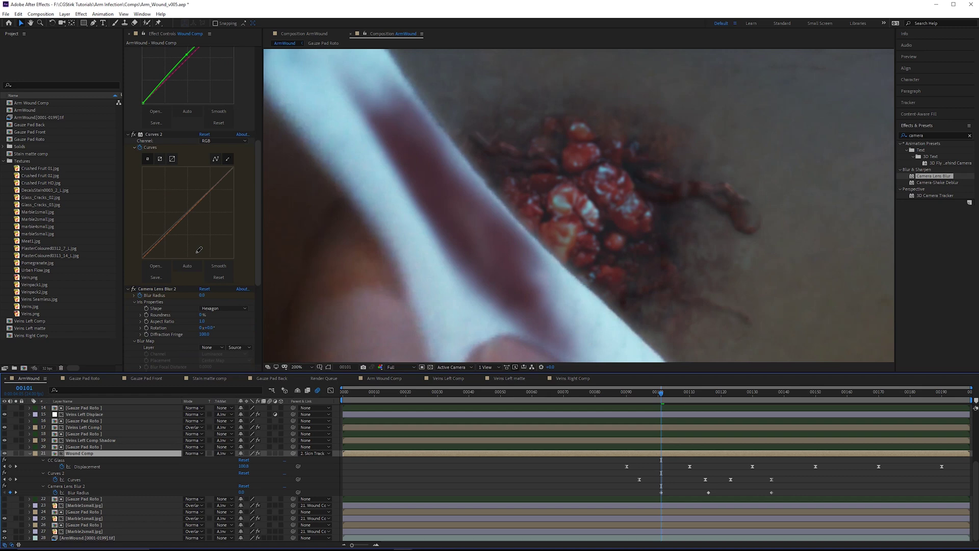
Add a second Camera Lens Blur to the Veins Left Comp layer
click(89, 440)
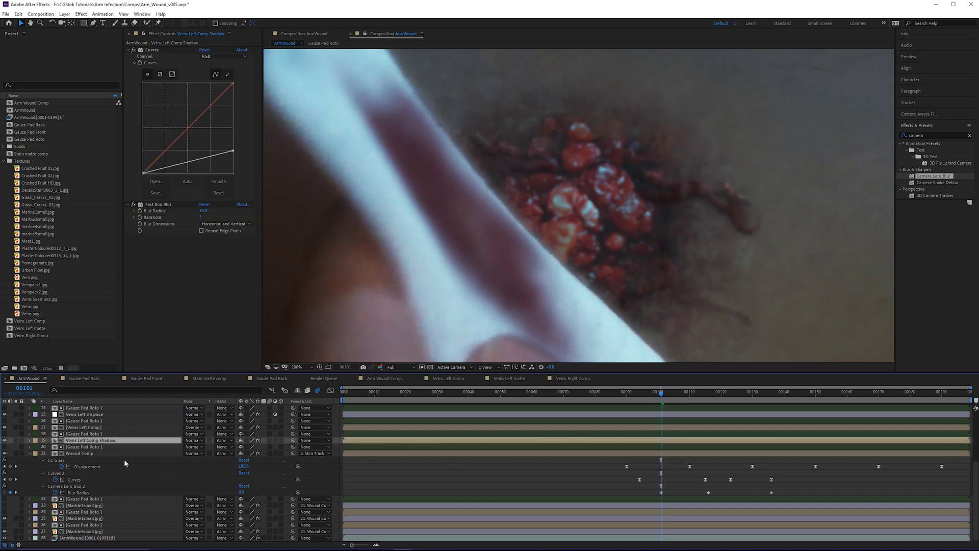
click(85, 426)
scroll(251, 194, down, 3)
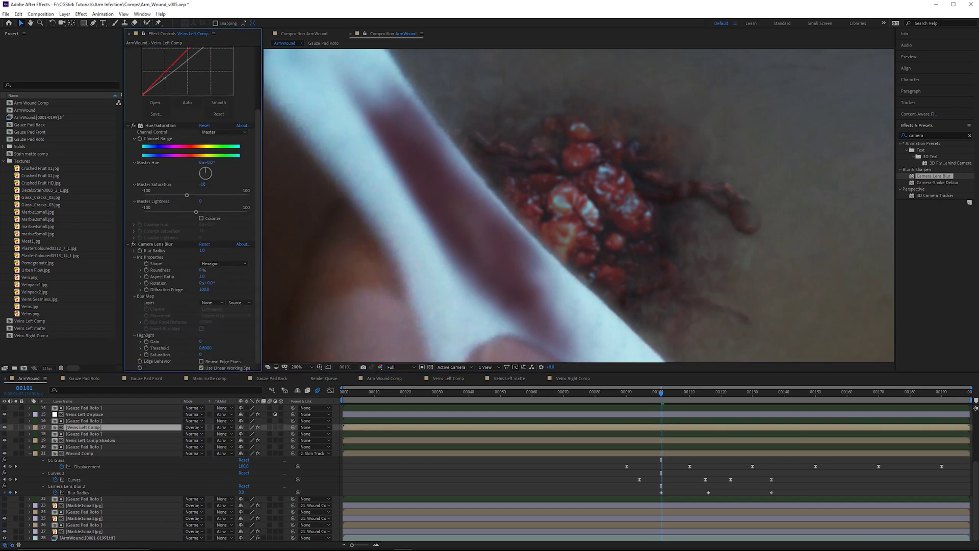
drag(942, 181, 232, 245)
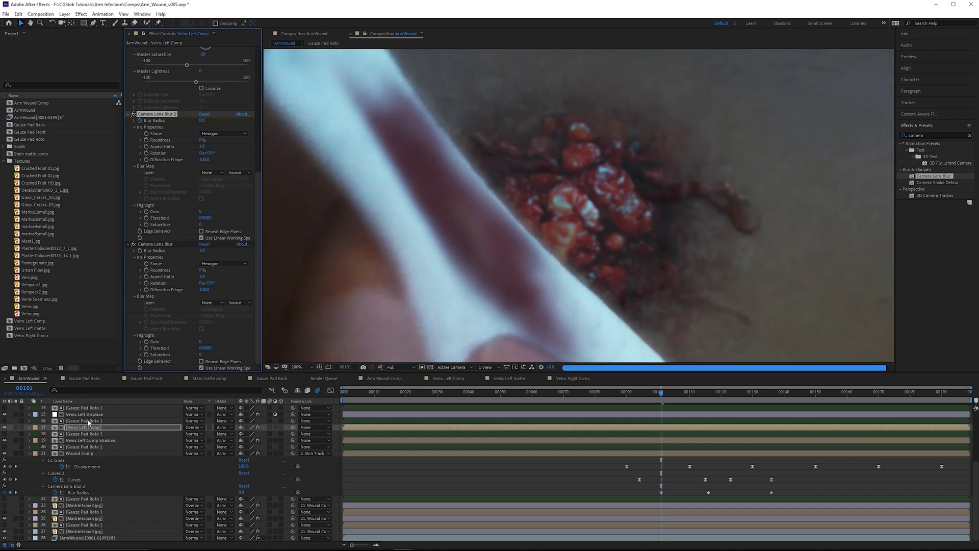
Apply Camera Lens Blur to Veins Right Comp, then inspect CC Glass on Veins Rights Displace
click(322, 284)
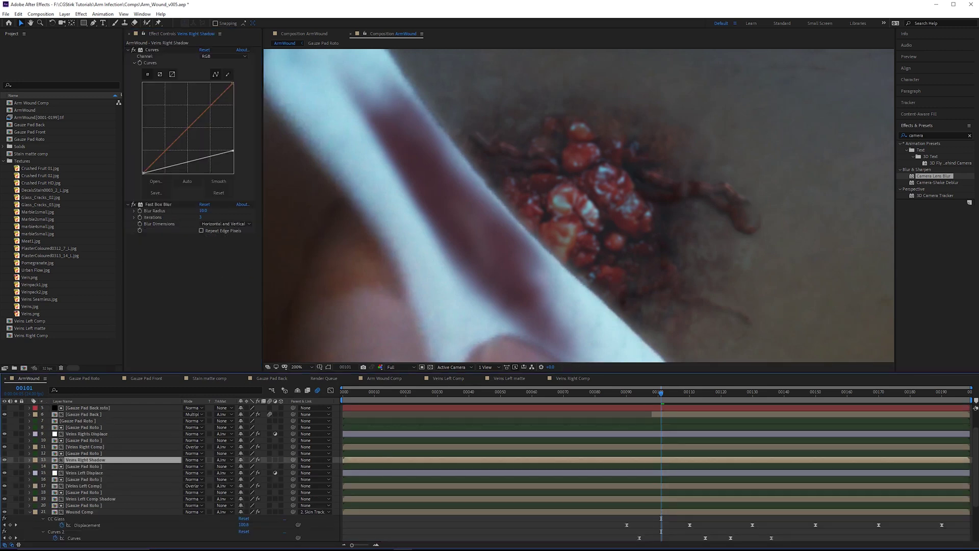
drag(947, 179, 102, 447)
mouse_move(148, 244)
mouse_down()
mouse_move(203, 234)
mouse_move(147, 234)
mouse_up()
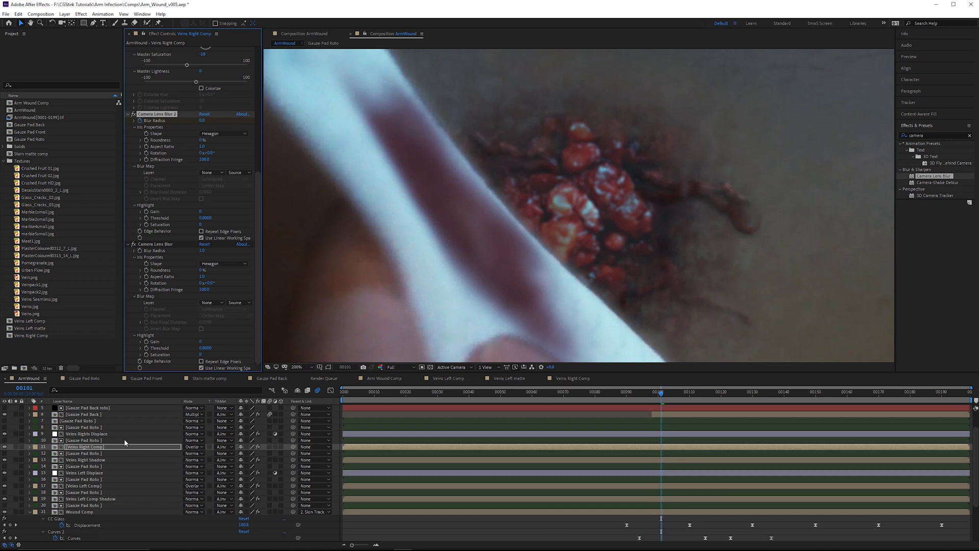
click(94, 434)
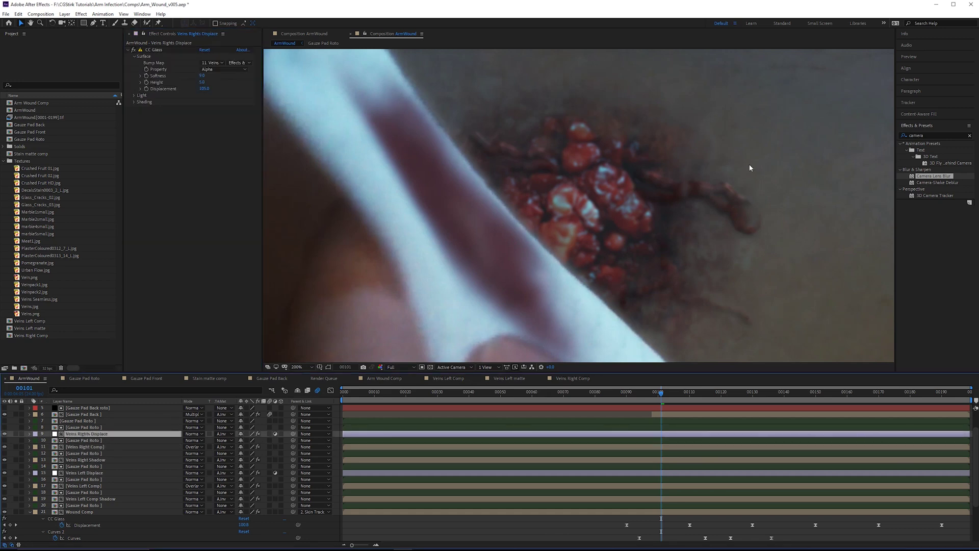
drag(750, 166, 513, 144)
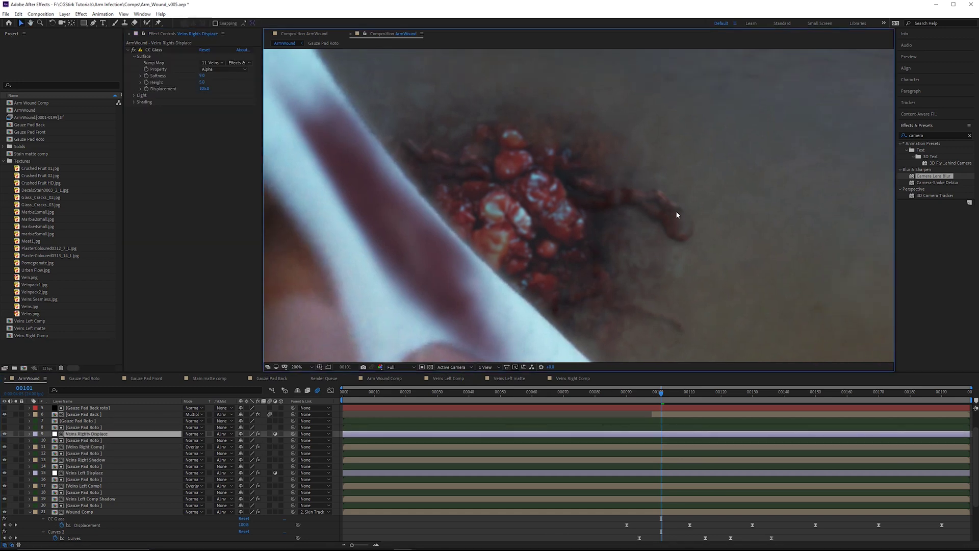
scroll(647, 154, down, 1)
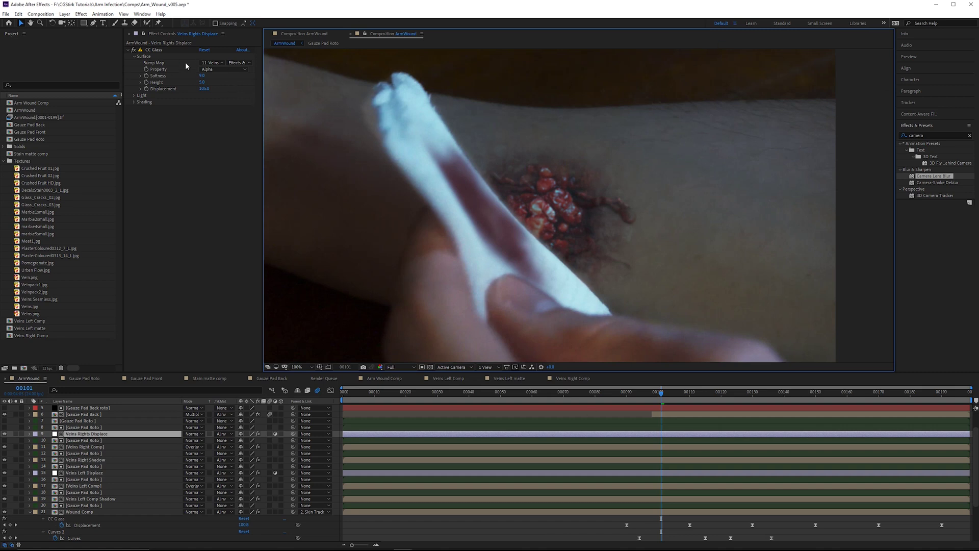
click(155, 50)
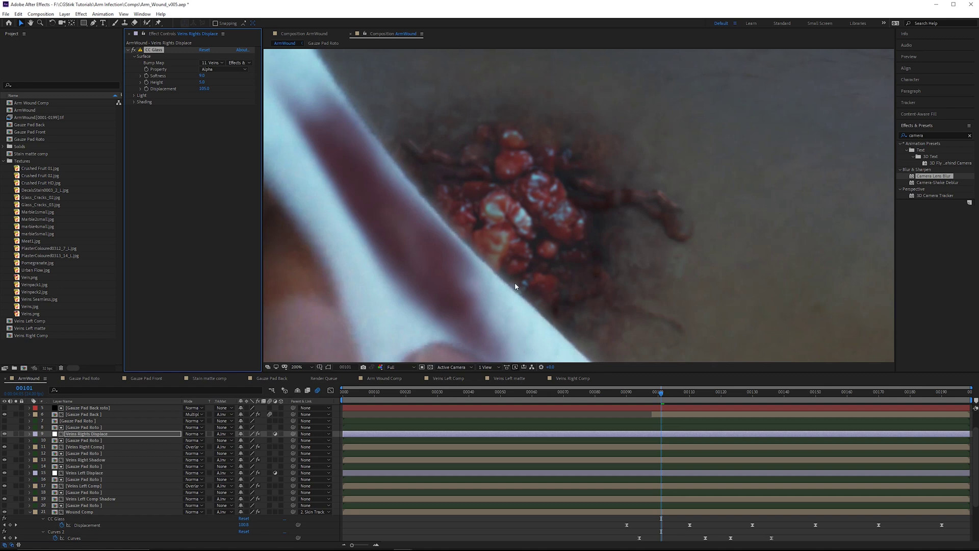
Duplicate Gauze Pad Roto and Veins Right Comp, pre-compose them as 'Veins Right Matte for Defocus', and solo it
click(86, 447)
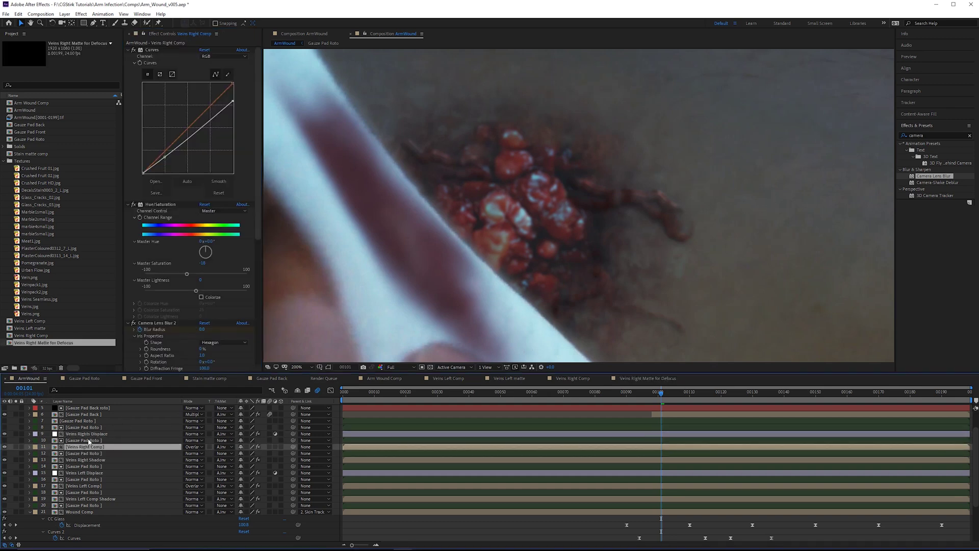
shift+click(97, 440)
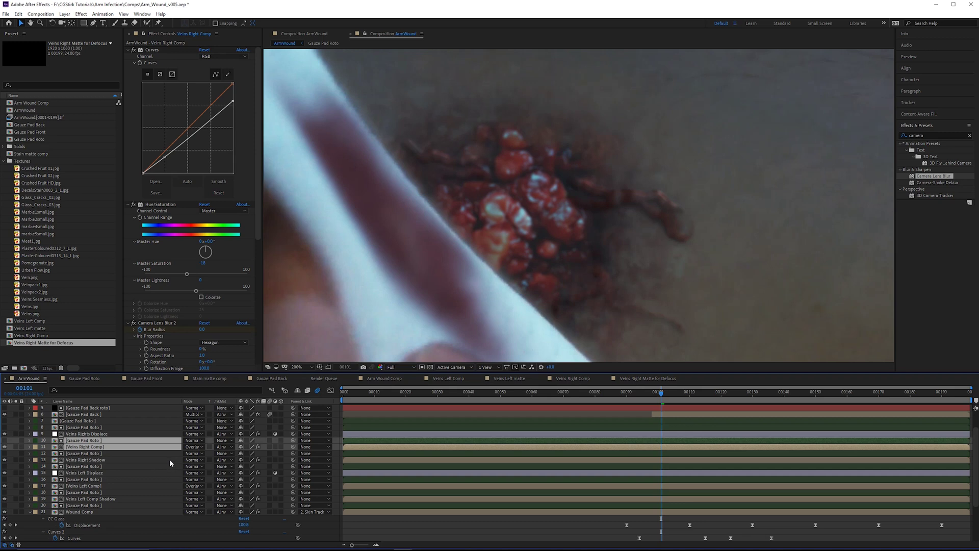
key(ctrl+d)
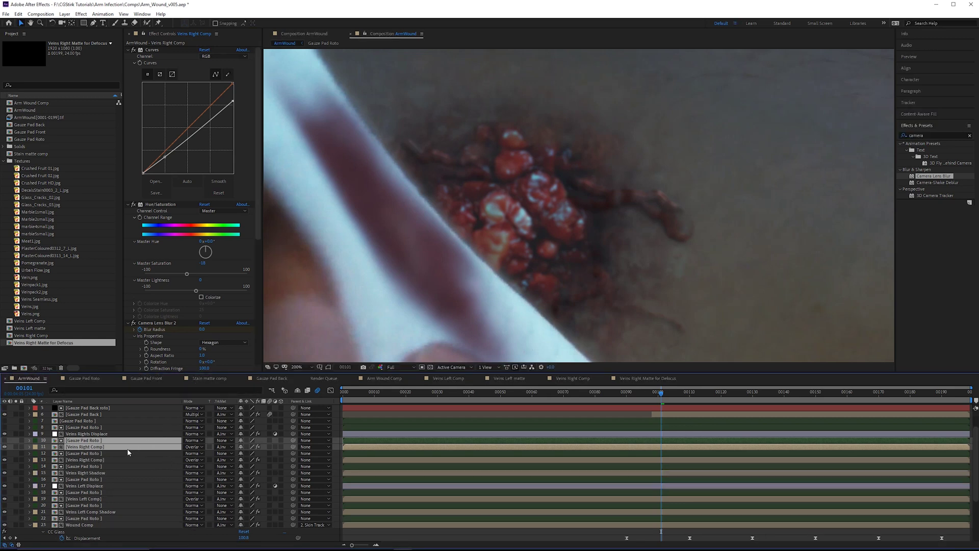
drag(109, 447, 130, 428)
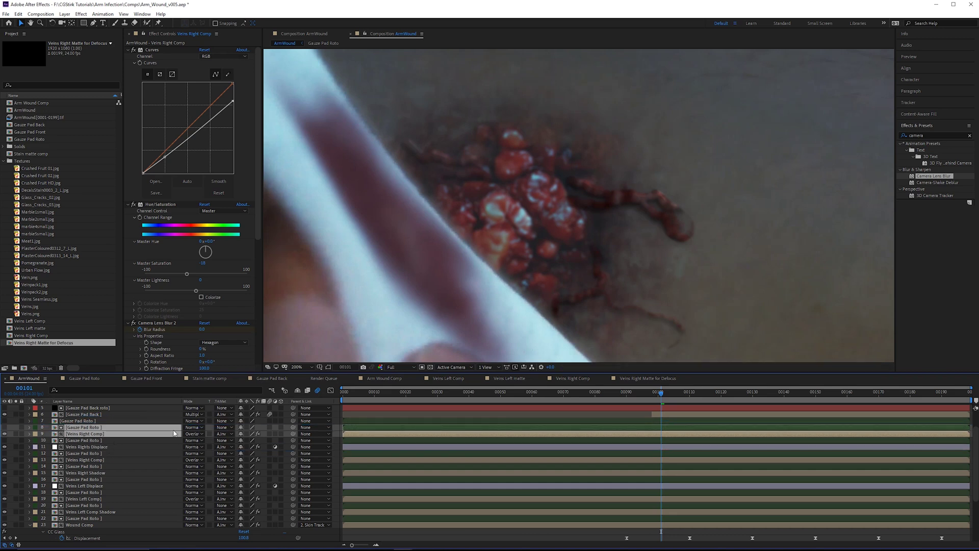
key(ctrl+shift+c)
text(Vein)
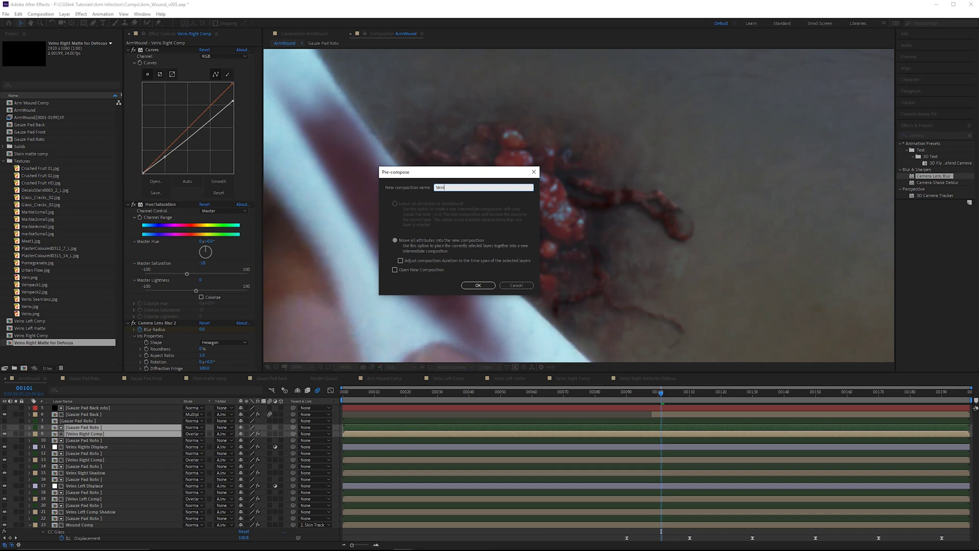
text(s Right Matte for Defocus)
click(478, 285)
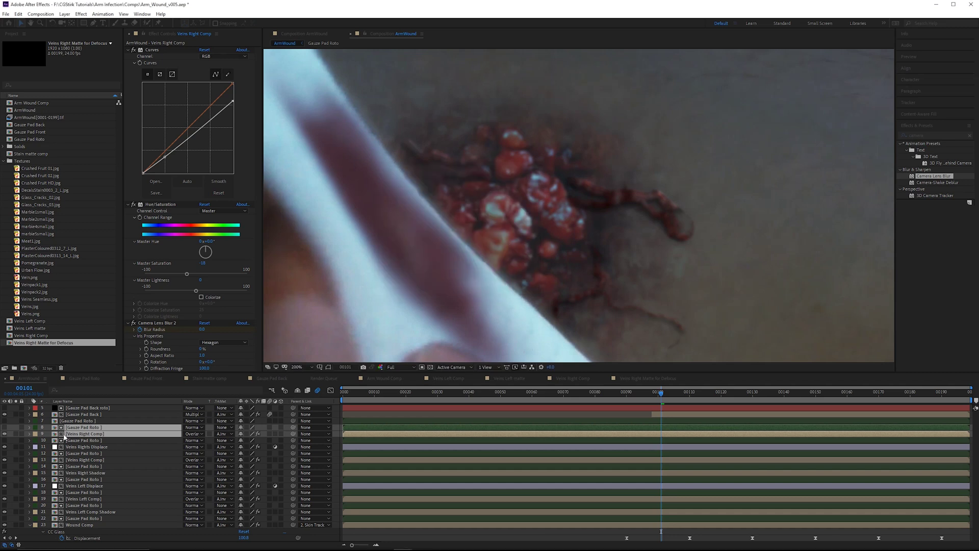
click(16, 428)
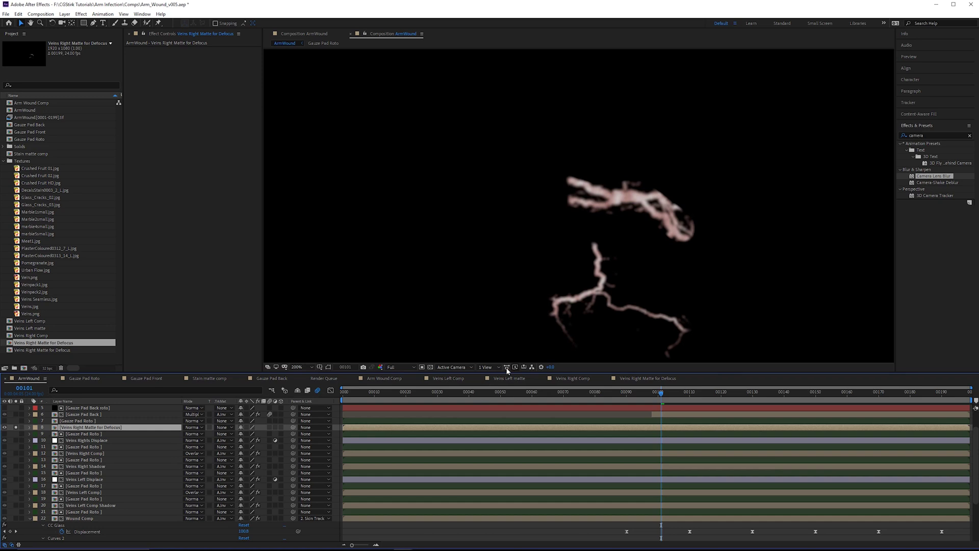
Toggle the transparency grid and unsolo the matte pre-comp to view the full composite
click(431, 366)
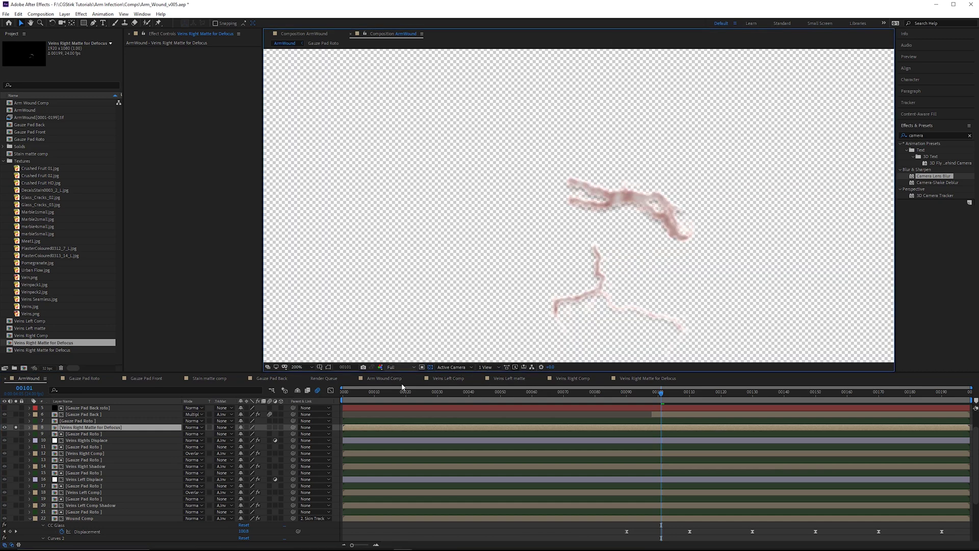
click(431, 367)
click(15, 427)
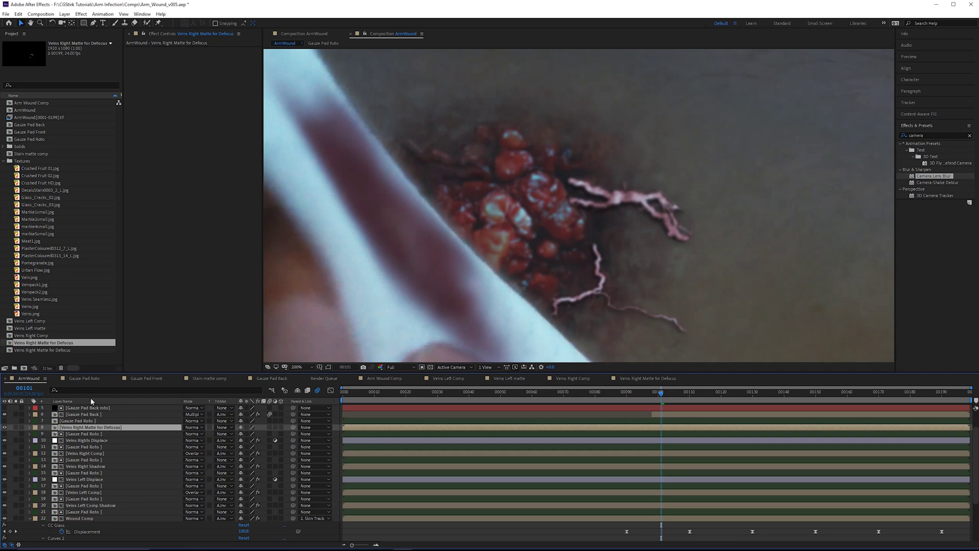
key(ctrl+Down)
Add an adjustment layer named 'Veins Right Defocus' using the matte pre-comp's alpha as track matte
click(64, 14)
mouse_move(77, 24)
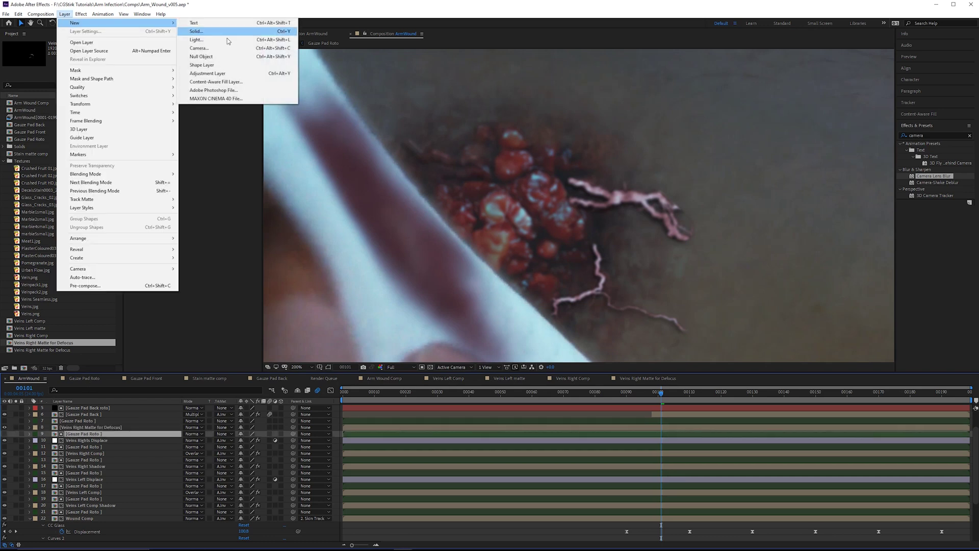
click(219, 73)
key(Return)
text(Veins R)
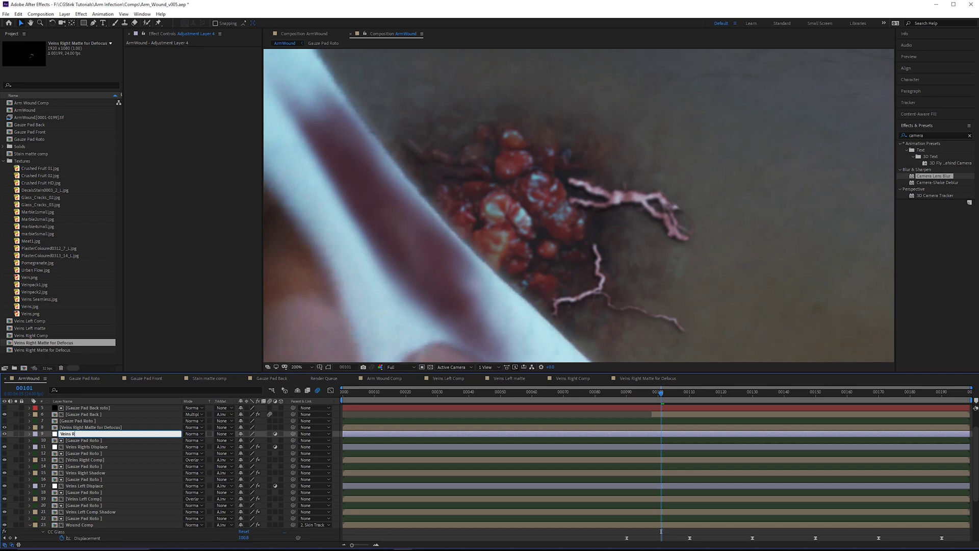
text(ight Defocus)
key(Return)
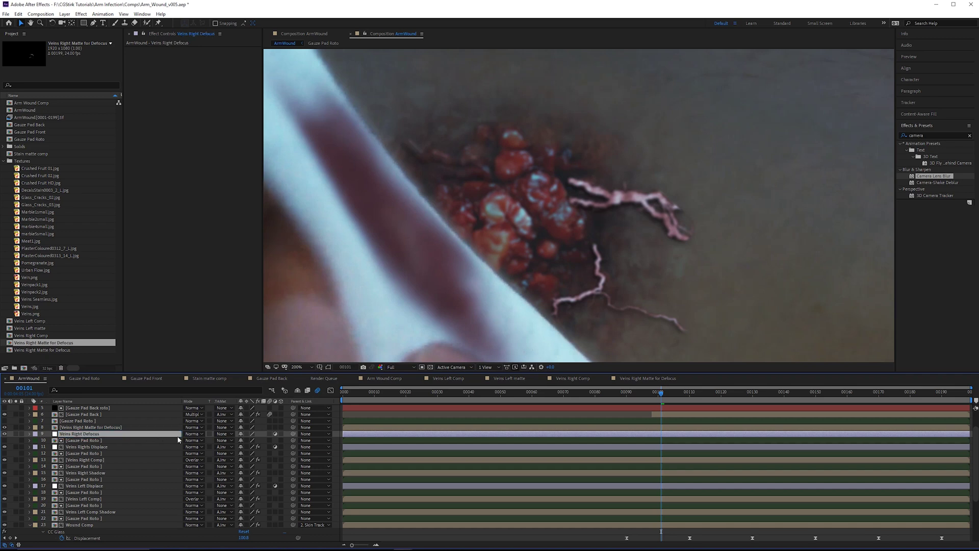
click(224, 434)
click(238, 453)
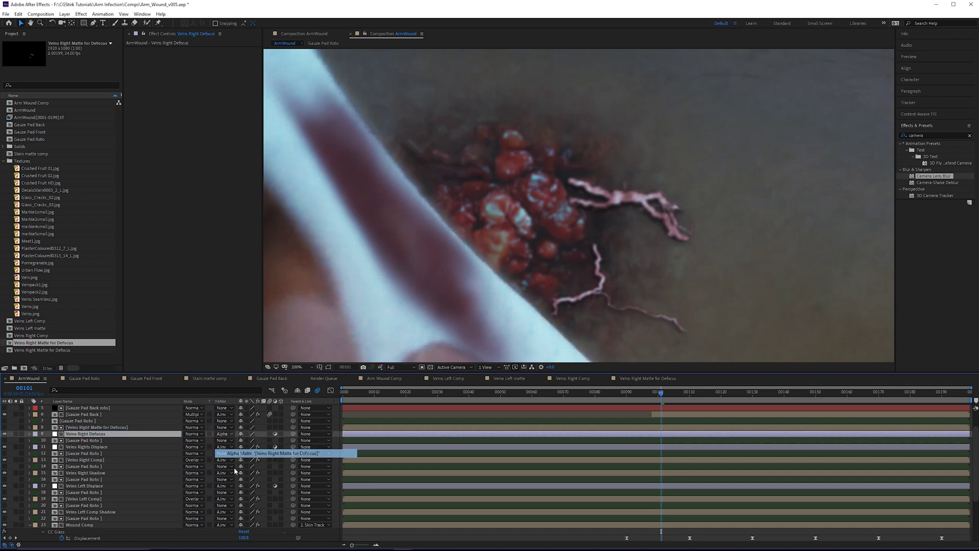
Reveal Veins Right Defocus's Blur Radius keyframes, go to frame 00116, and zoom around the wound
scroll(667, 465, down, 3)
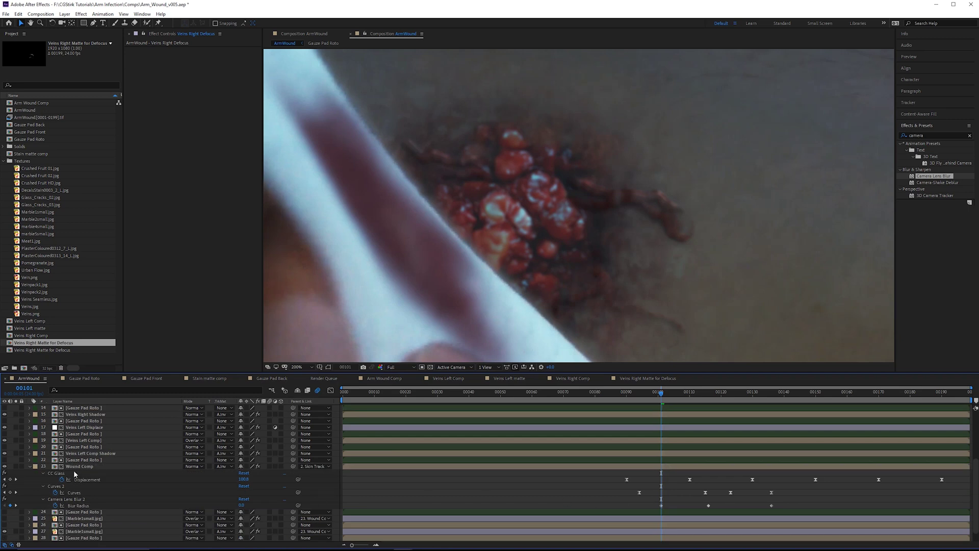
click(78, 501)
scroll(76, 474, up, 5)
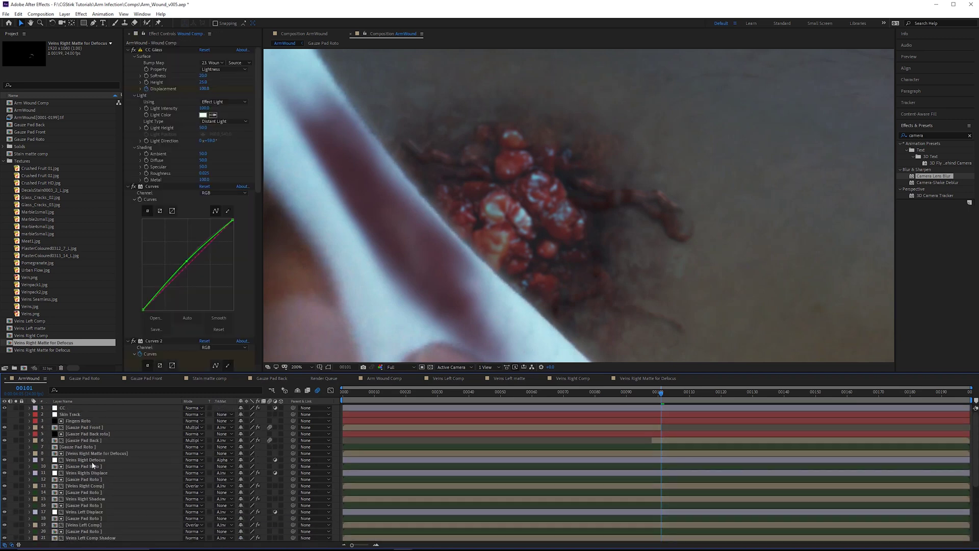
click(93, 461)
key(u)
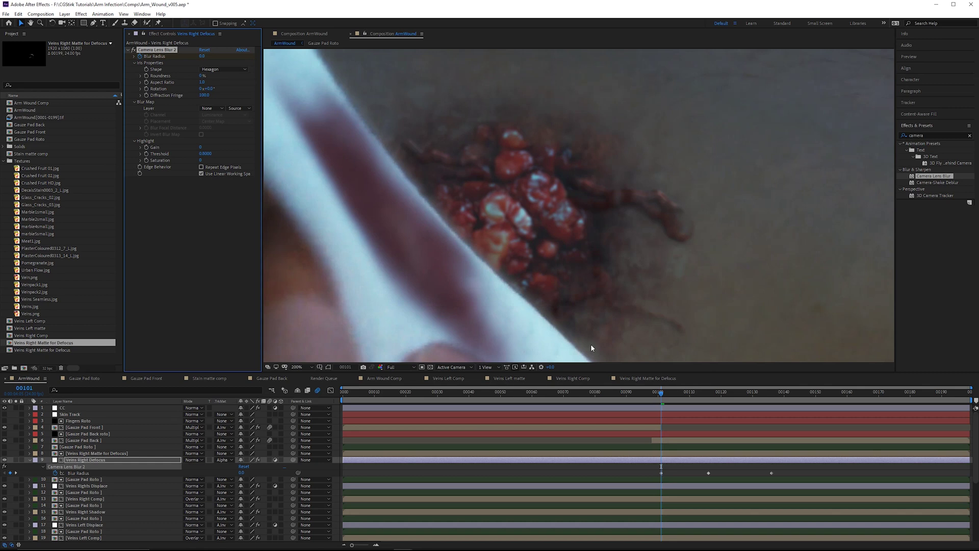
drag(701, 389, 708, 391)
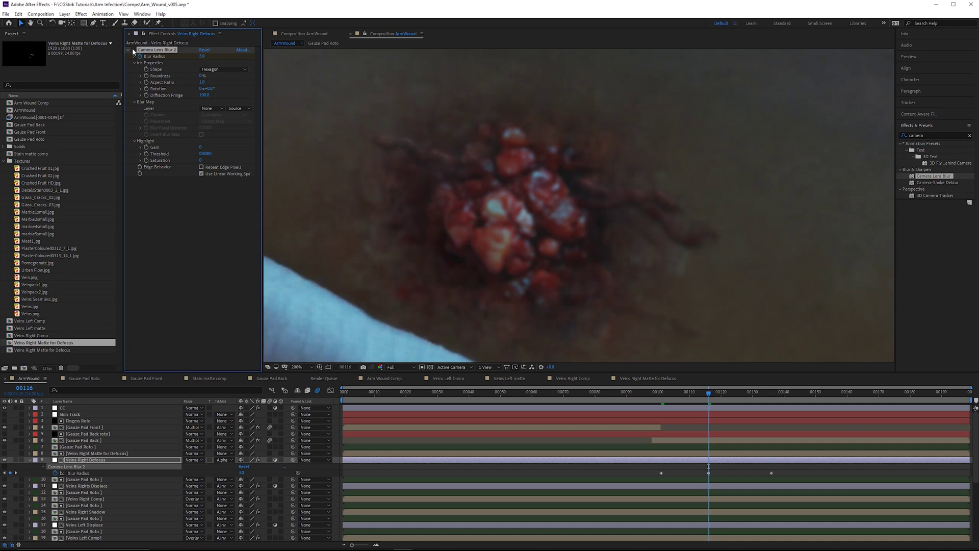
scroll(616, 130, up, 4)
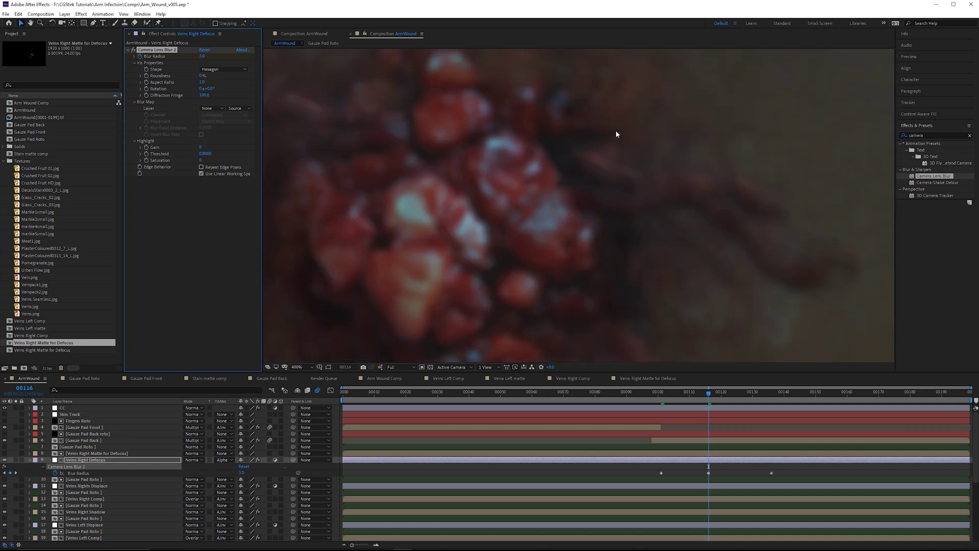
drag(615, 130, 497, 286)
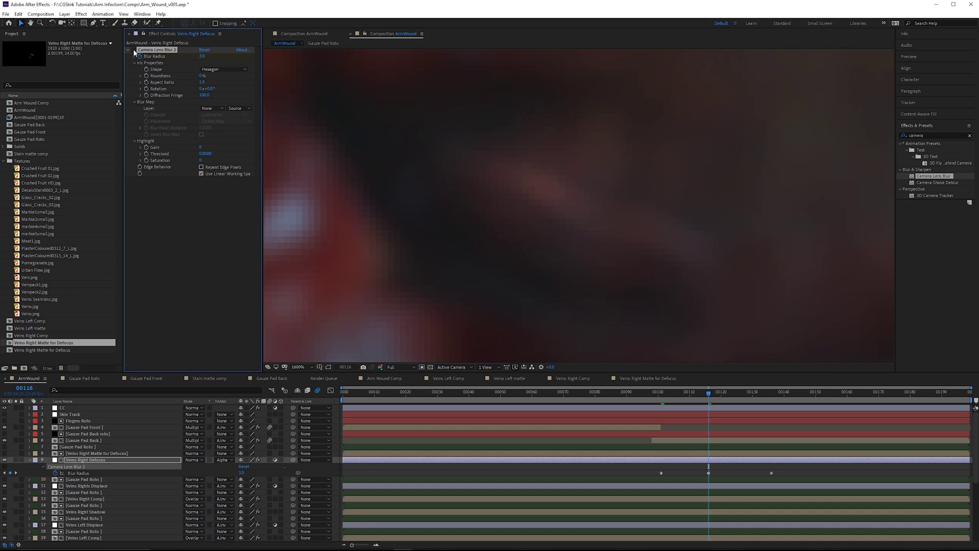
scroll(607, 171, down, 4)
drag(669, 143, 618, 112)
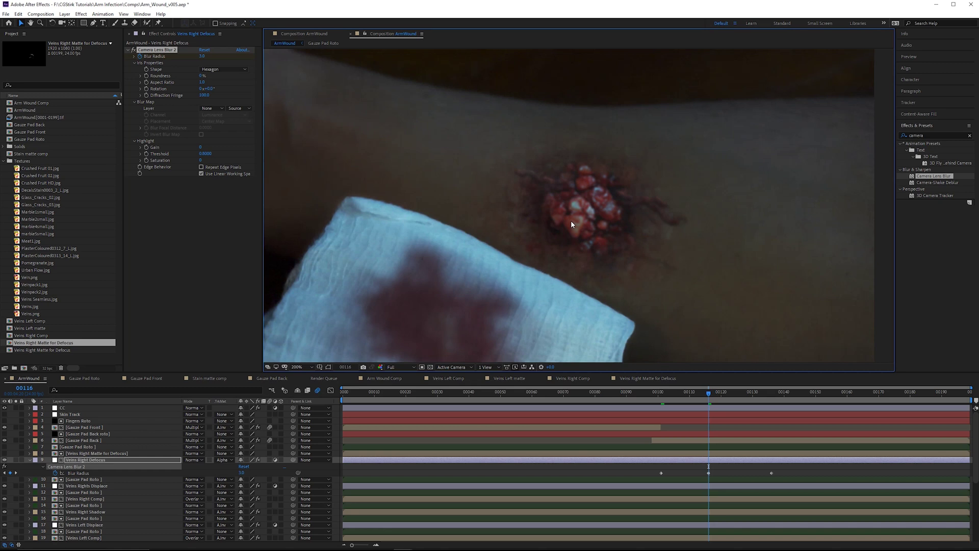
scroll(572, 224, up, 2)
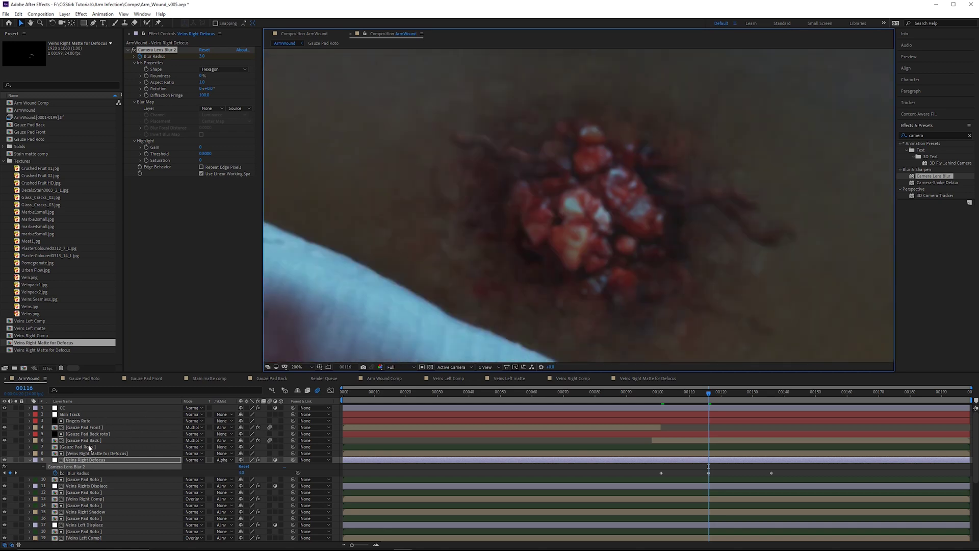
scroll(101, 500, down, 3)
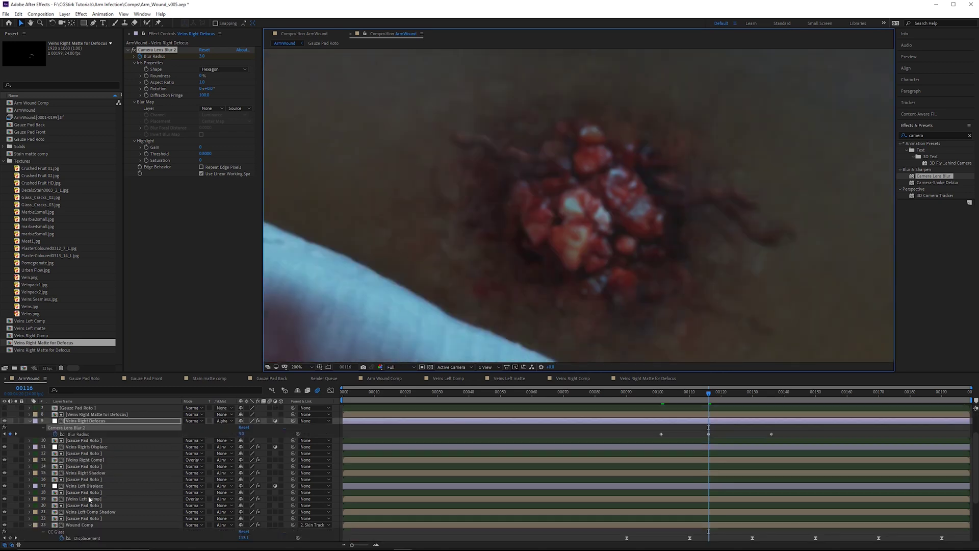
Duplicate Veins Left Comp and Gauze Pad Roto and pre-compose them as 'Veins Left Matte for Defocus'
click(102, 499)
shift+click(95, 492)
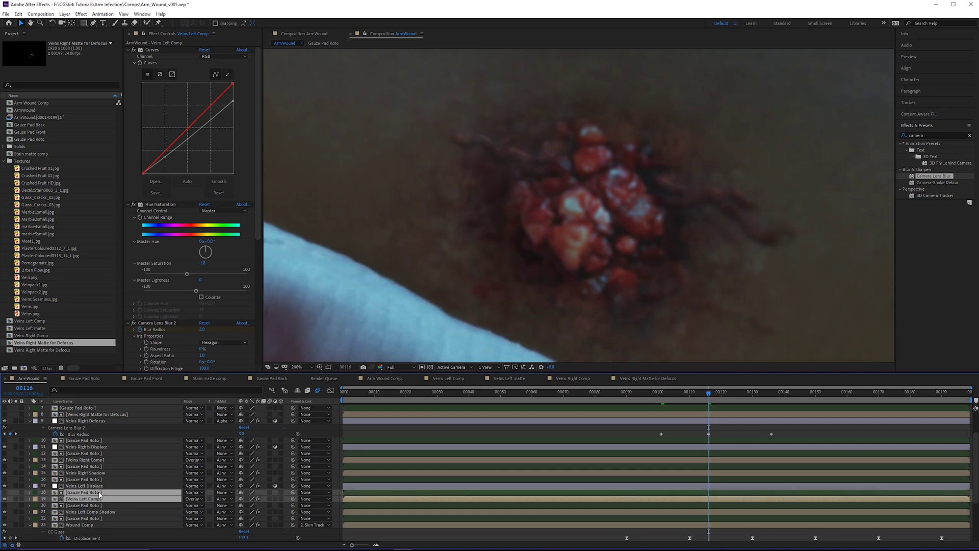
key(ctrl+d)
drag(99, 493, 127, 483)
key(ctrl+shift+c)
text(Veins Left Matte for Defocus)
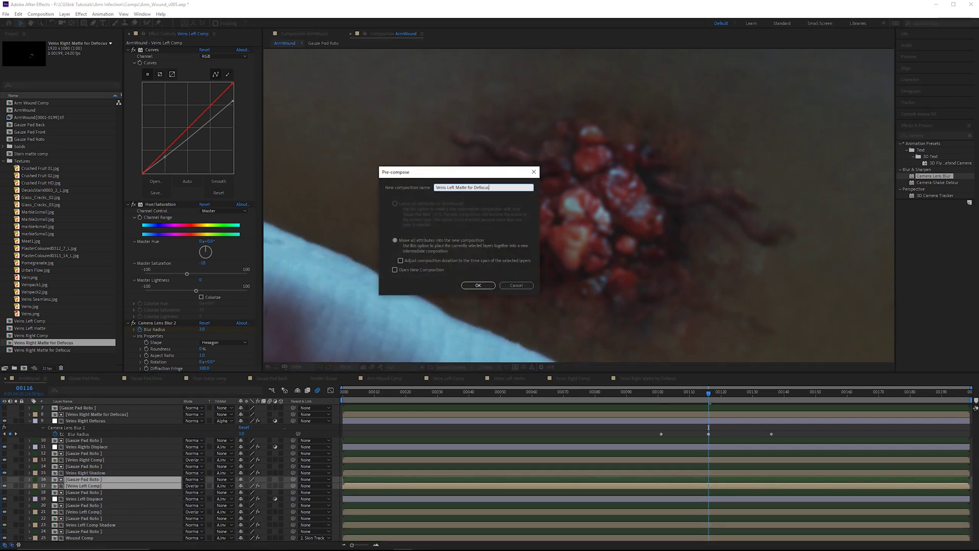
key(Return)
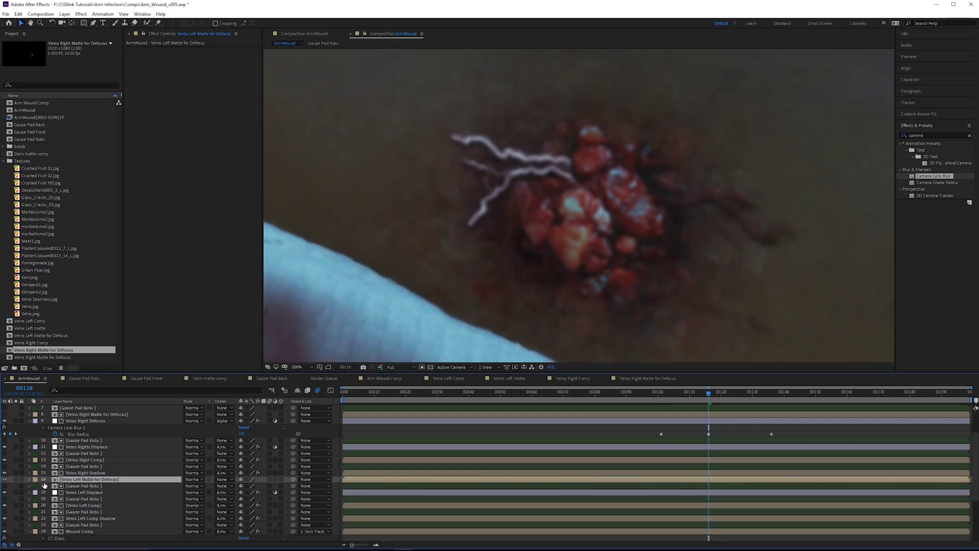
Add a 'Veins Left Defocus' adjustment layer alpha-matted by Veins Left Matte for Defocus
click(44, 485)
click(64, 13)
mouse_move(69, 24)
click(242, 74)
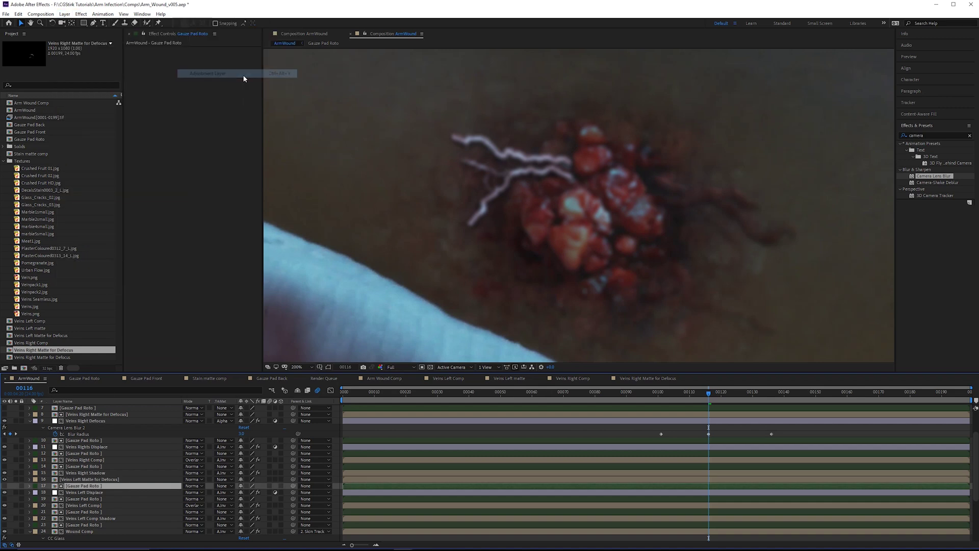
text(Left Defocus)
key(Return)
click(224, 485)
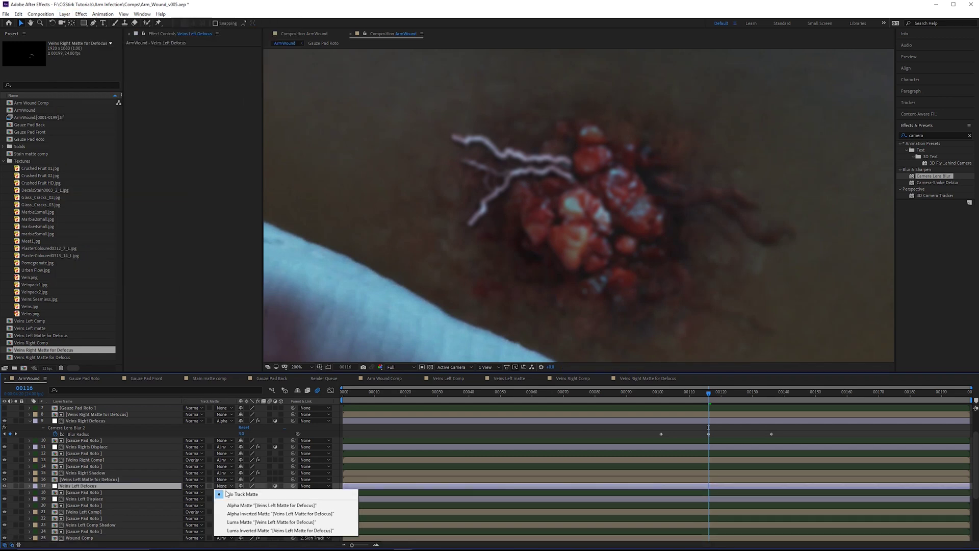
click(236, 504)
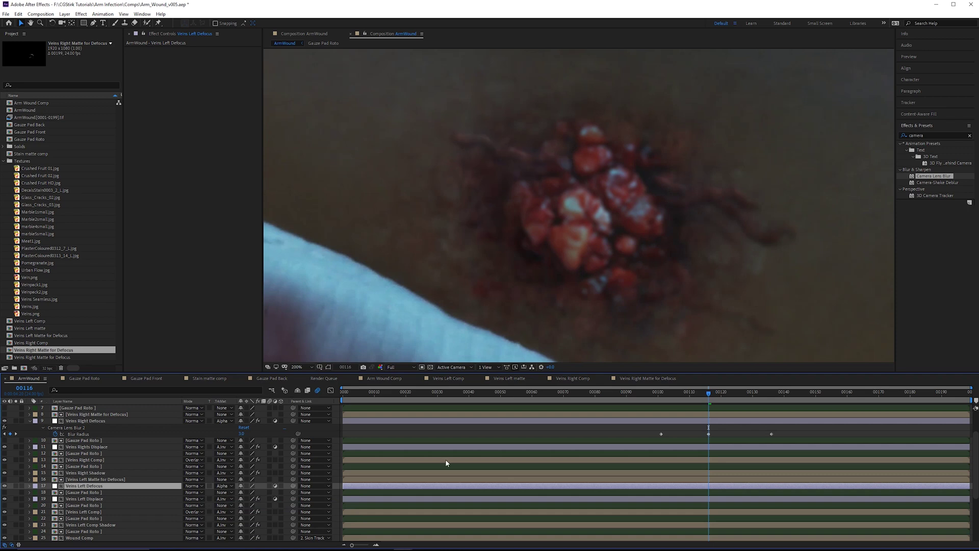
At frame 00101, paste the keyframed Camera Lens Blur 2 onto Veins Left Defocus and check its 00116 keyframe
click(662, 394)
key(ctrl+v)
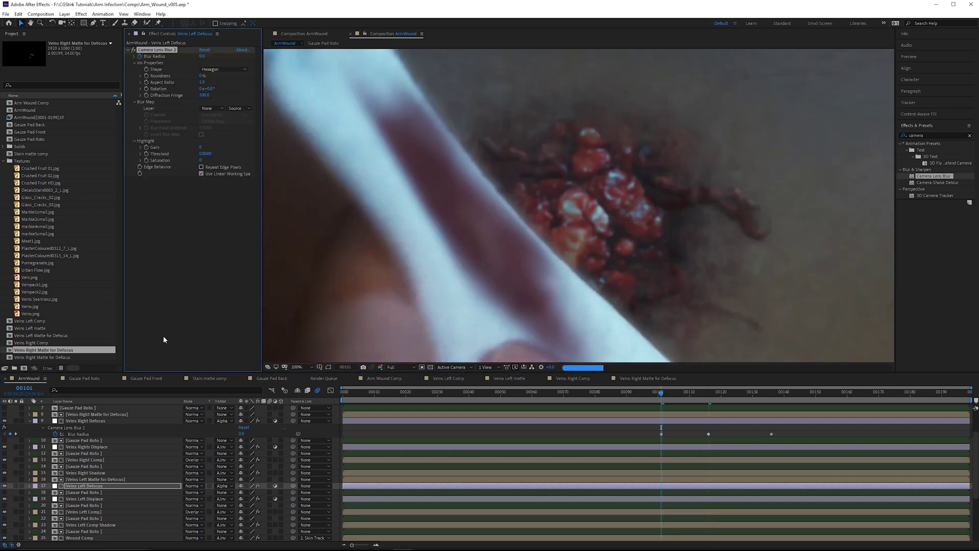
key(u)
click(709, 396)
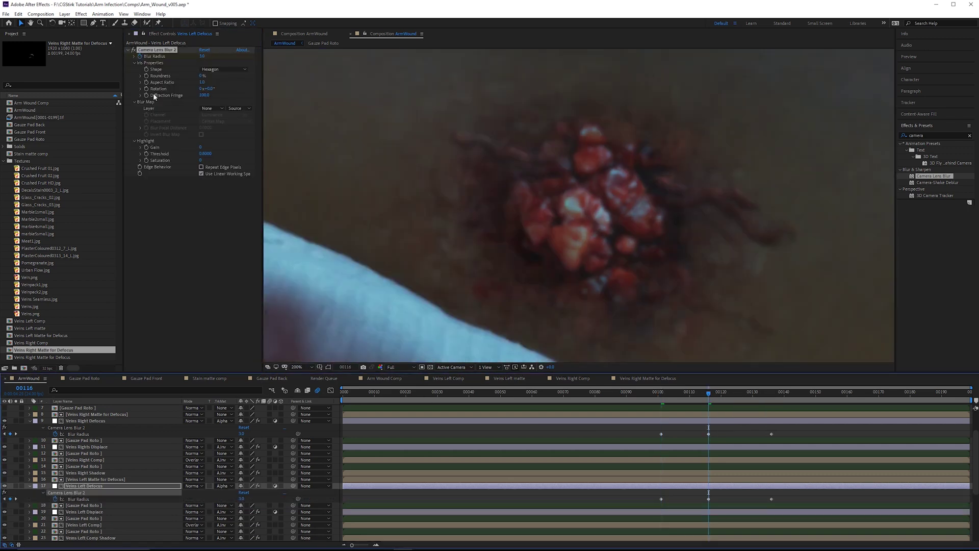
click(134, 52)
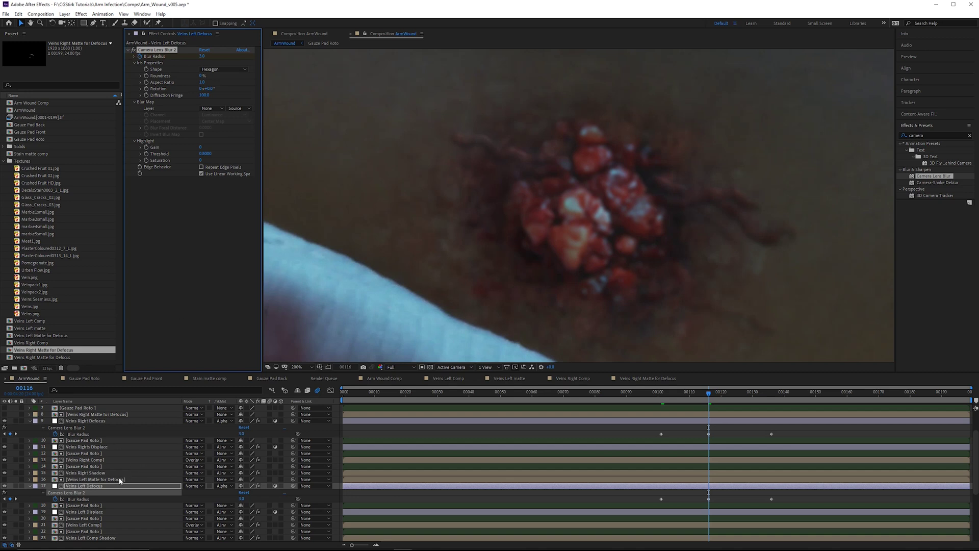
Zoom the Composition viewer in and out, resetting it to 100%, to review the defocus
scroll(120, 481, down, 3)
scroll(102, 500, down, 3)
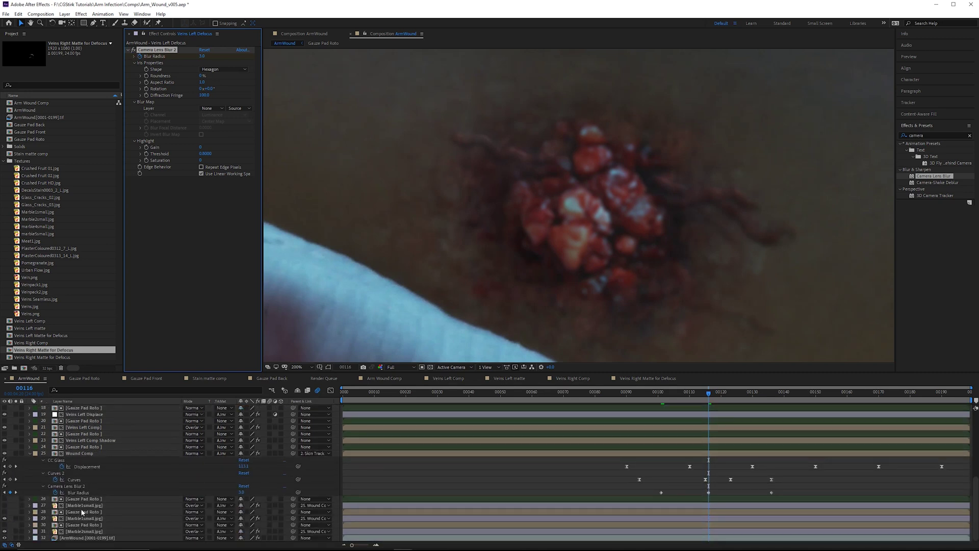
scroll(112, 503, up, 6)
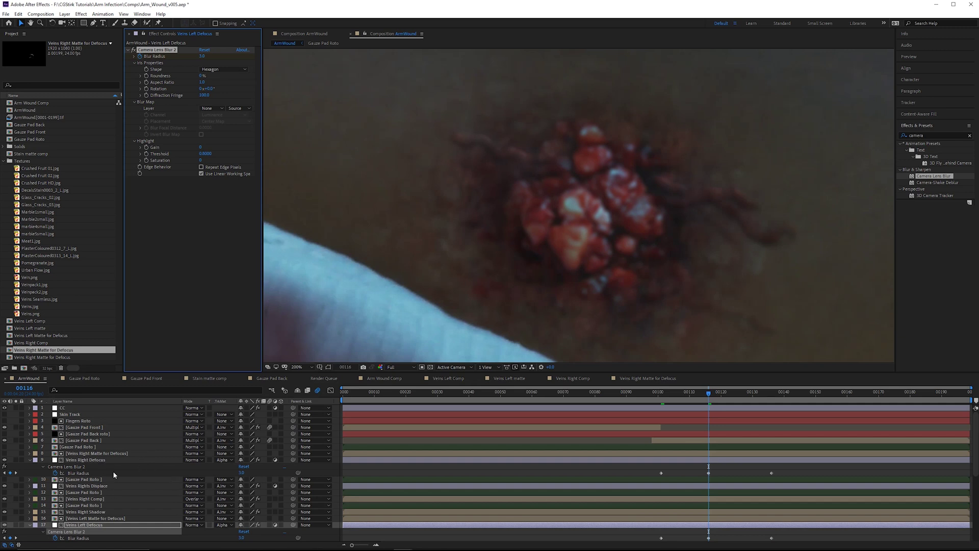
key(slash)
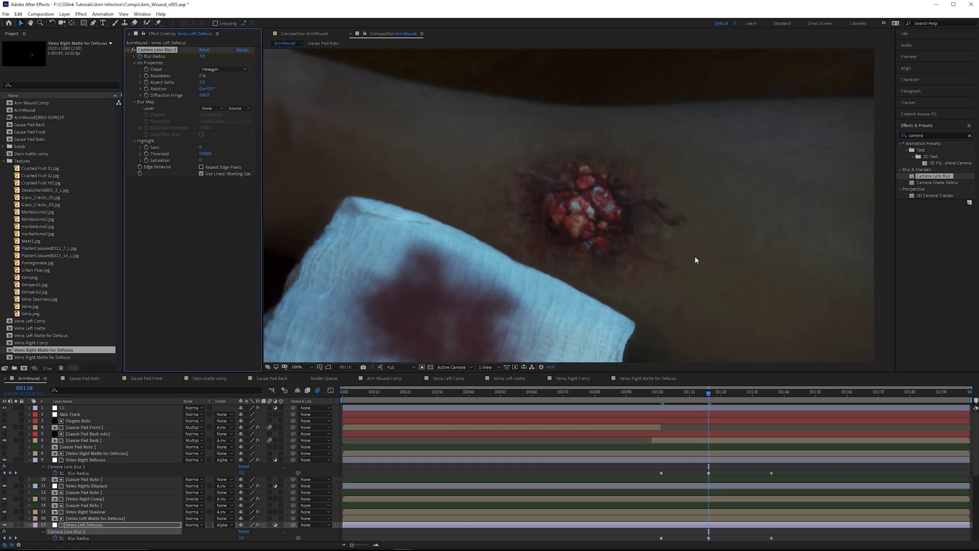
scroll(738, 203, down, 3)
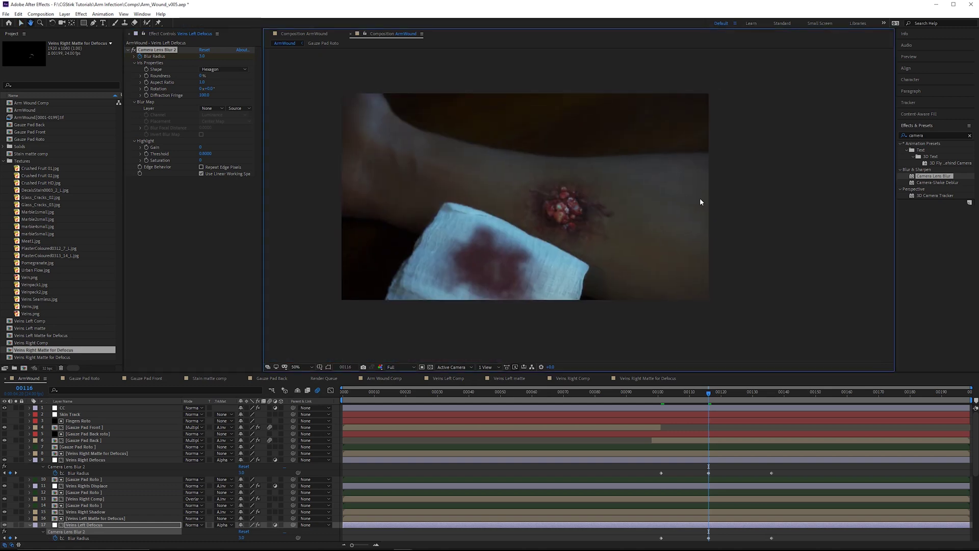
scroll(700, 198, up, 3)
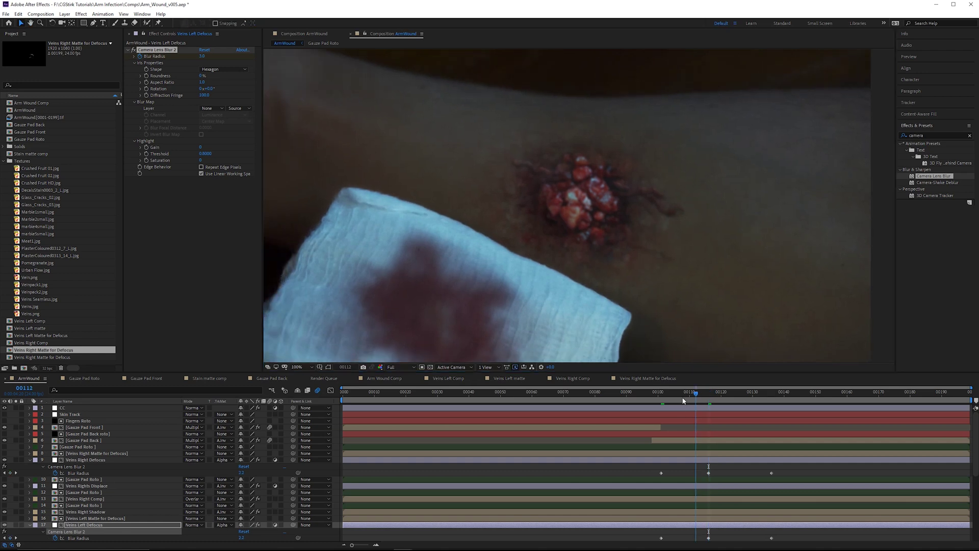
Scrub back to frame 00101 and pan and zoom to 200% on the wound
drag(698, 393, 773, 401)
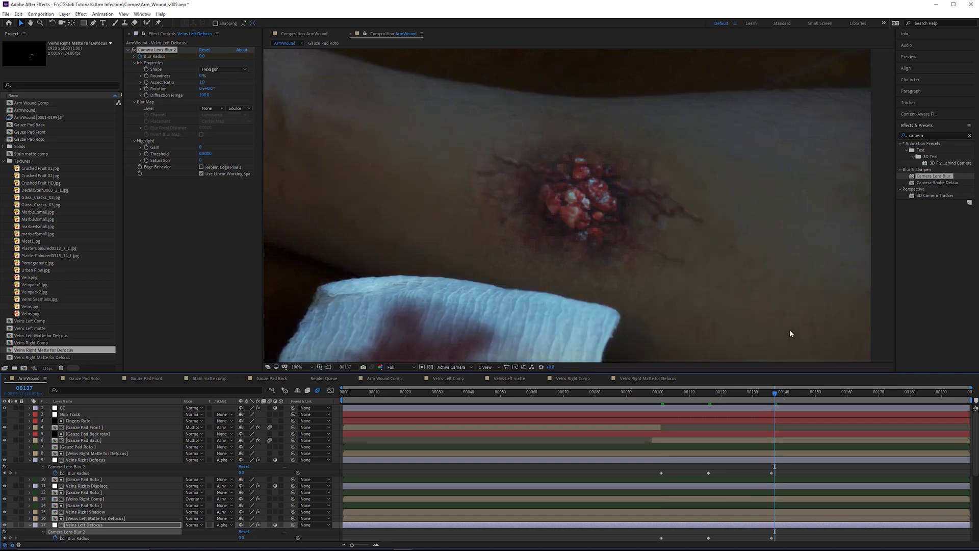
scroll(494, 295, up, 3)
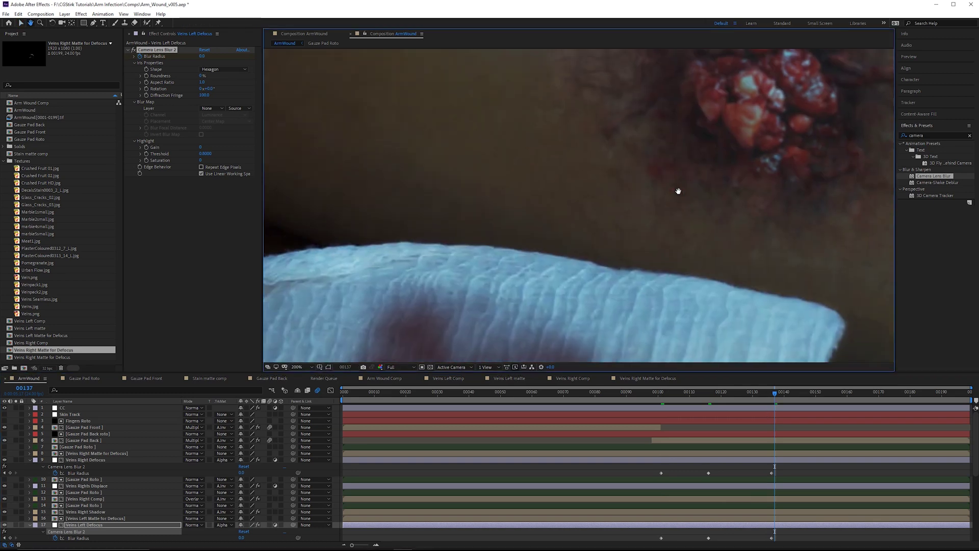
scroll(669, 198, down, 3)
drag(669, 194, 575, 253)
scroll(445, 233, up, 1)
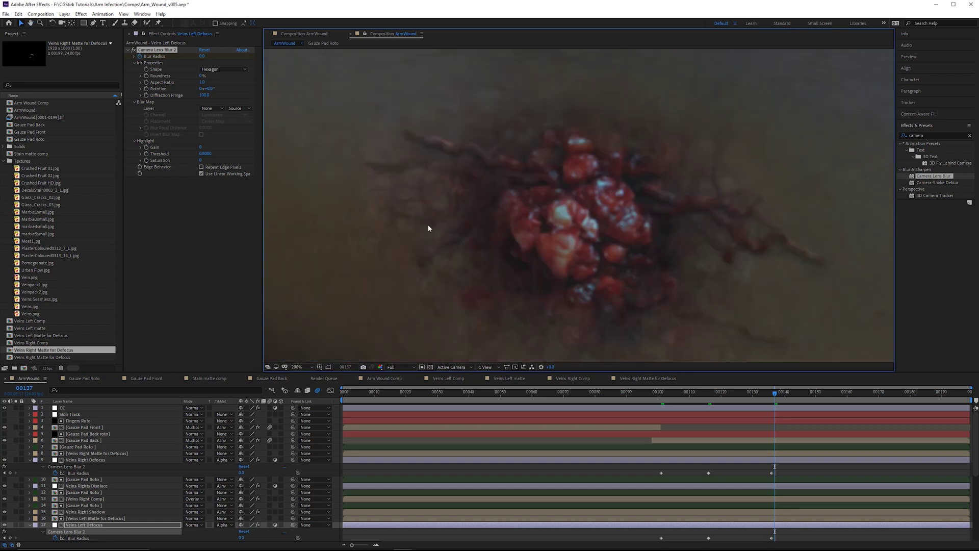
scroll(484, 215, down, 1)
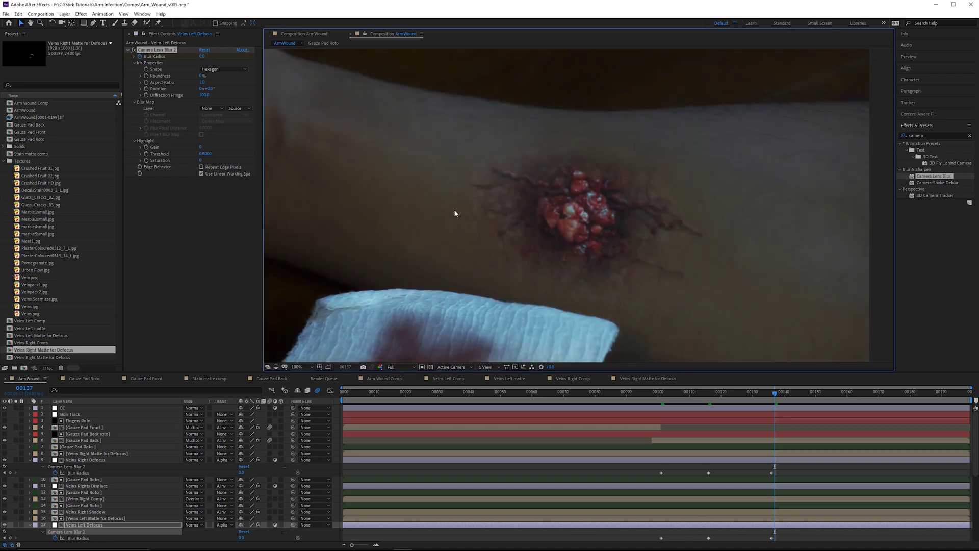
key(period)
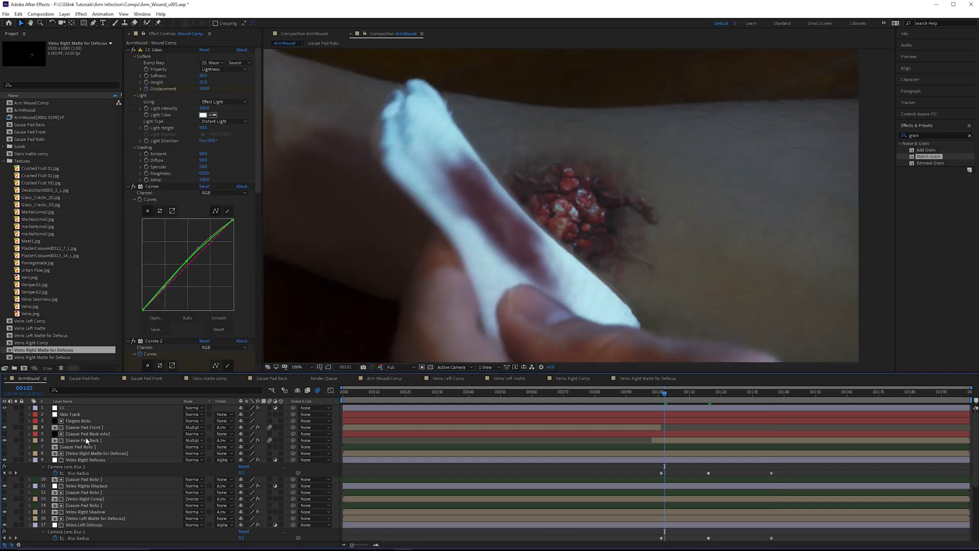
scroll(102, 433, down, 3)
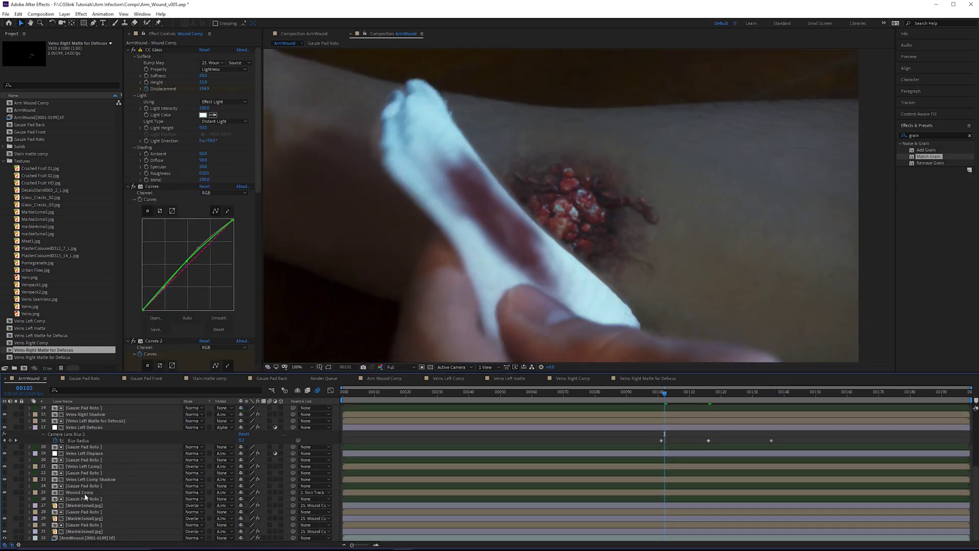
At frame 00114, apply Match Grain from a 'gra' effects search to the Wound Comp layer
click(85, 493)
drag(646, 393, 702, 393)
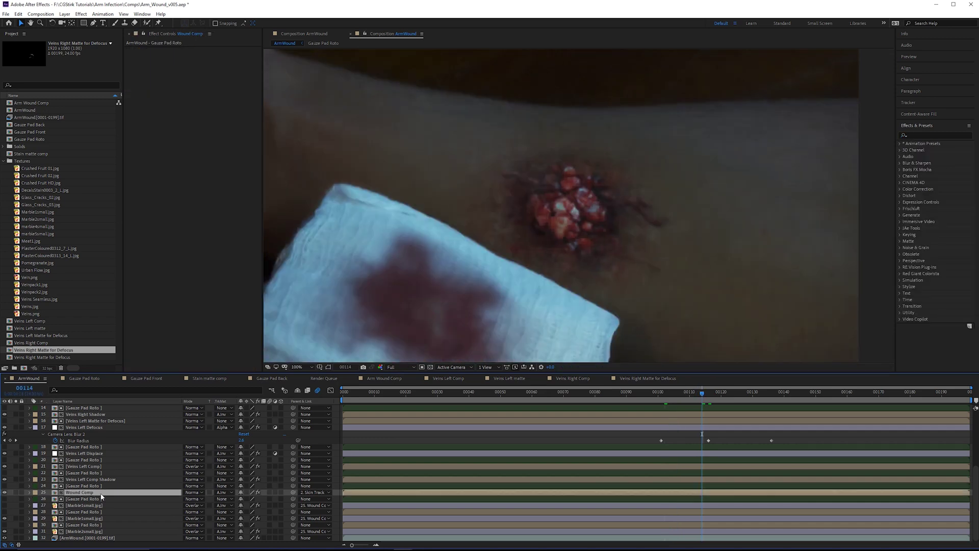
click(100, 493)
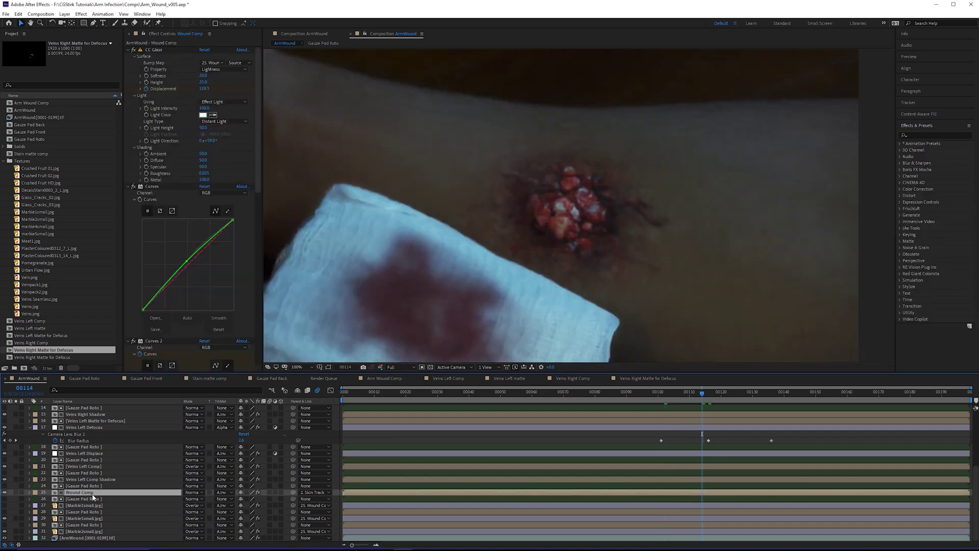
scroll(149, 173, down, 10)
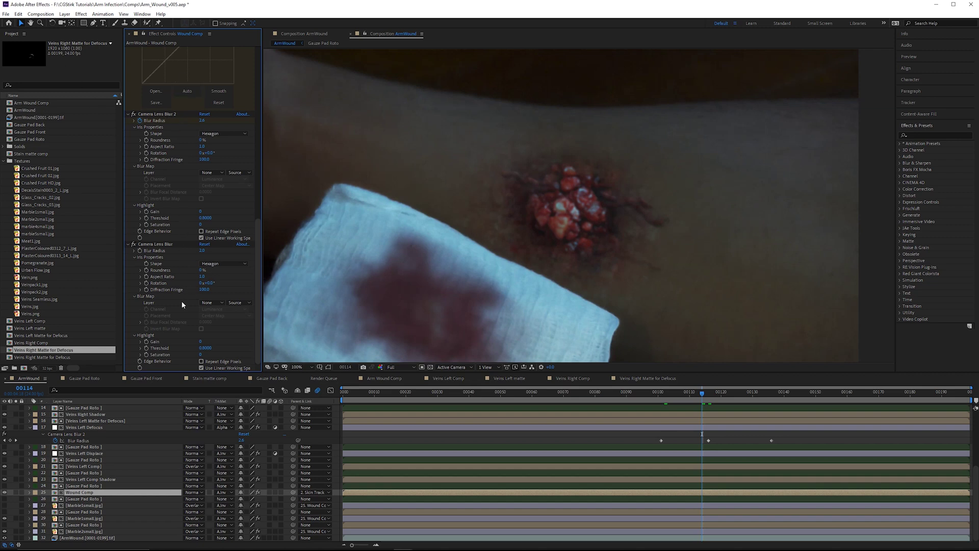
click(921, 135)
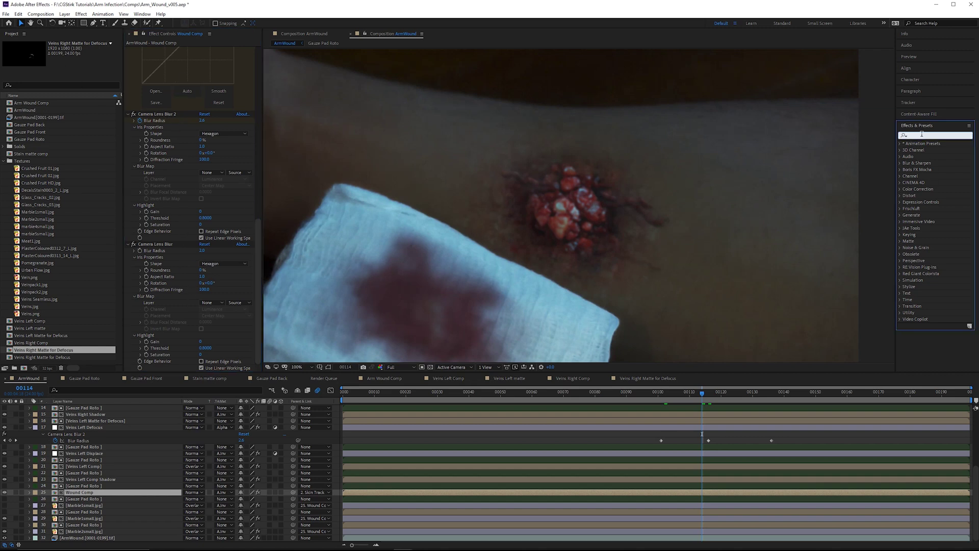
text(gra)
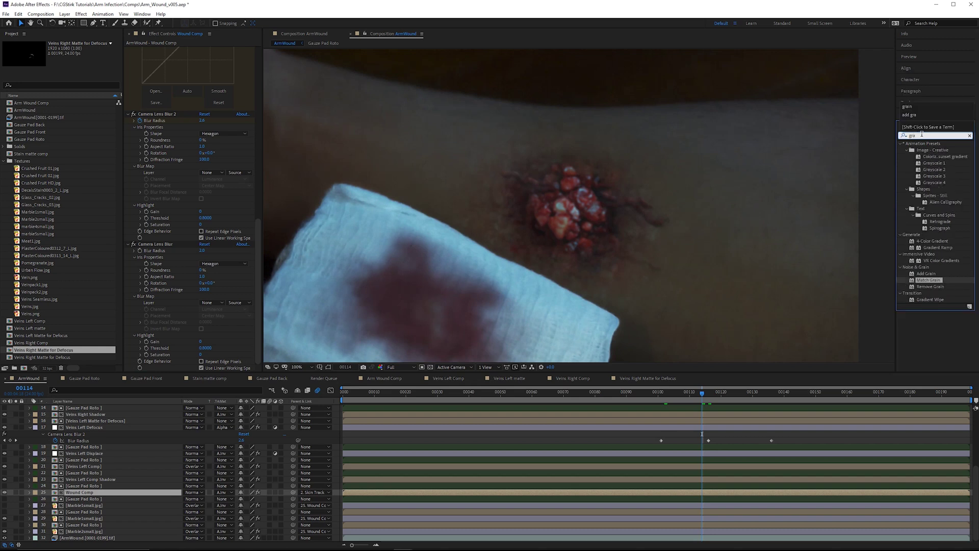
drag(927, 280, 173, 352)
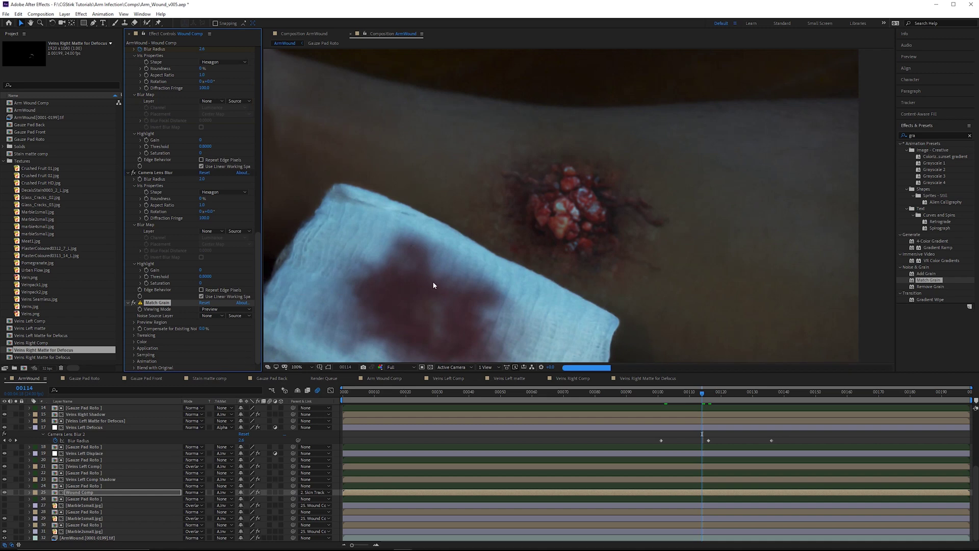
Set Match Grain's Viewing Mode to Final Output and return the viewer to 100%
scroll(531, 201, up, 2)
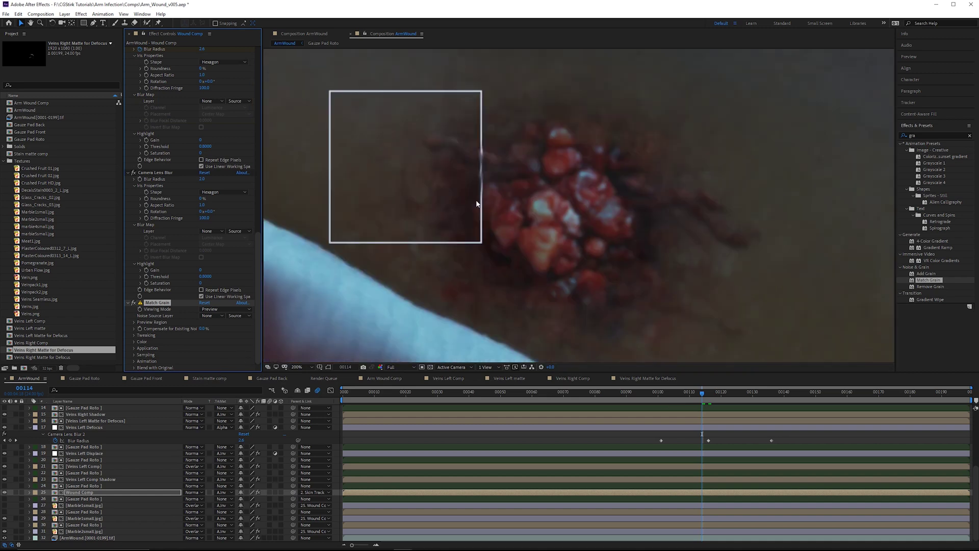
drag(531, 201, 618, 216)
click(225, 309)
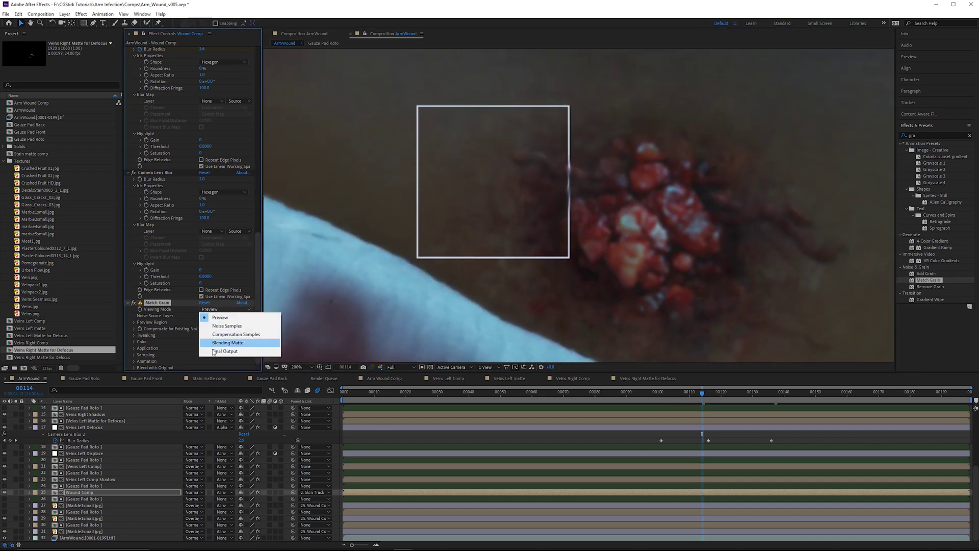
click(227, 341)
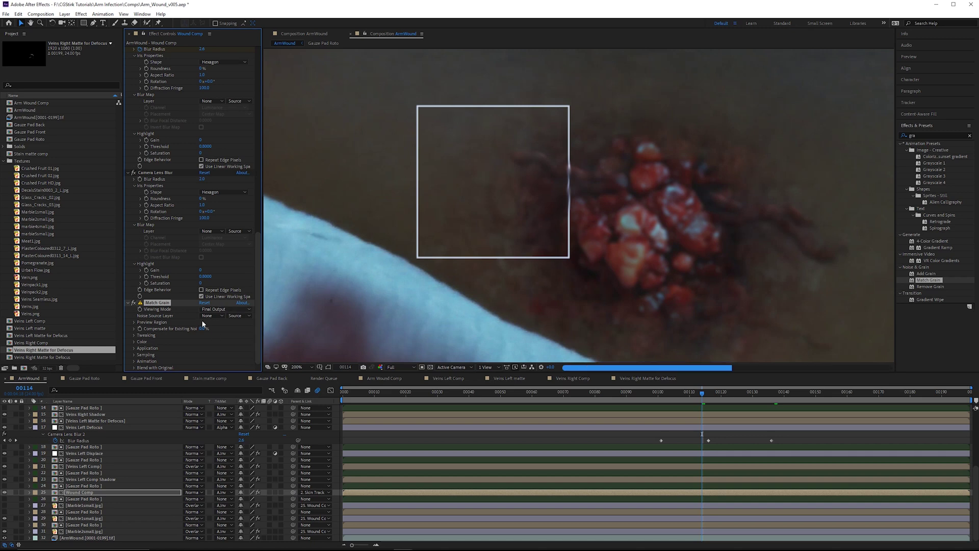
scroll(450, 205, down, 2)
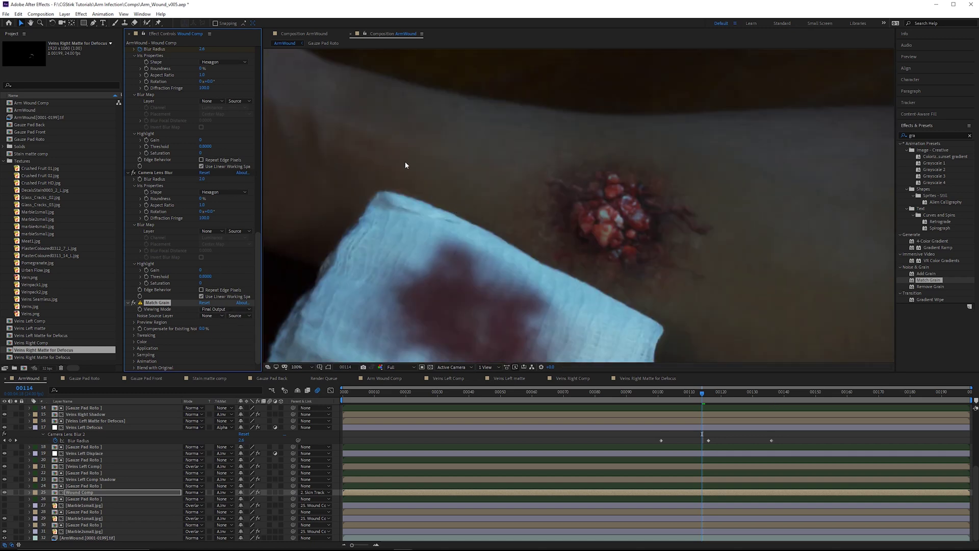
scroll(528, 136, down, 2)
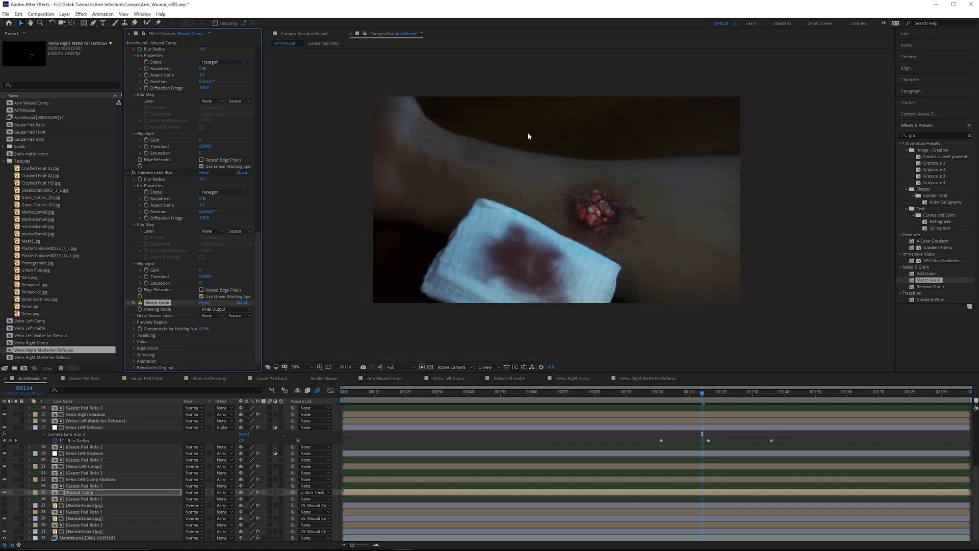
key(period)
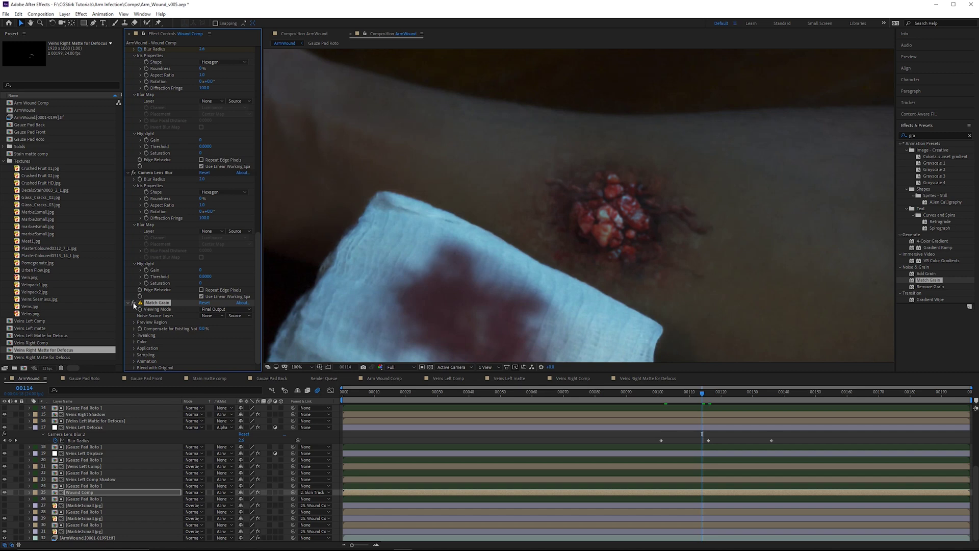
Set Match Grain's Noise Source Layer to layer 32, the ArmWound footage
click(223, 308)
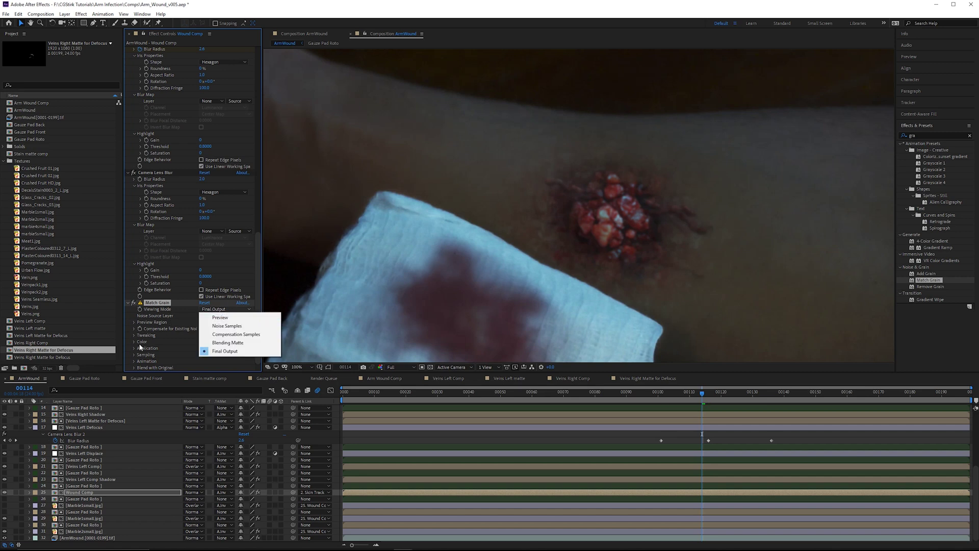
click(167, 319)
click(211, 315)
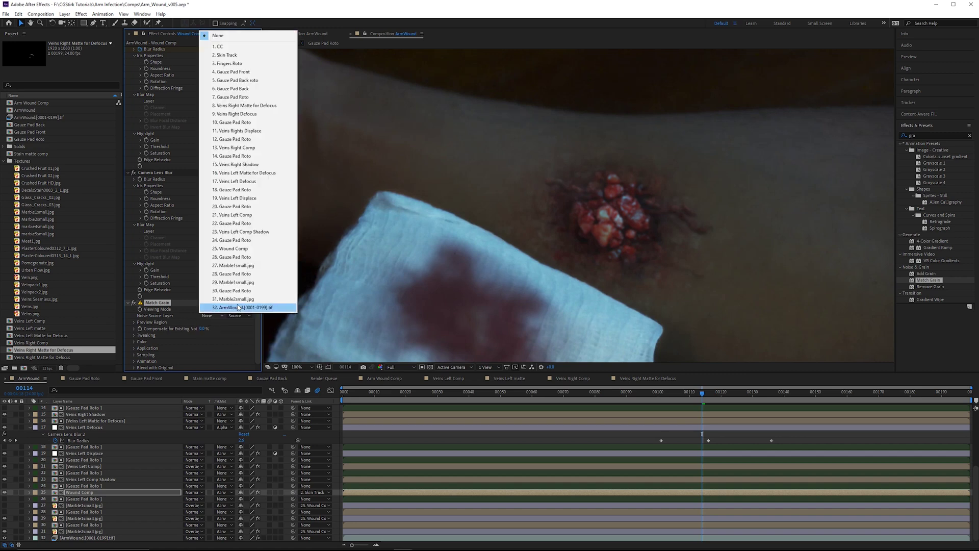
click(234, 307)
scroll(569, 217, up, 4)
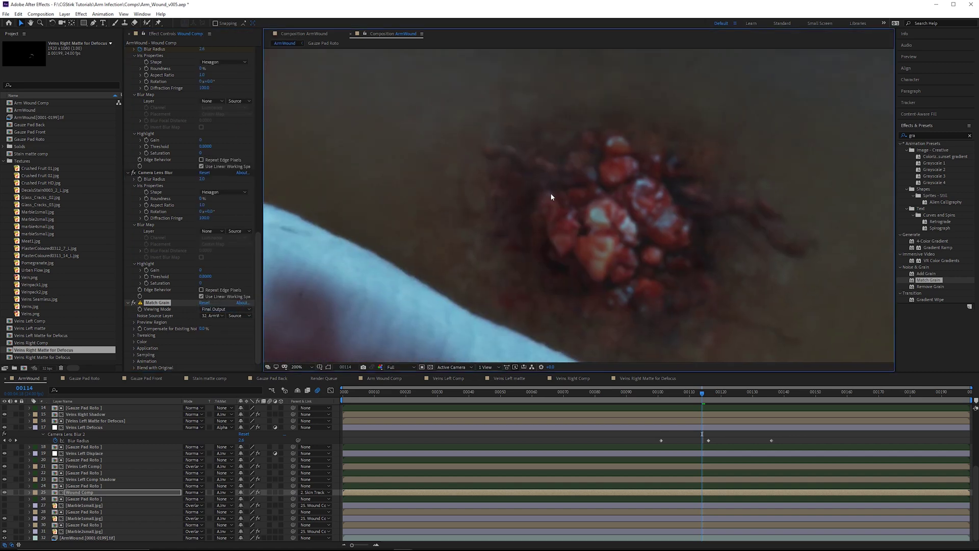
scroll(463, 243, down, 2)
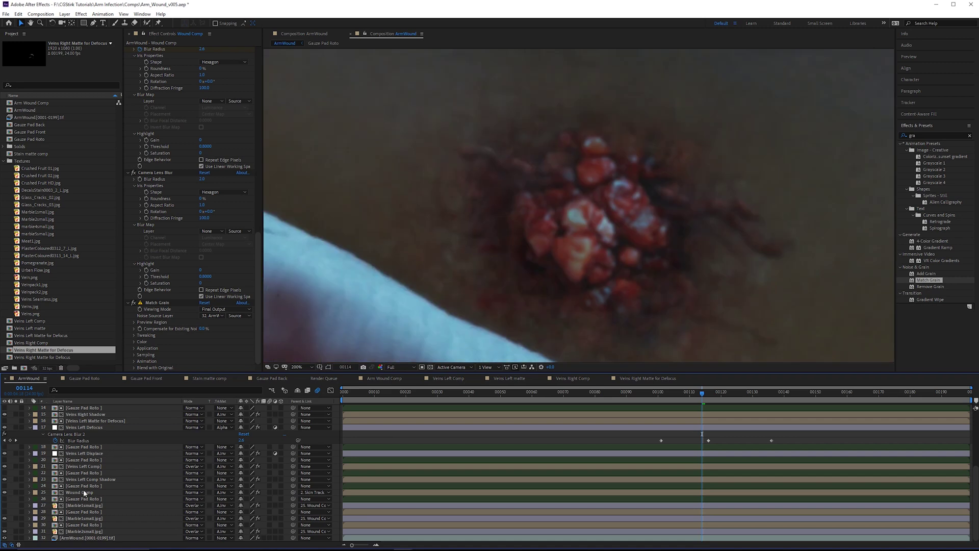
Solo Wound Comp and inspect its grain-matched result close up
click(16, 492)
scroll(457, 273, up, 2)
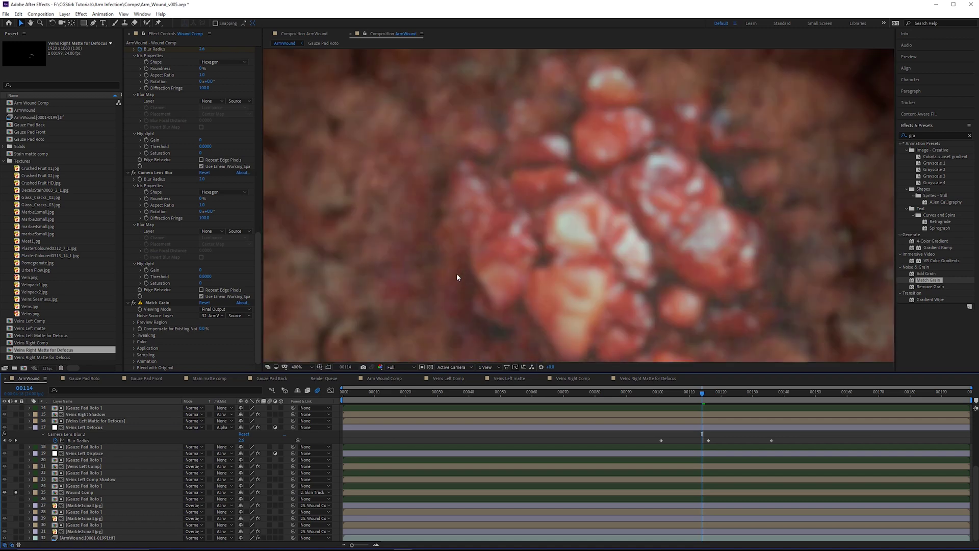
key(v)
click(131, 303)
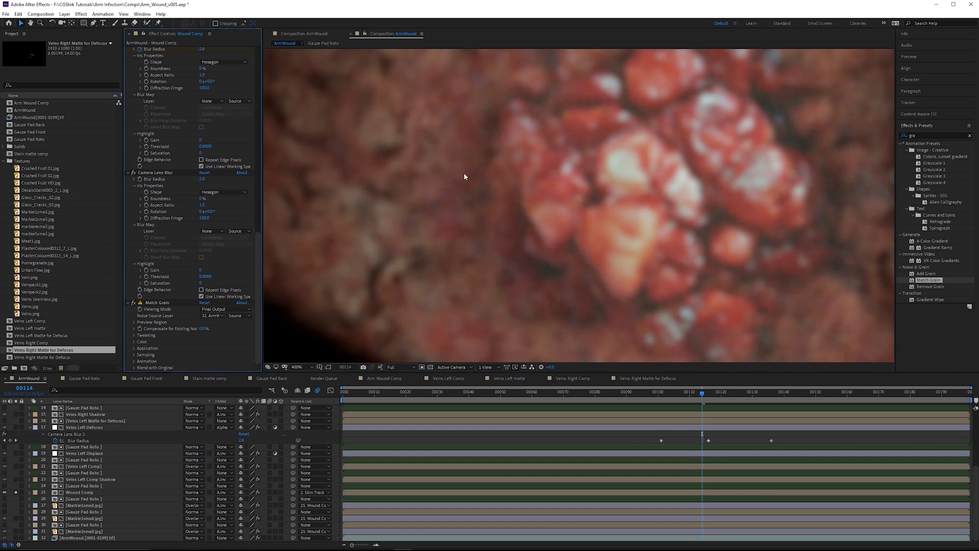
scroll(487, 178, down, 2)
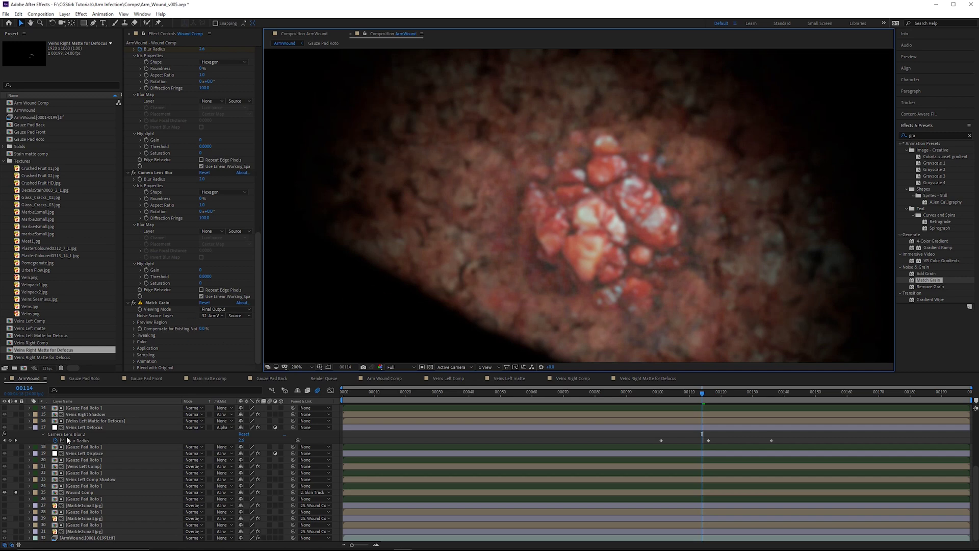
Unsolo Wound Comp, reselect its Match Grain effect, then select Marble1small.jpg
click(16, 492)
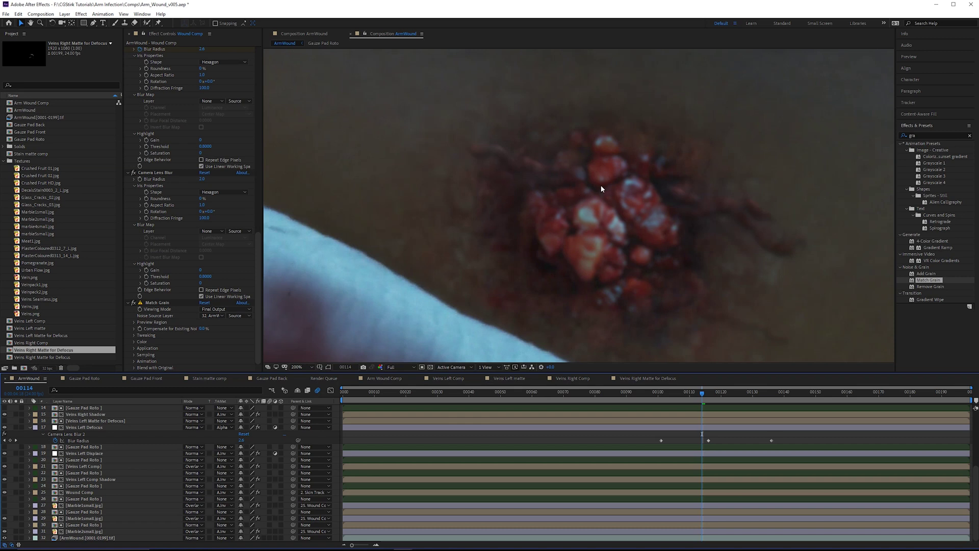
scroll(588, 216, down, 2)
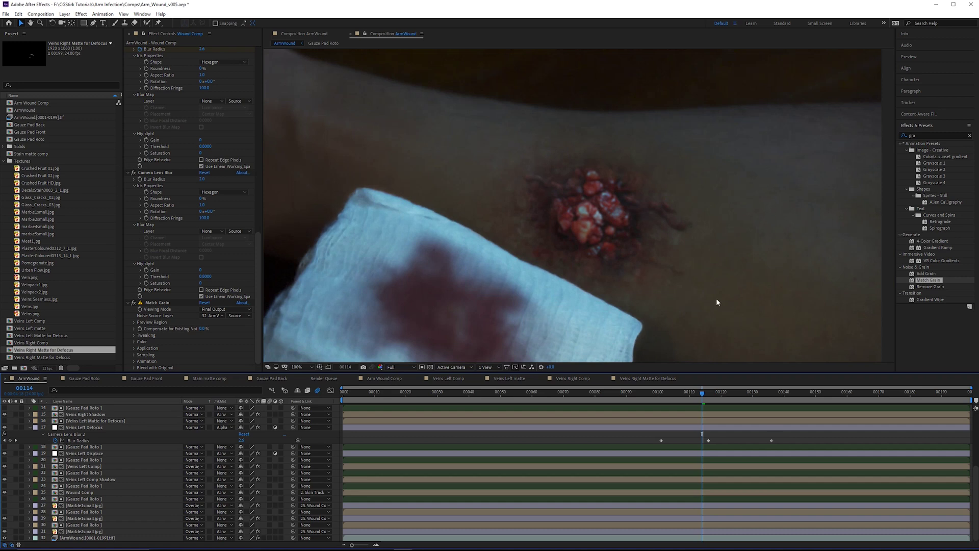
scroll(581, 214, up, 2)
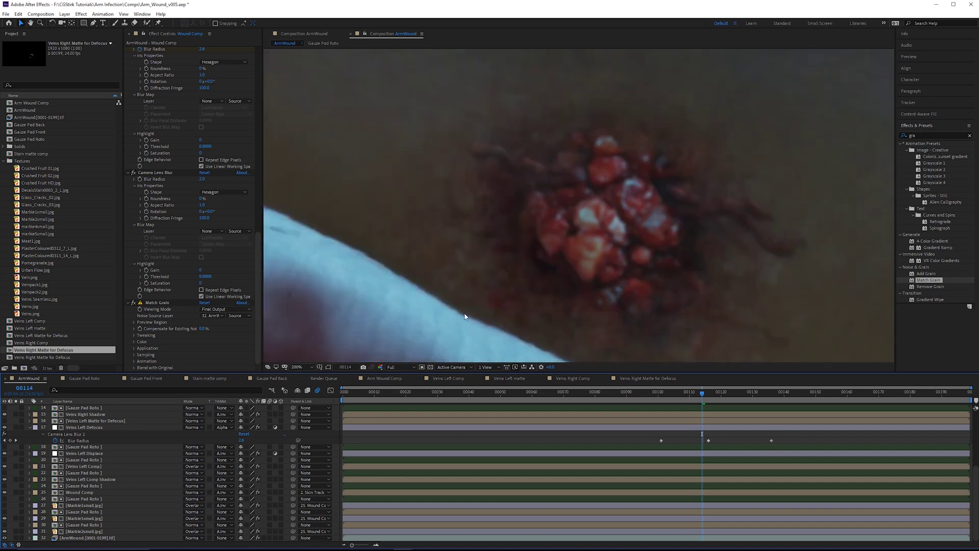
click(133, 303)
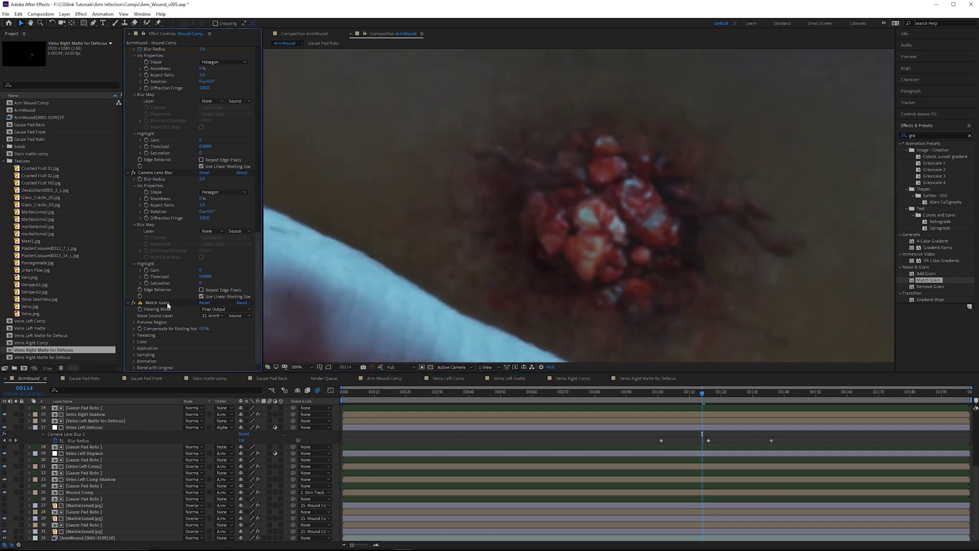
click(73, 504)
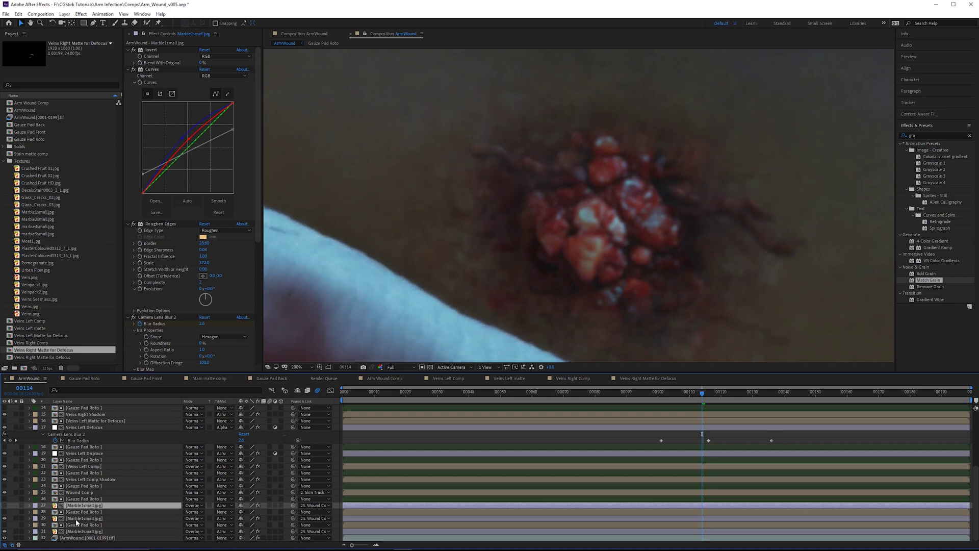
Inspect the effects on Wound Comp, Veins Left Comp Shadow and Veins Left Comp
click(96, 492)
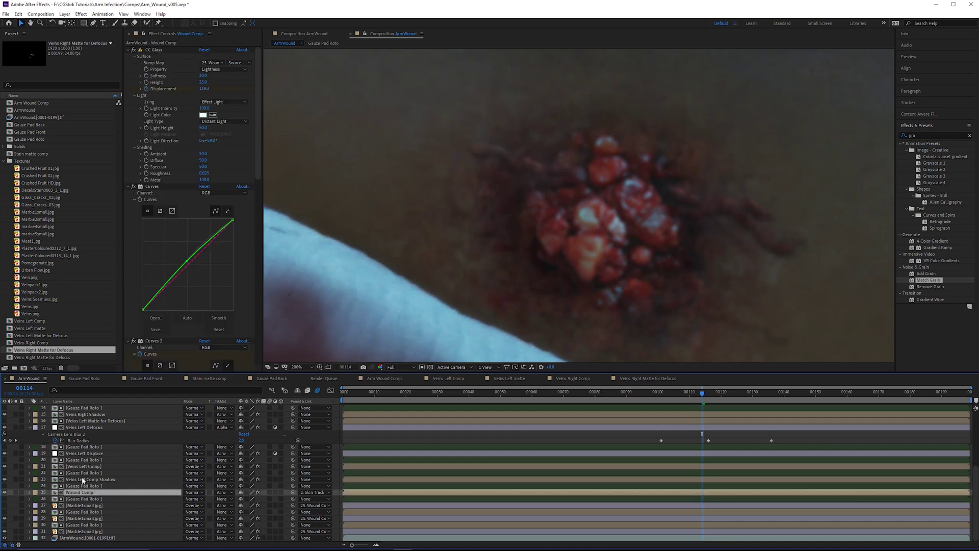
click(83, 481)
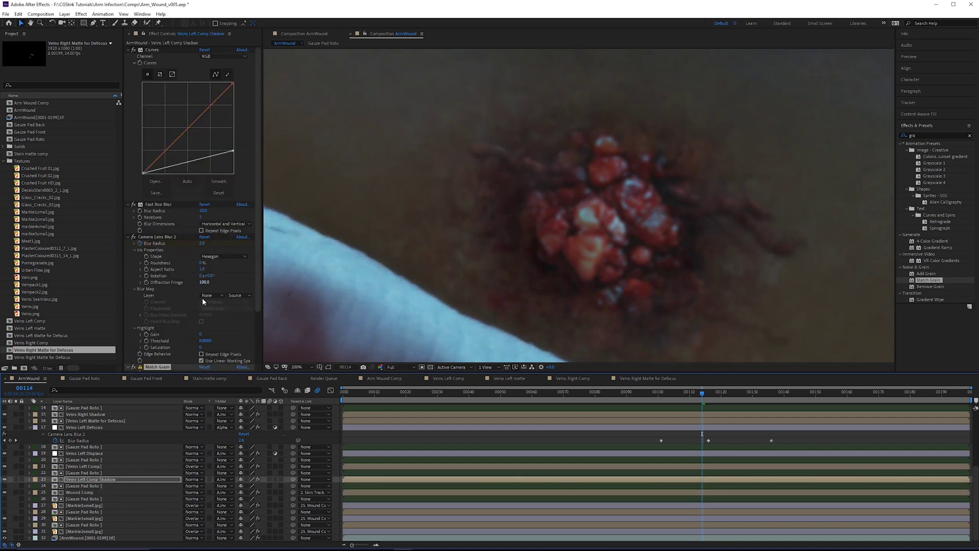
click(94, 467)
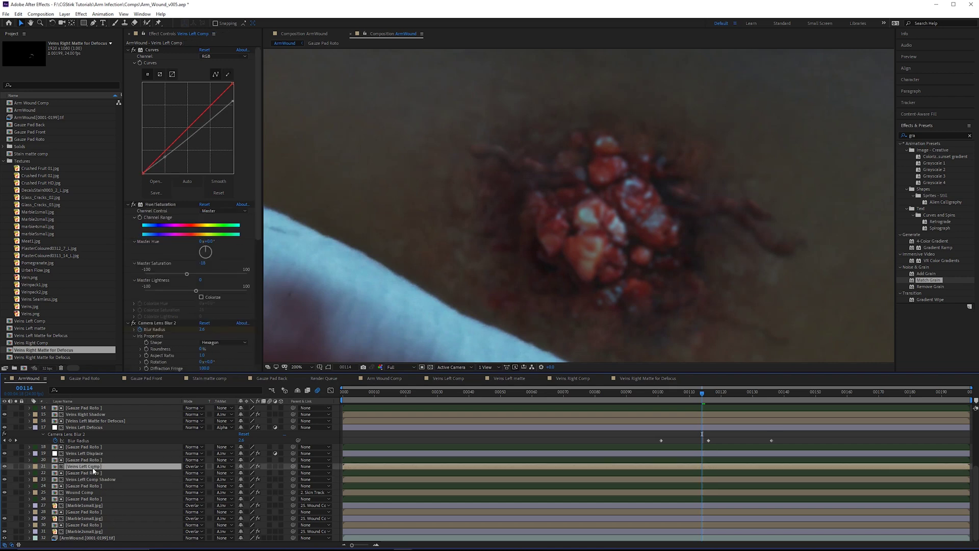
scroll(246, 347, down, 5)
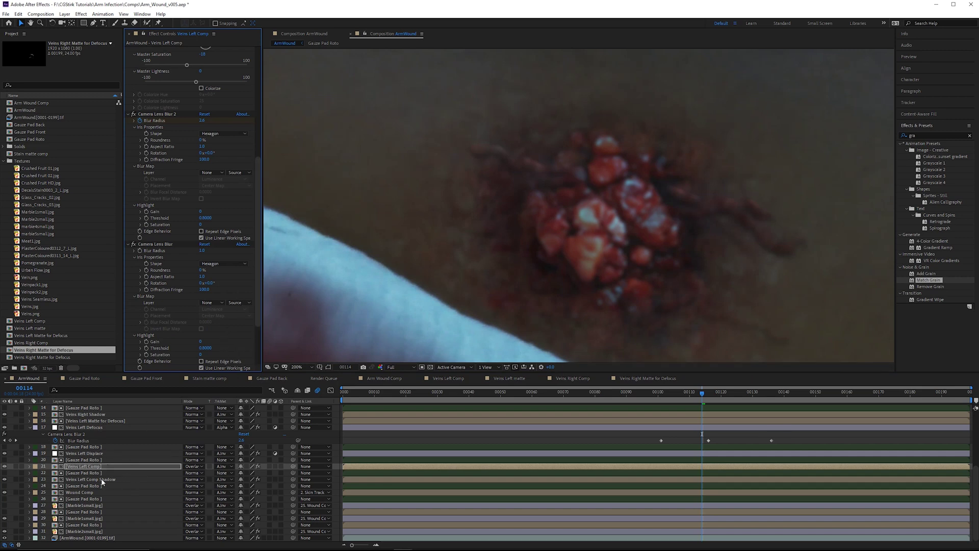
scroll(97, 431, up, 1)
Show Veins Right Comp's effects and frame the gauze pad and wound in the viewer
click(91, 421)
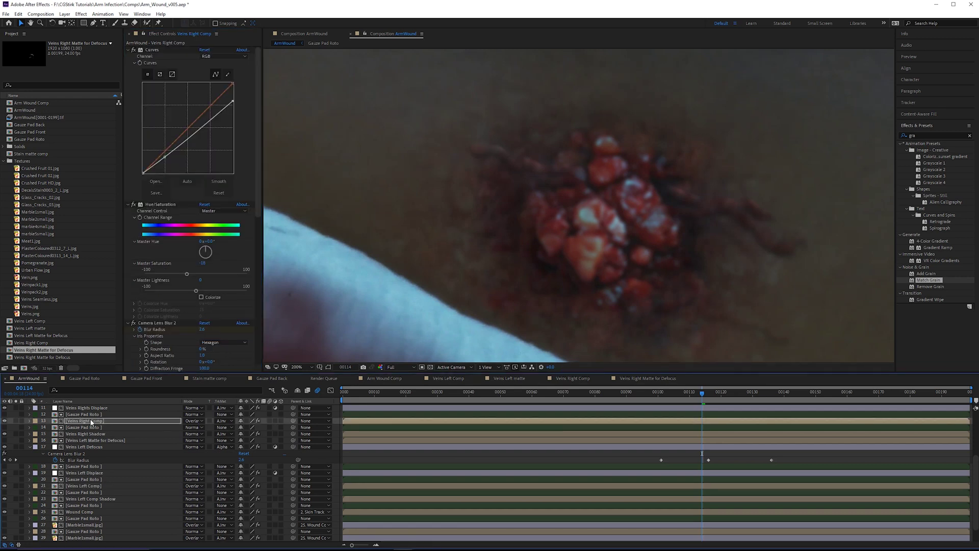
scroll(474, 219, down, 2)
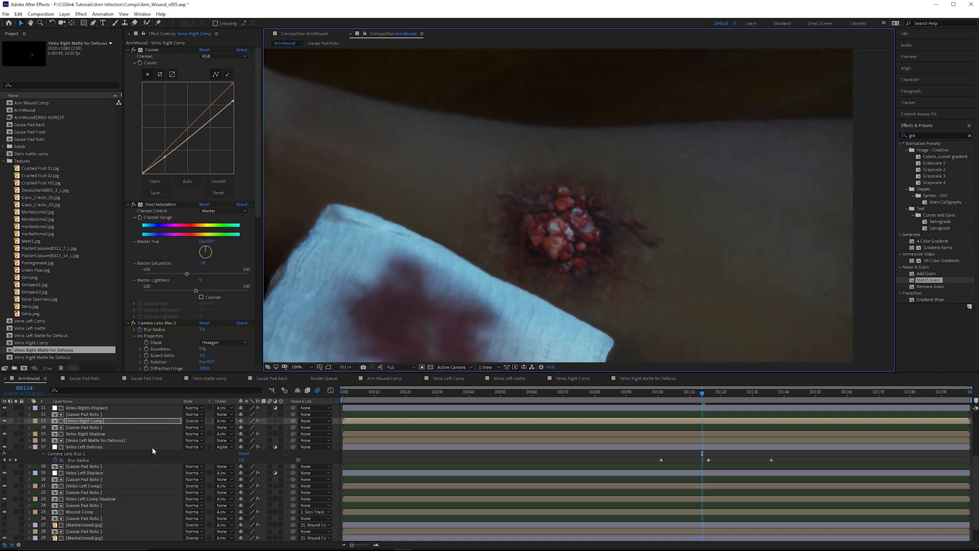
scroll(152, 446, down, 1)
scroll(505, 233, up, 2)
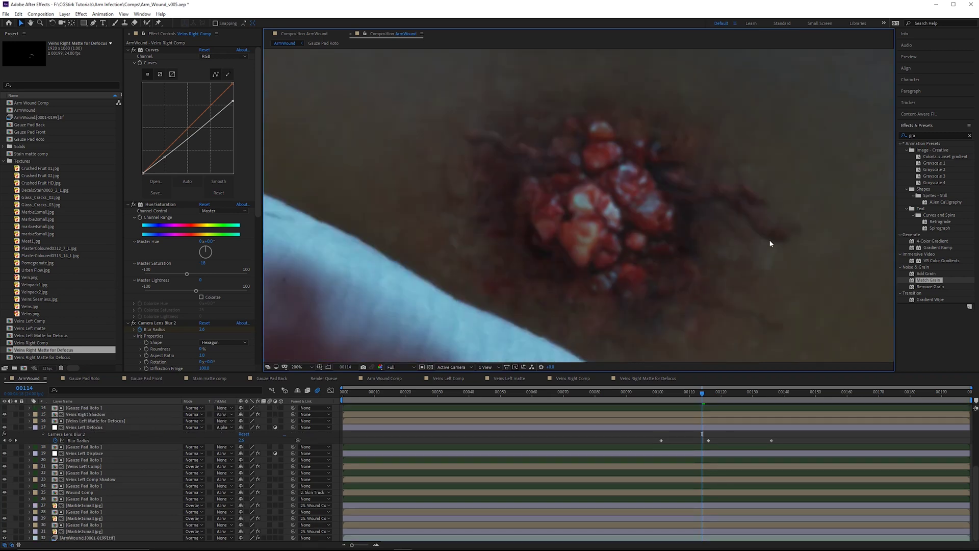
scroll(621, 234, down, 2)
drag(622, 234, 662, 221)
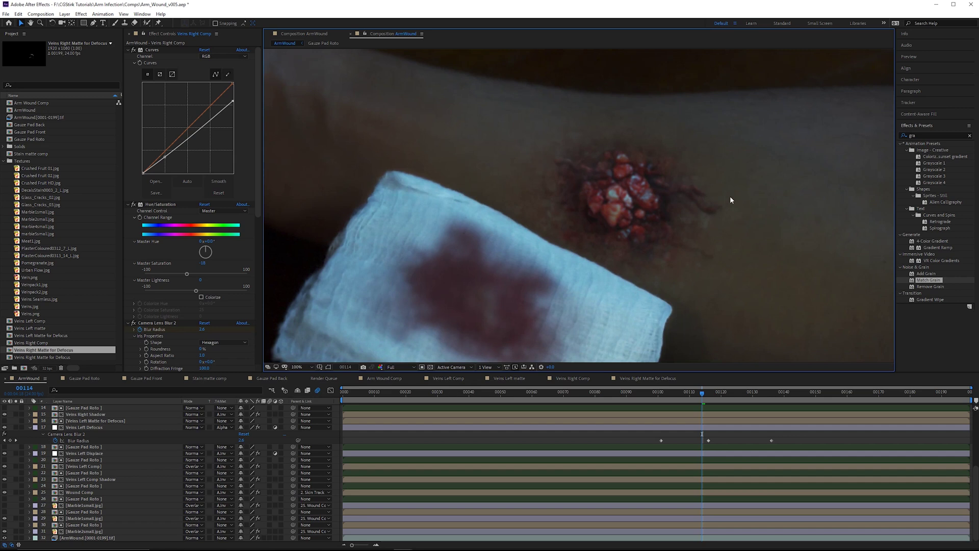
scroll(729, 196, up, 2)
scroll(646, 231, down, 2)
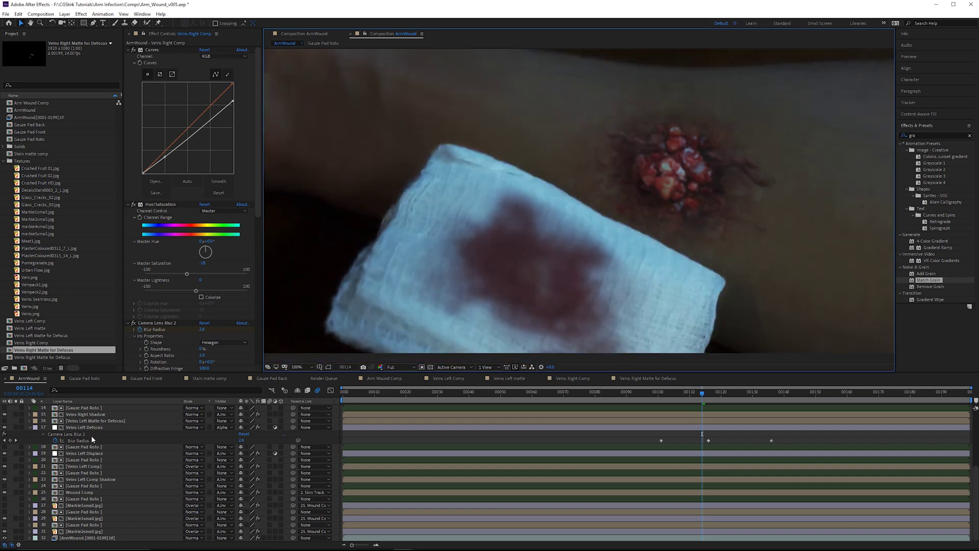
Select Gauze Pad Back and zoom to 200% to check its Match Grain
scroll(94, 423, up, 4)
click(97, 419)
click(176, 326)
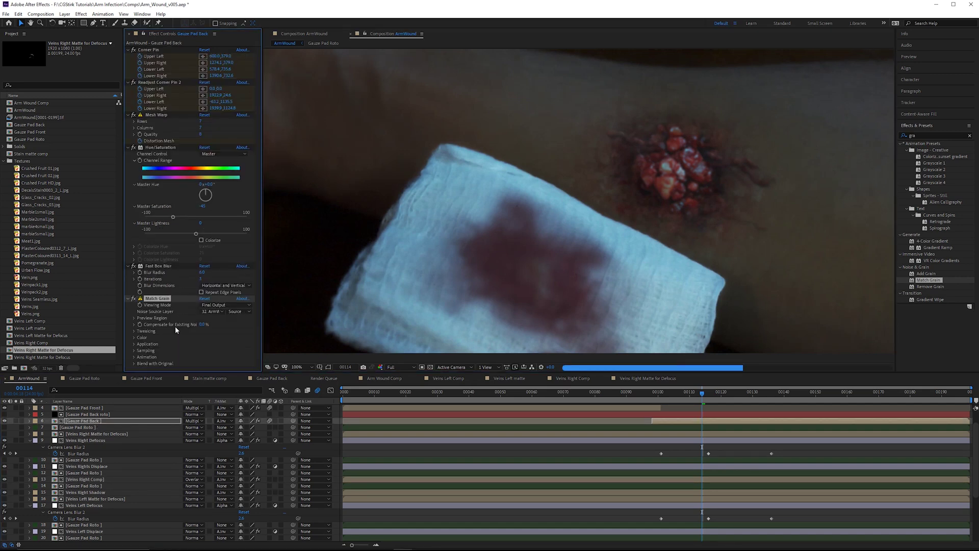
scroll(533, 294, up, 4)
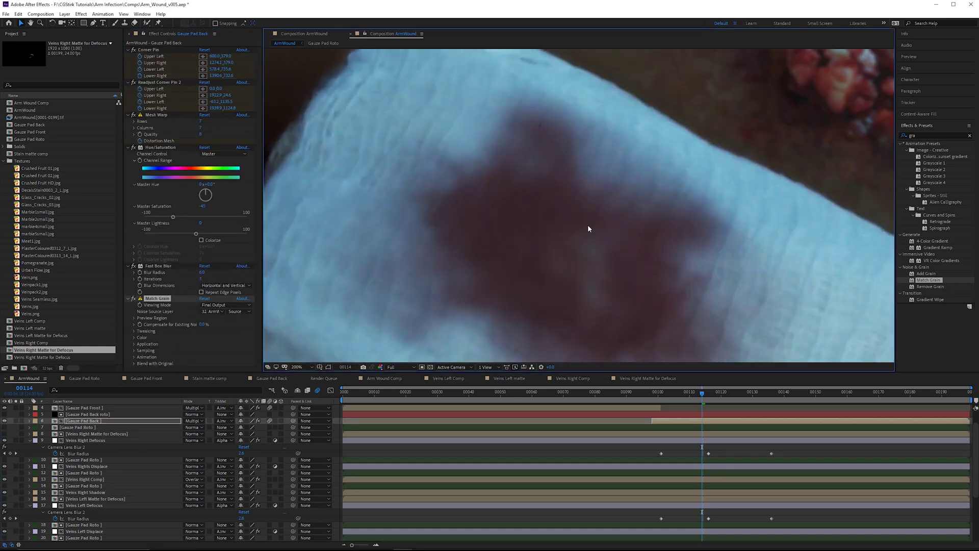
key(v)
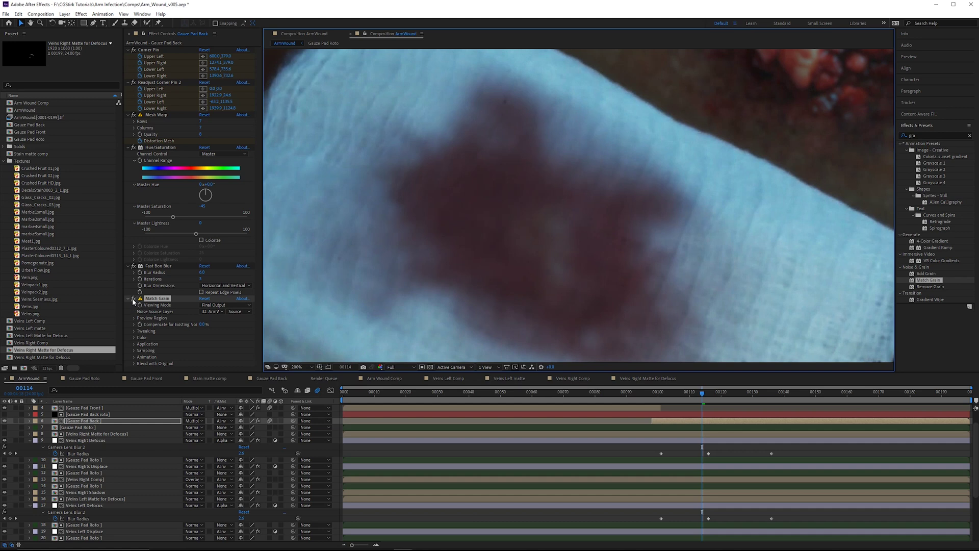
click(133, 301)
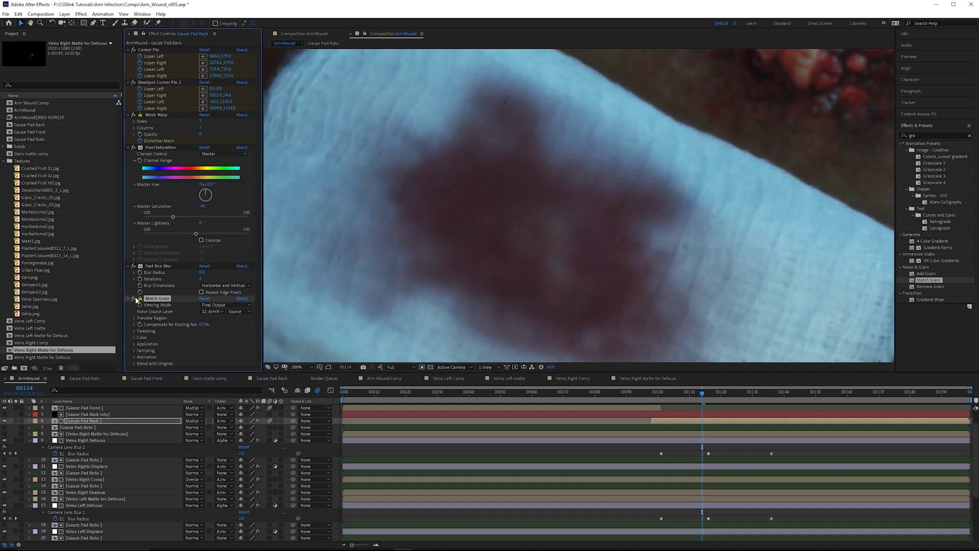
scroll(561, 216, down, 1)
scroll(511, 233, down, 1)
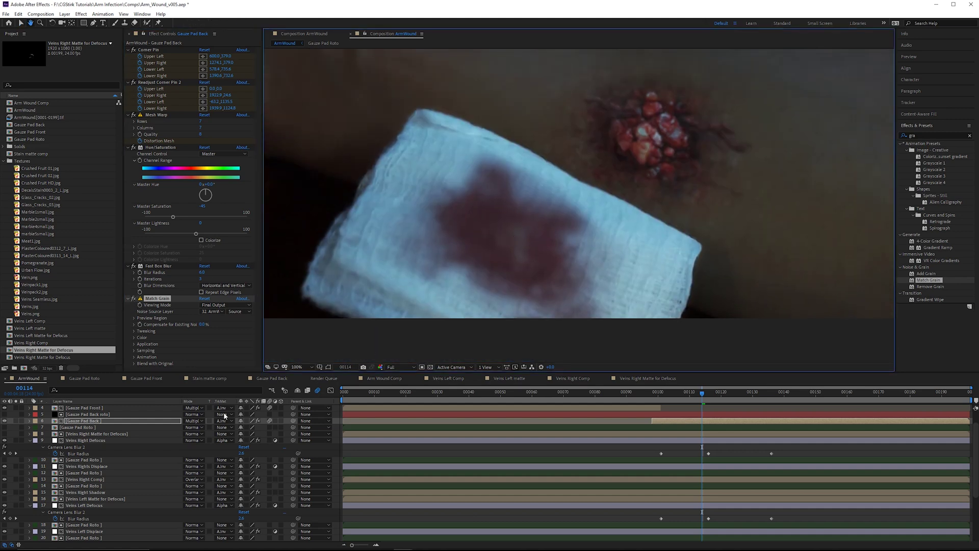
Show Gauze Pad Front's effects and move the playhead to frame 00097
click(87, 408)
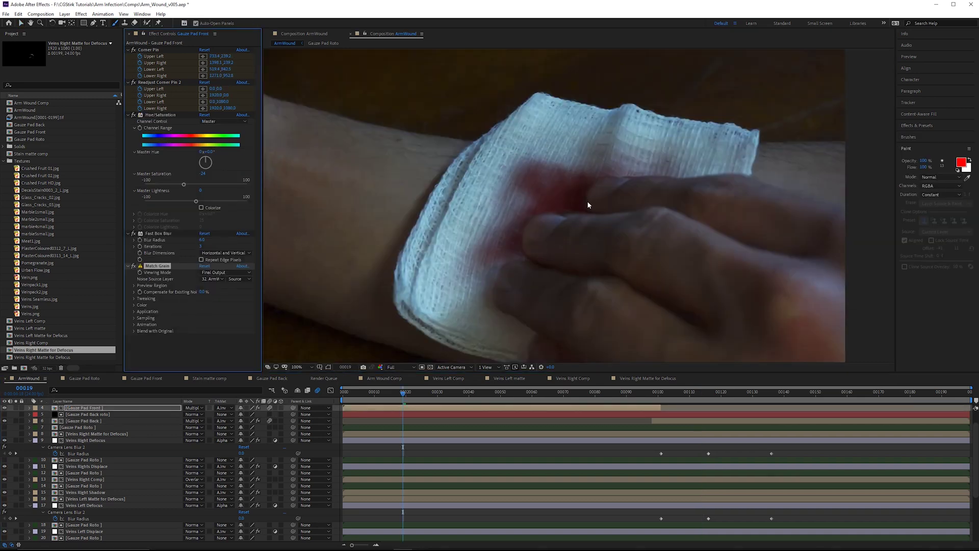
scroll(588, 205, up, 1)
scroll(612, 212, down, 1)
scroll(656, 245, down, 1)
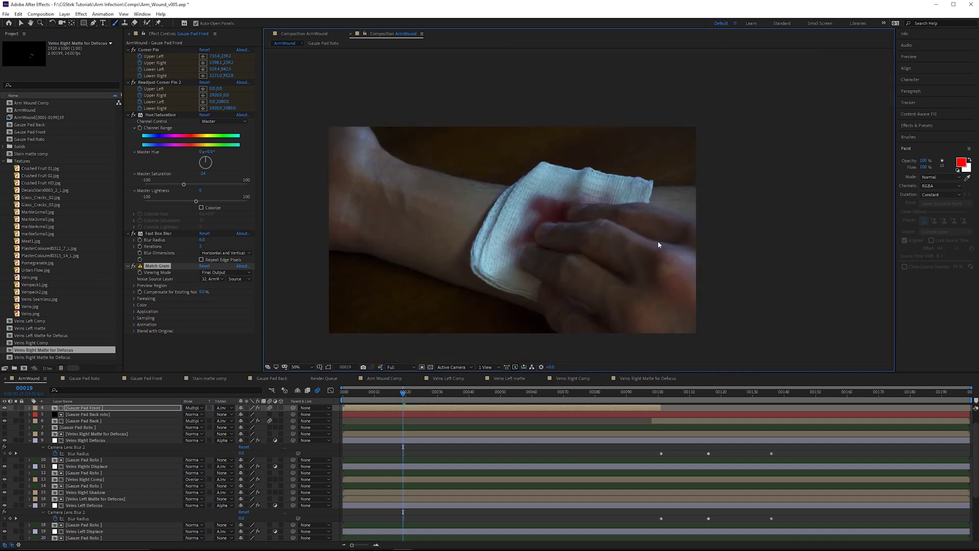
scroll(638, 353, up, 1)
click(648, 394)
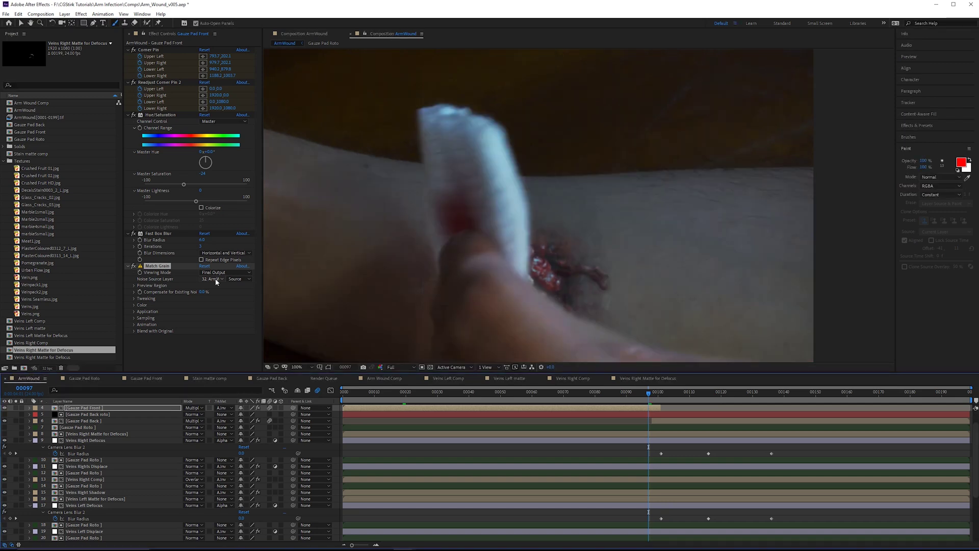
At frame 00100, zoom and pan to examine the wound beside the gauze edge
click(657, 397)
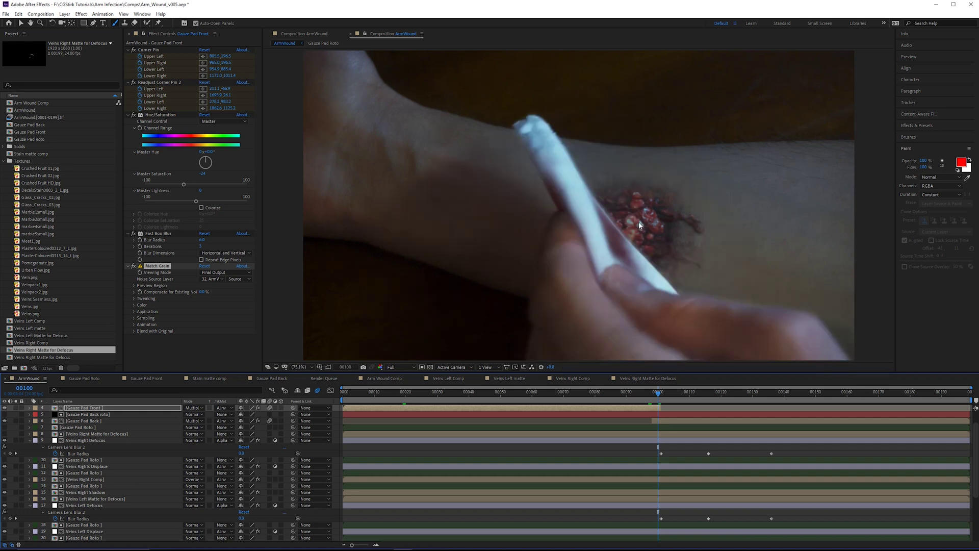
scroll(638, 221, up, 3)
scroll(741, 238, down, 2)
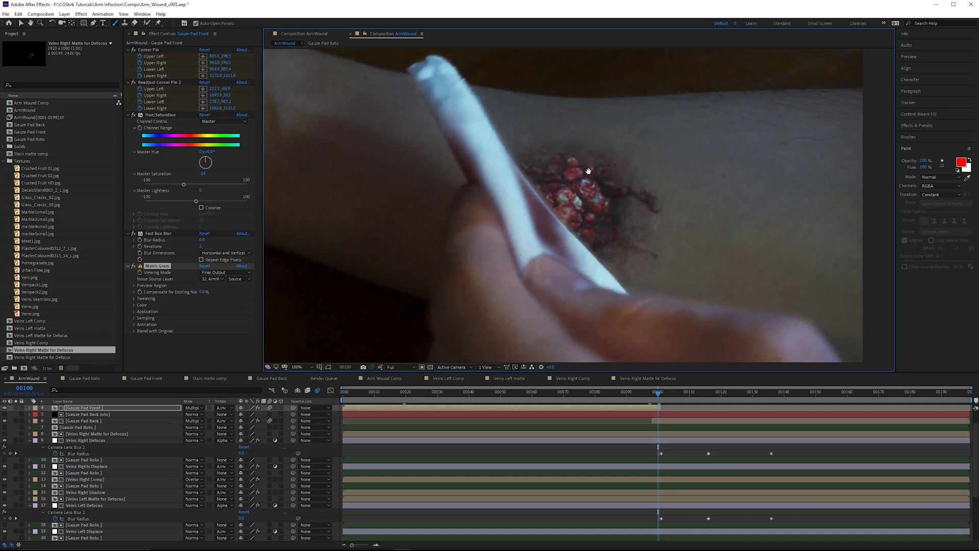
drag(589, 171, 602, 180)
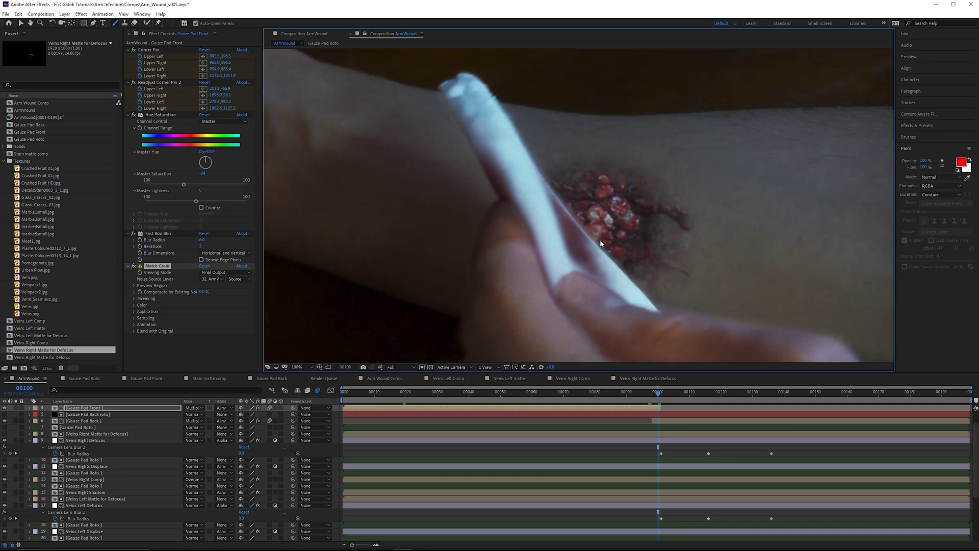
scroll(599, 240, up, 2)
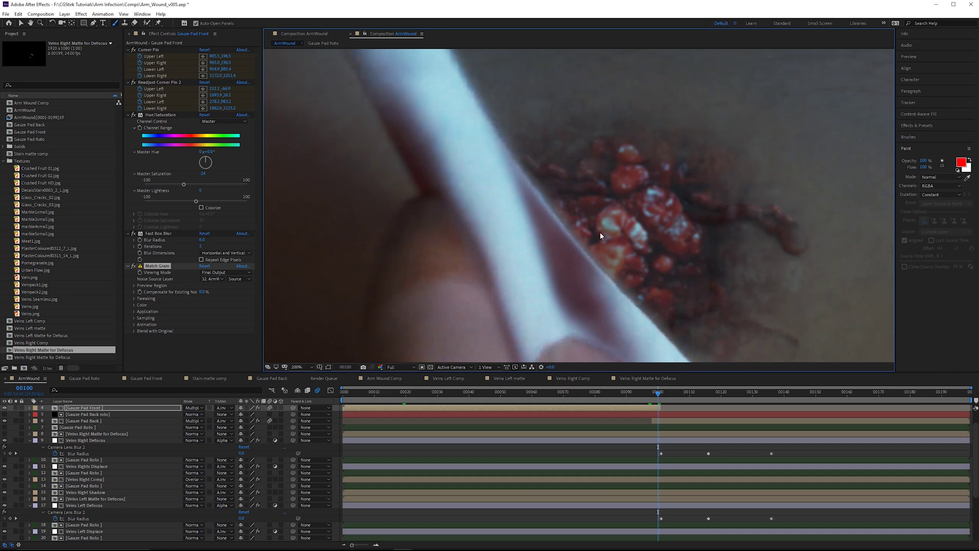
scroll(567, 216, down, 2)
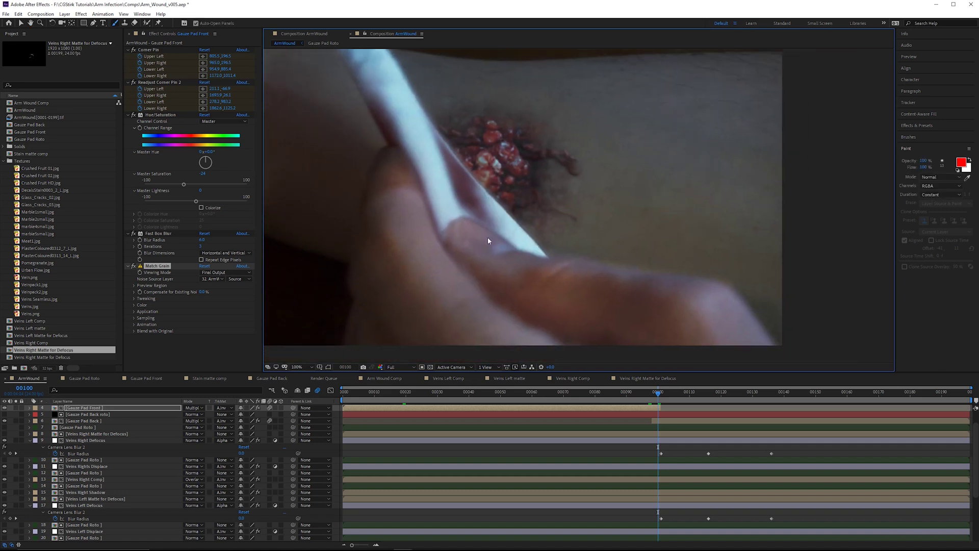
drag(512, 227, 542, 245)
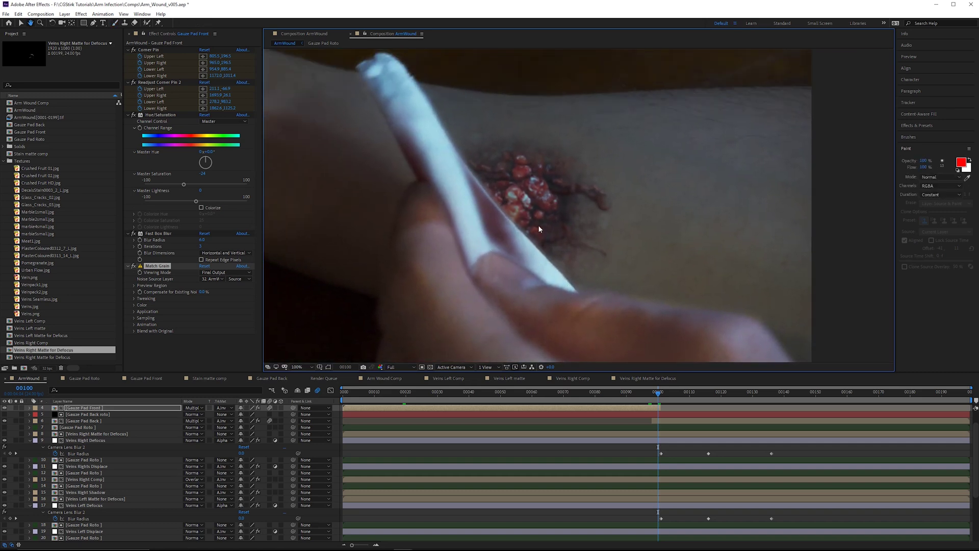
Move the playhead to the final frame, 00198, and frame the wound and veins
click(877, 394)
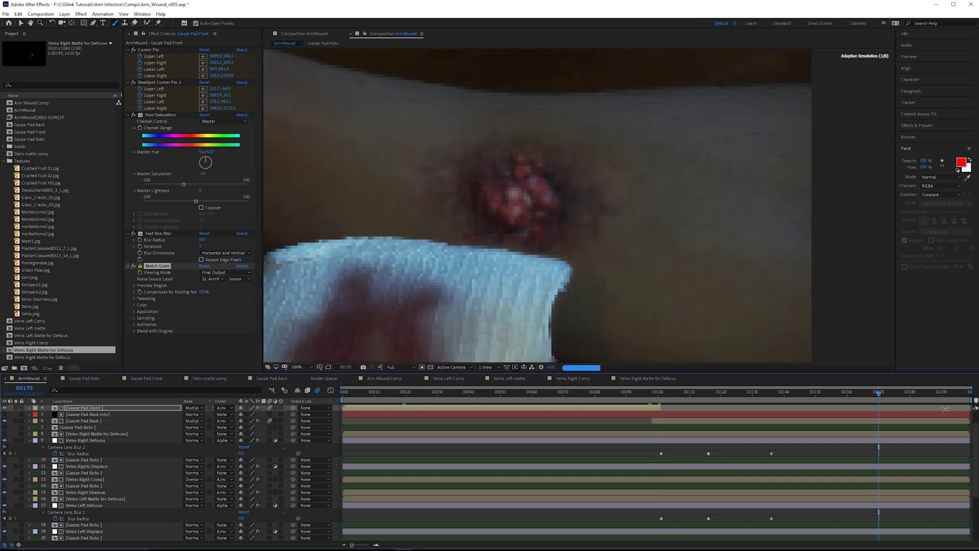
drag(947, 398, 967, 396)
drag(630, 258, 712, 243)
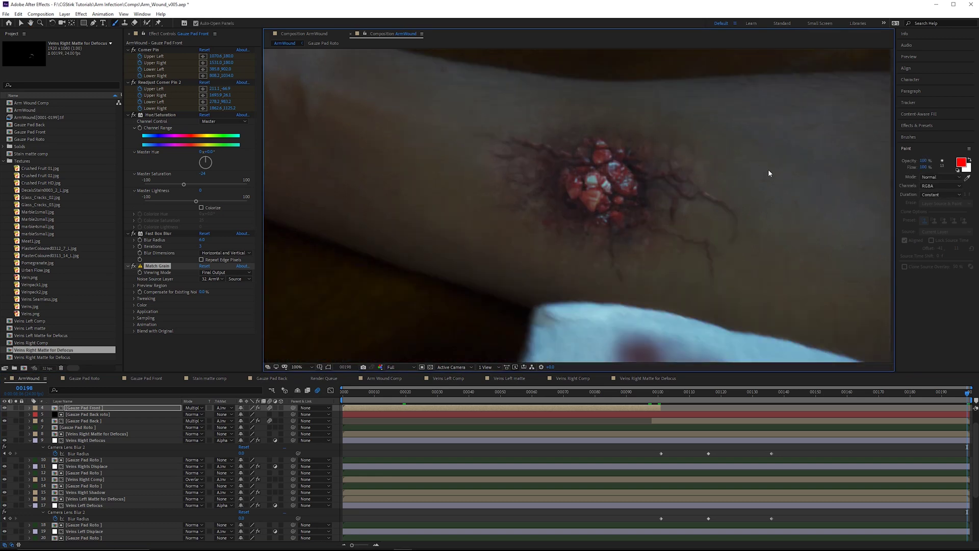
scroll(659, 177, up, 2)
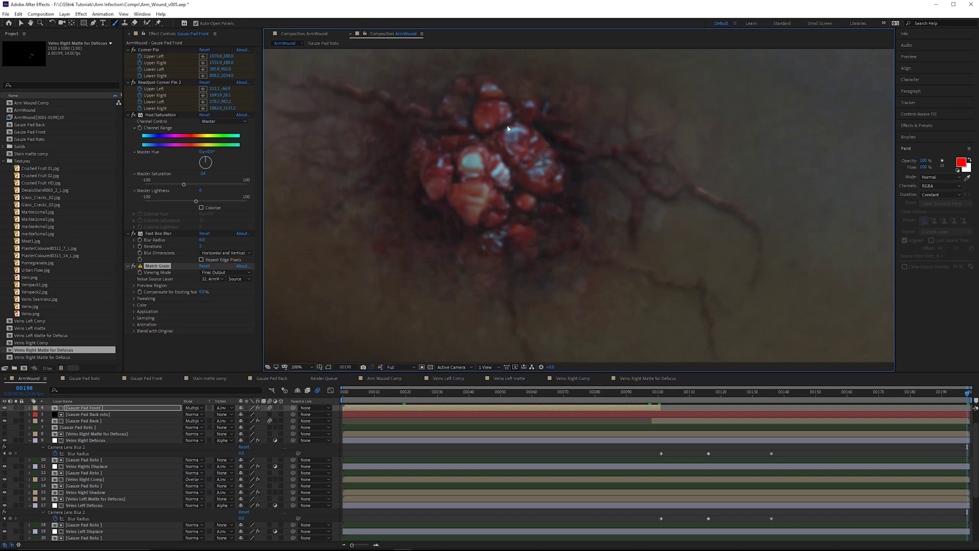
scroll(508, 128, down, 2)
scroll(585, 179, up, 2)
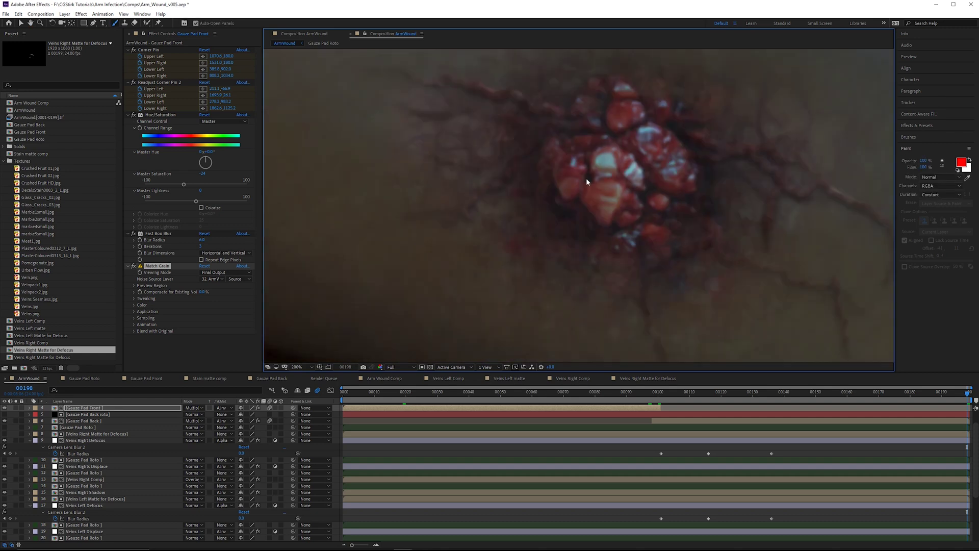
scroll(650, 181, down, 5)
scroll(650, 180, up, 3)
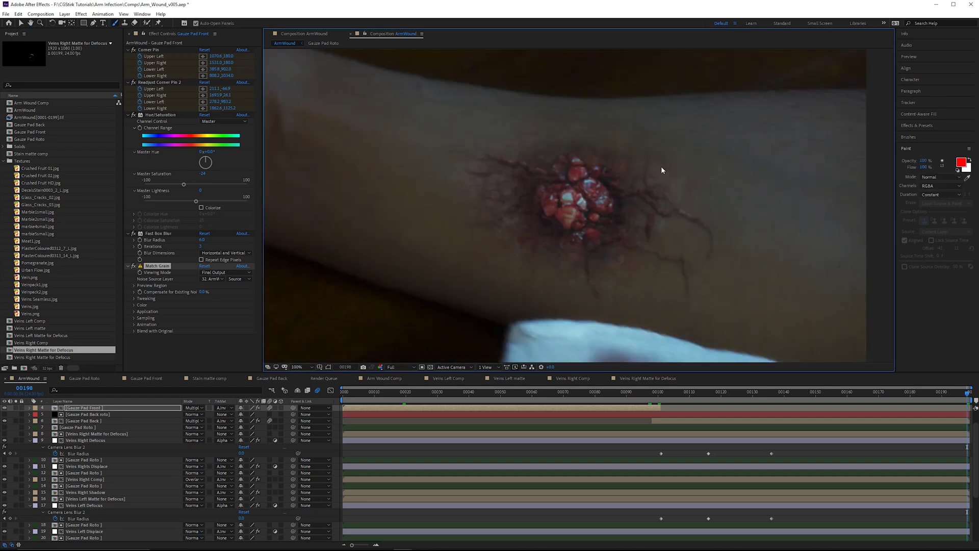
Zoom up to 200% across the wound, then return the viewer to 100%
drag(661, 170, 675, 216)
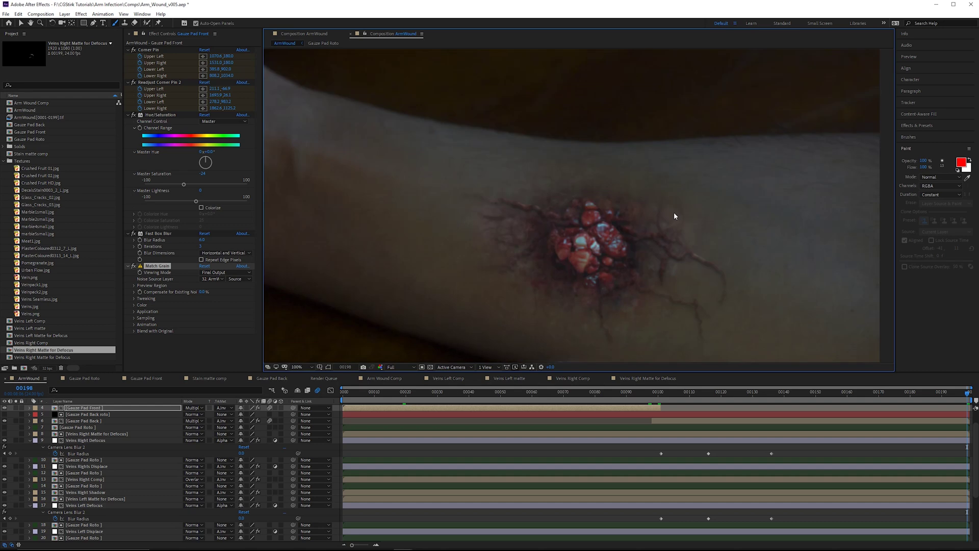
scroll(641, 214, down, 2)
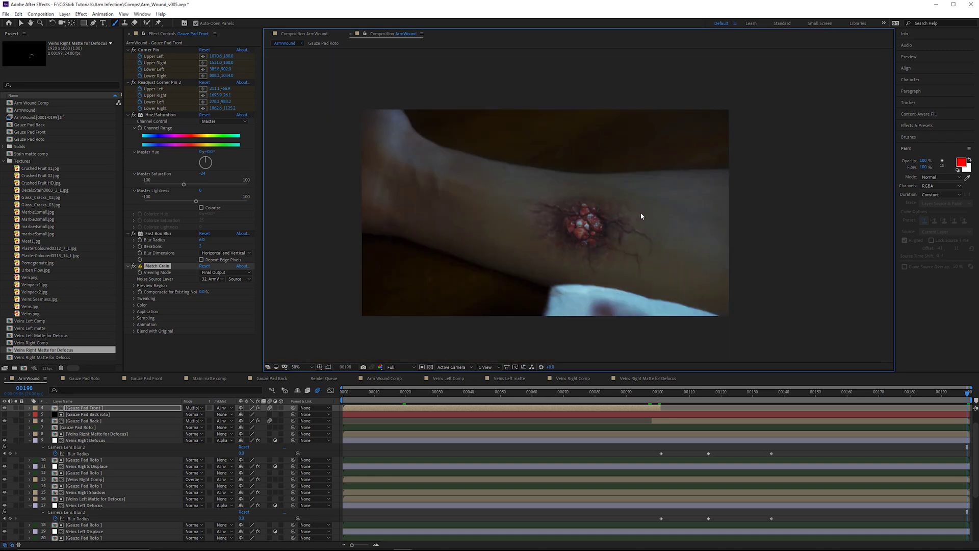
scroll(654, 219, up, 2)
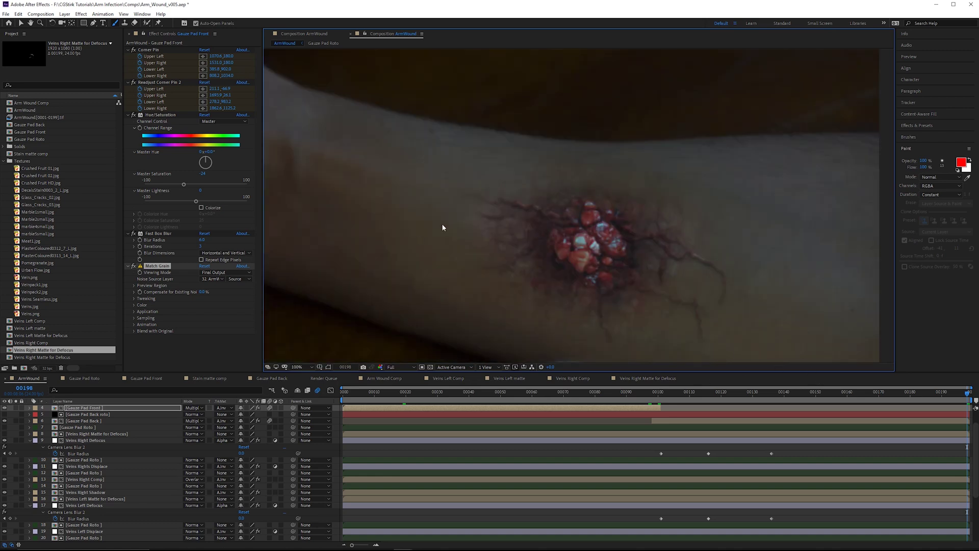
scroll(655, 279, up, 1)
scroll(655, 279, down, 1)
scroll(665, 268, up, 1)
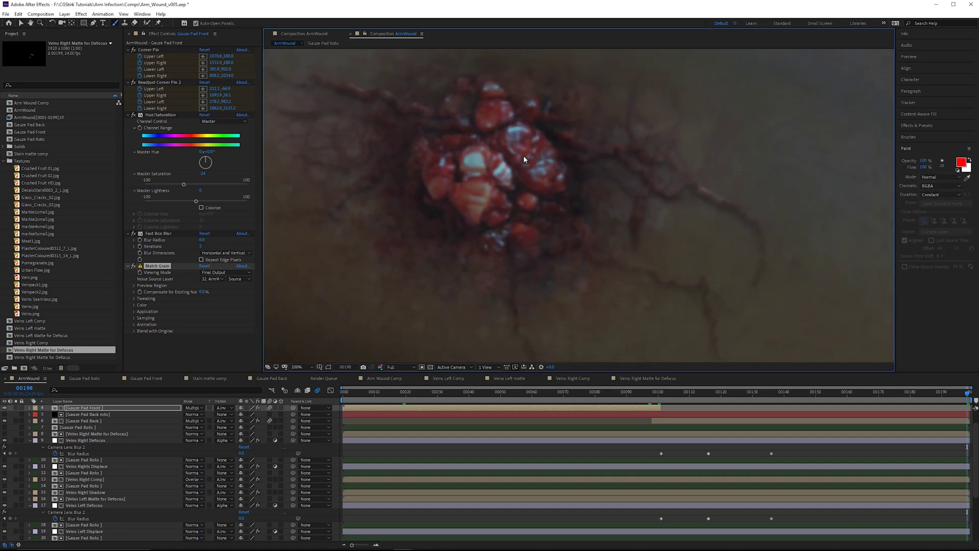
drag(523, 155, 608, 178)
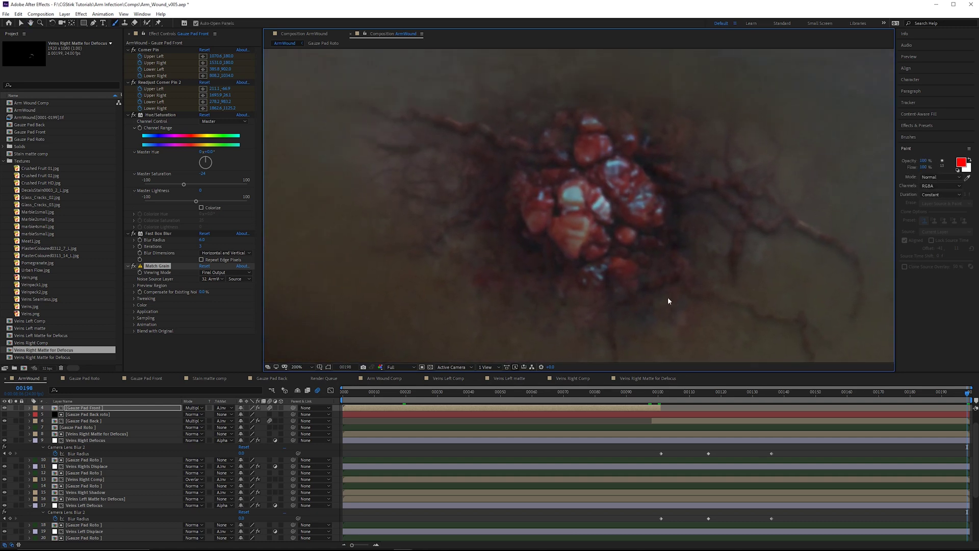
key(comma)
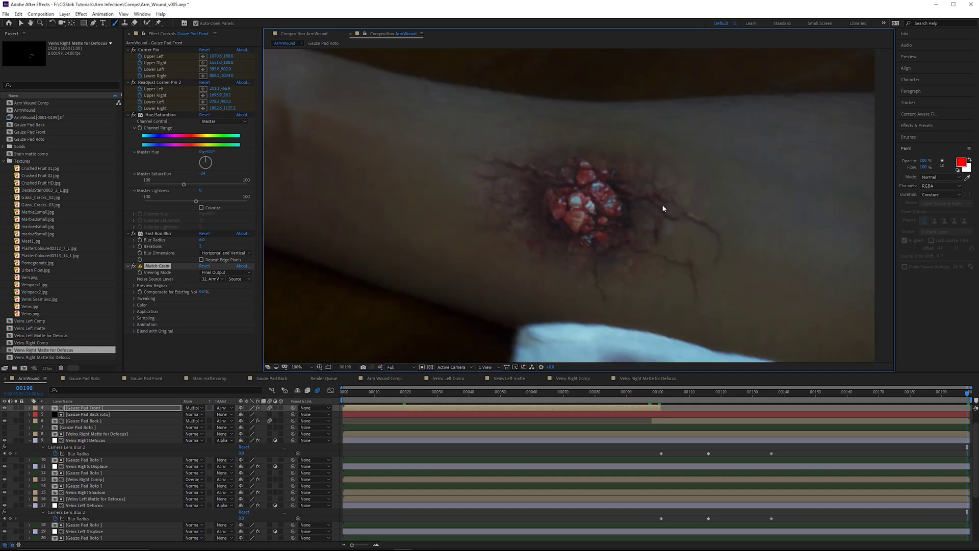